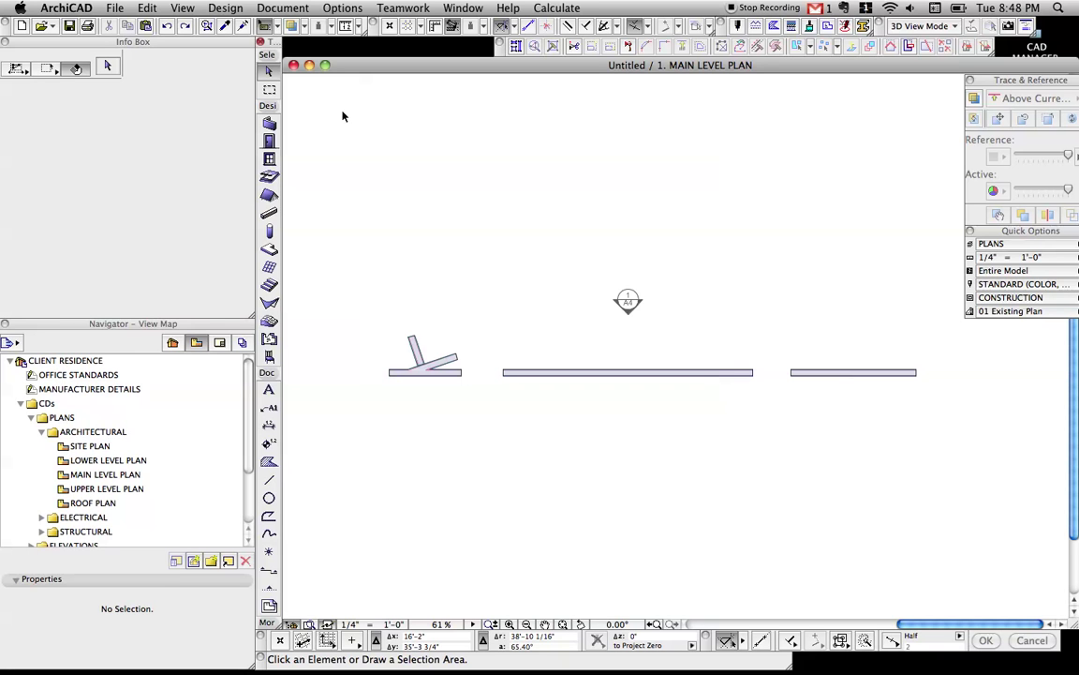
Step: Examine the Modify Wall Structure settings and available composite structures for the long middle wall, leaving its structure as is
{"action": "left_click", "coordinate": [230, 8]}
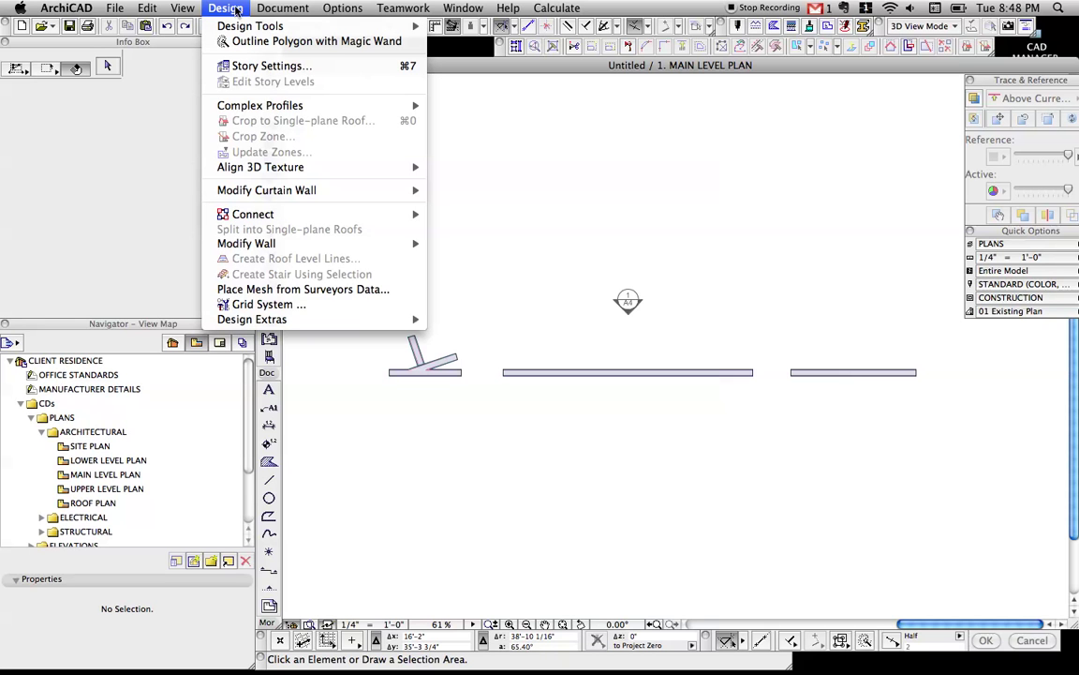
{"action": "mouse_move", "coordinate": [279, 246]}
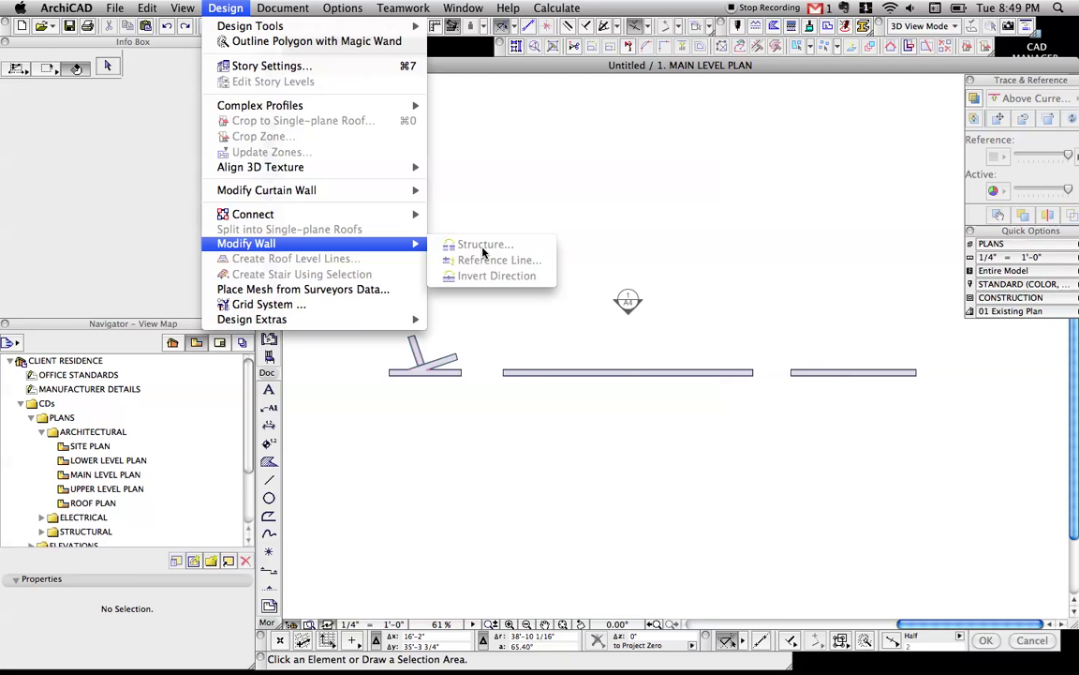
{"action": "left_click", "coordinate": [477, 374]}
{"action": "left_click", "coordinate": [532, 375]}
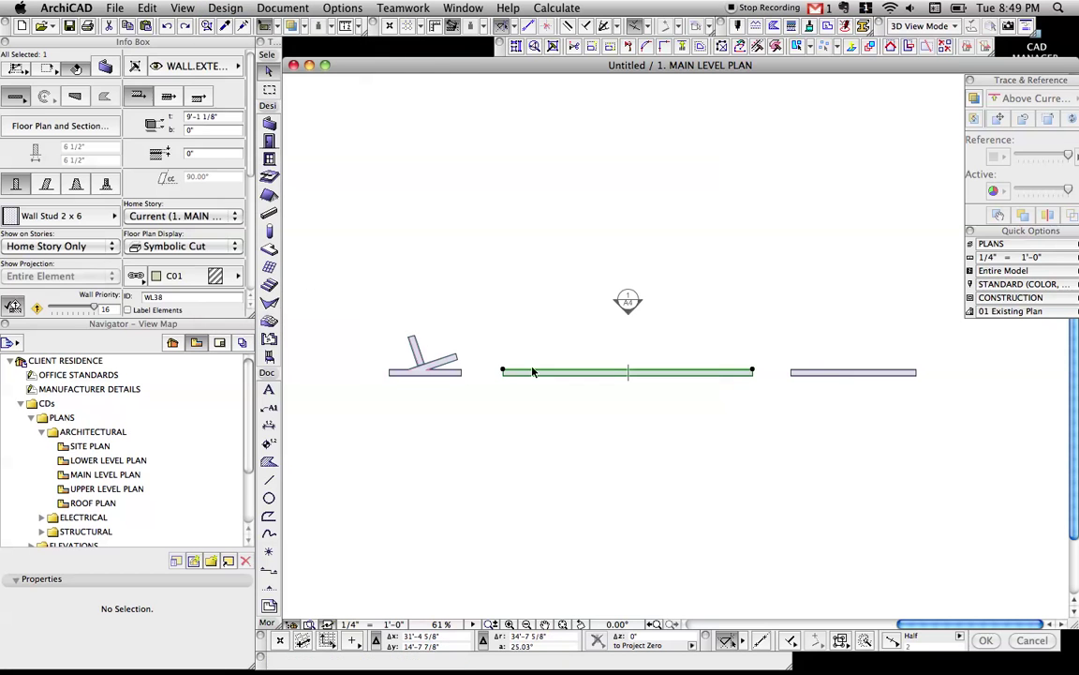
{"action": "left_click", "coordinate": [239, 8]}
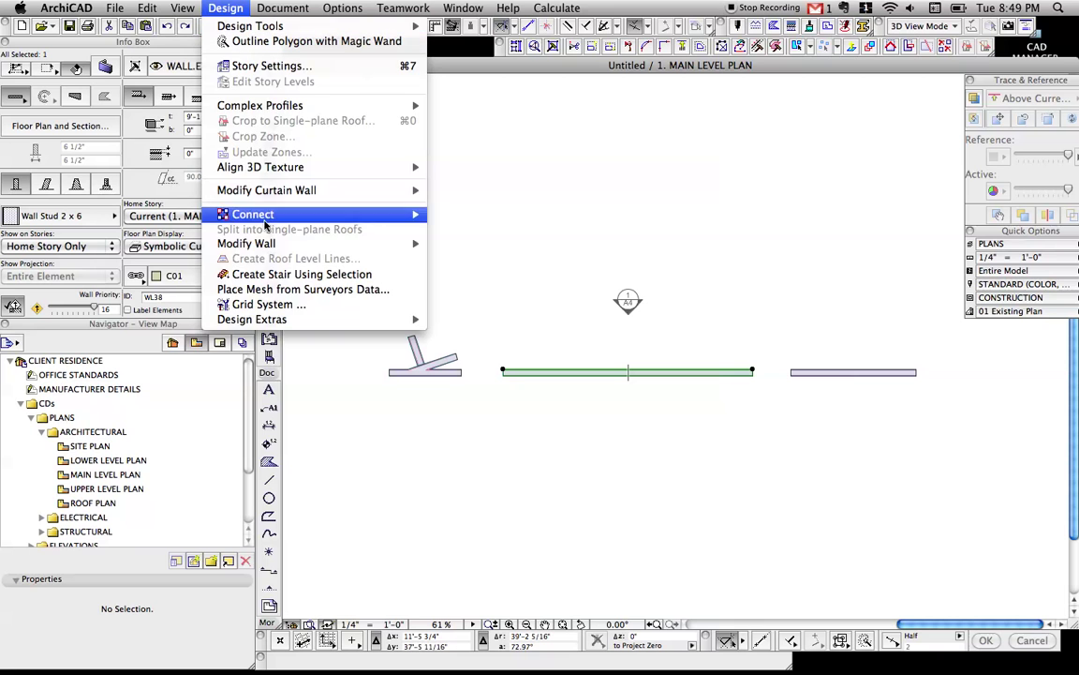
{"action": "mouse_move", "coordinate": [375, 243]}
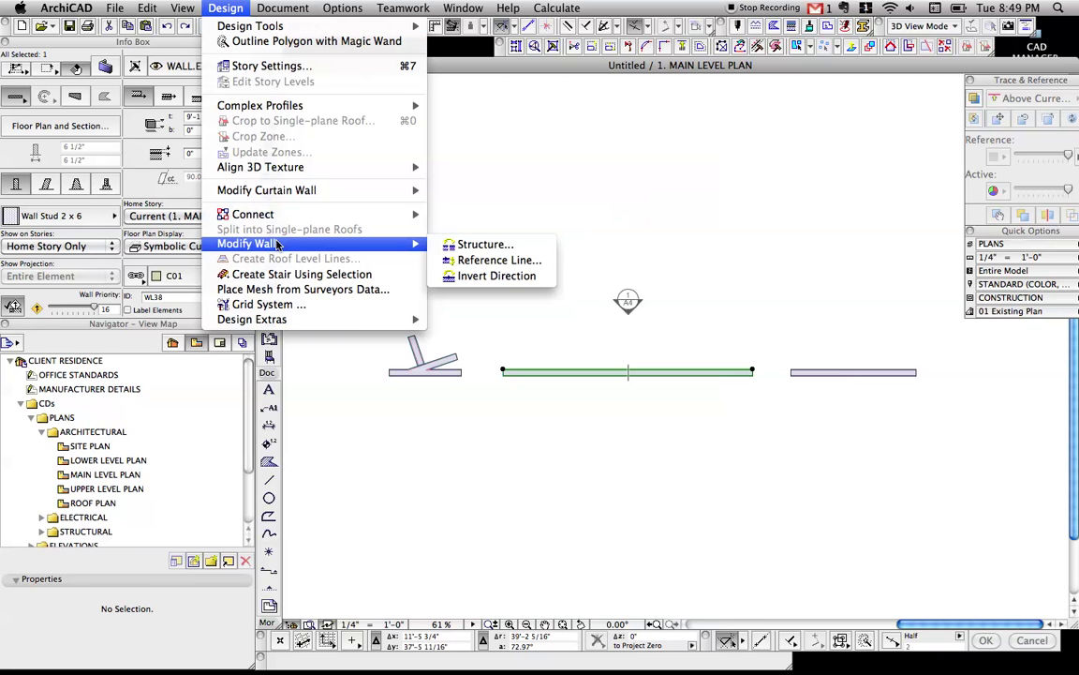
{"action": "left_click", "coordinate": [474, 243]}
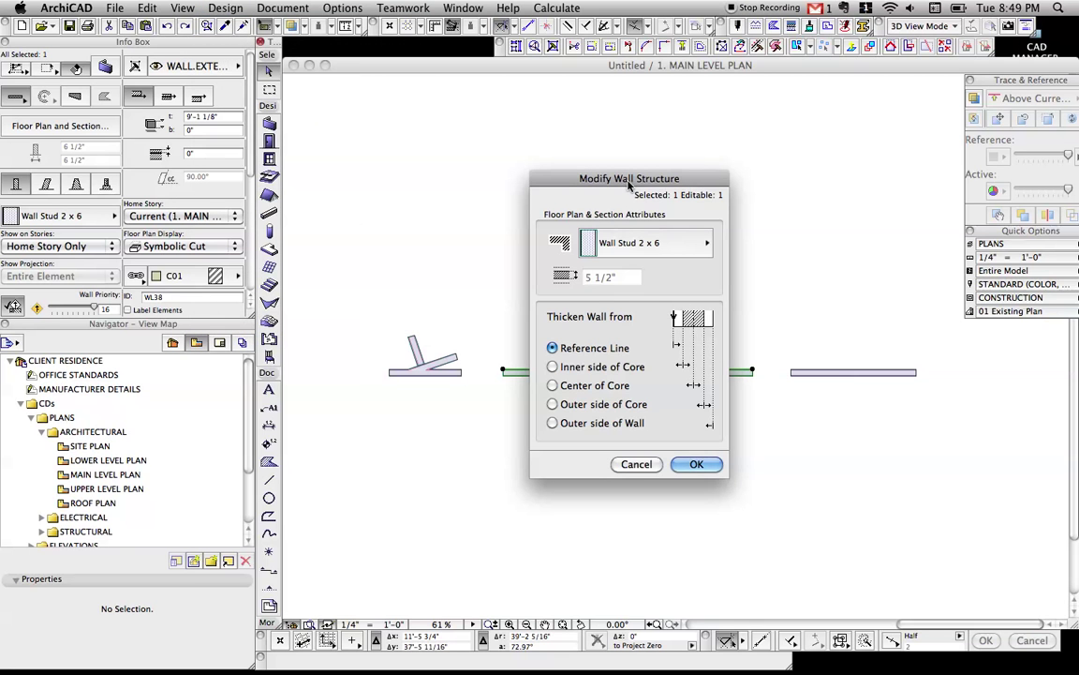
{"action": "left_click_drag", "start_coordinate": [618, 178], "coordinate": [522, 75]}
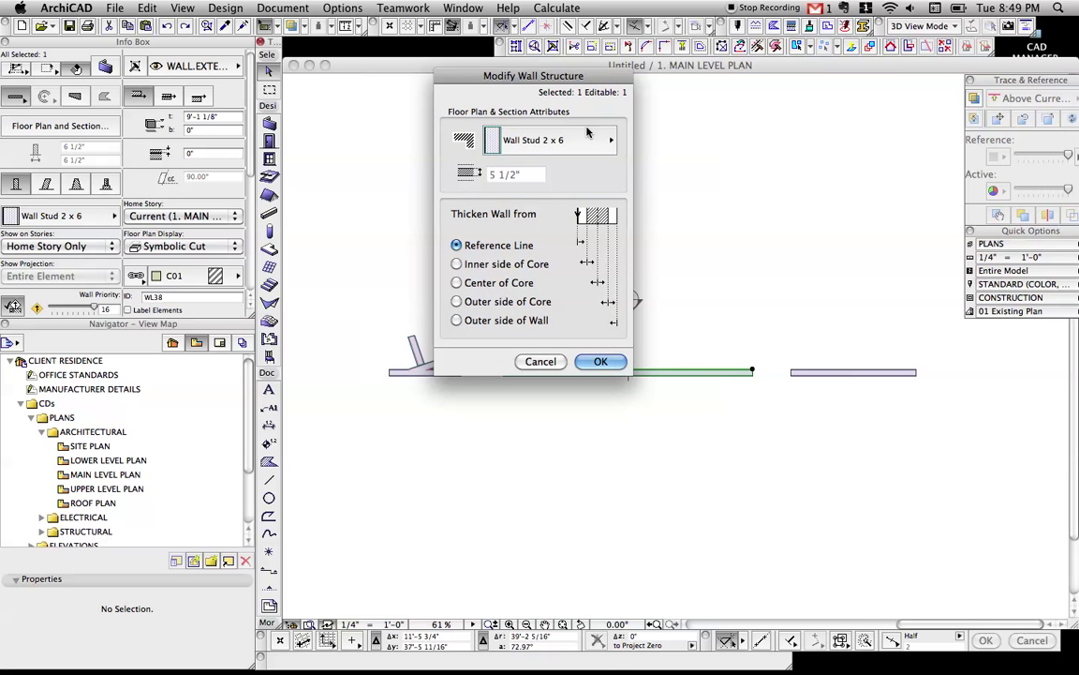
{"action": "left_click", "coordinate": [591, 140]}
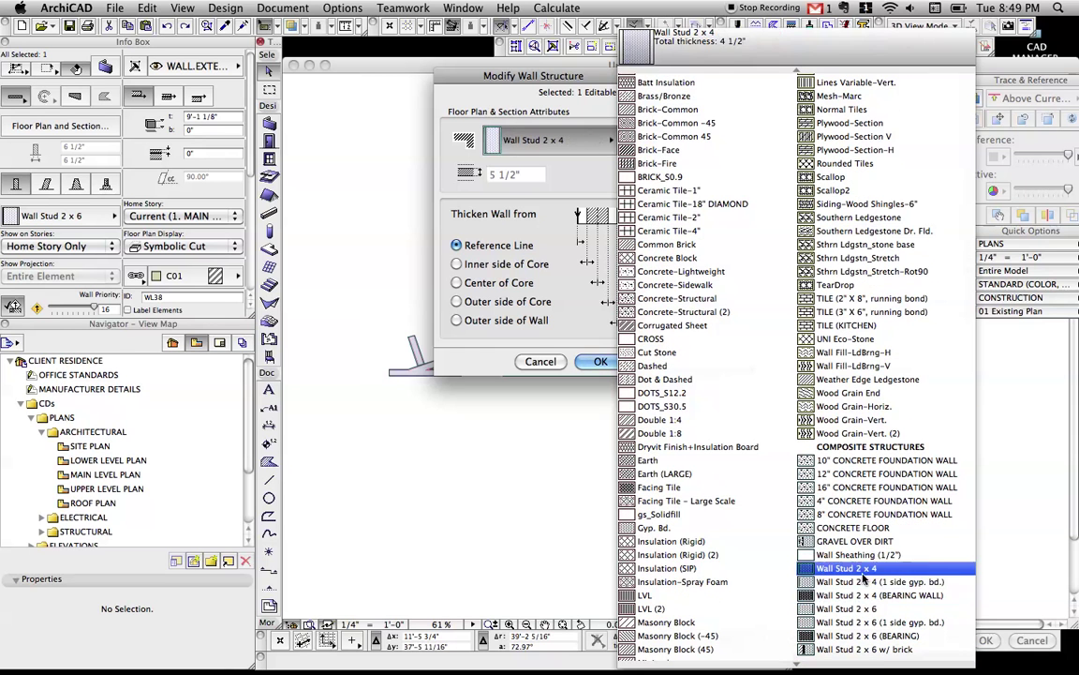
{"action": "left_click", "coordinate": [535, 221]}
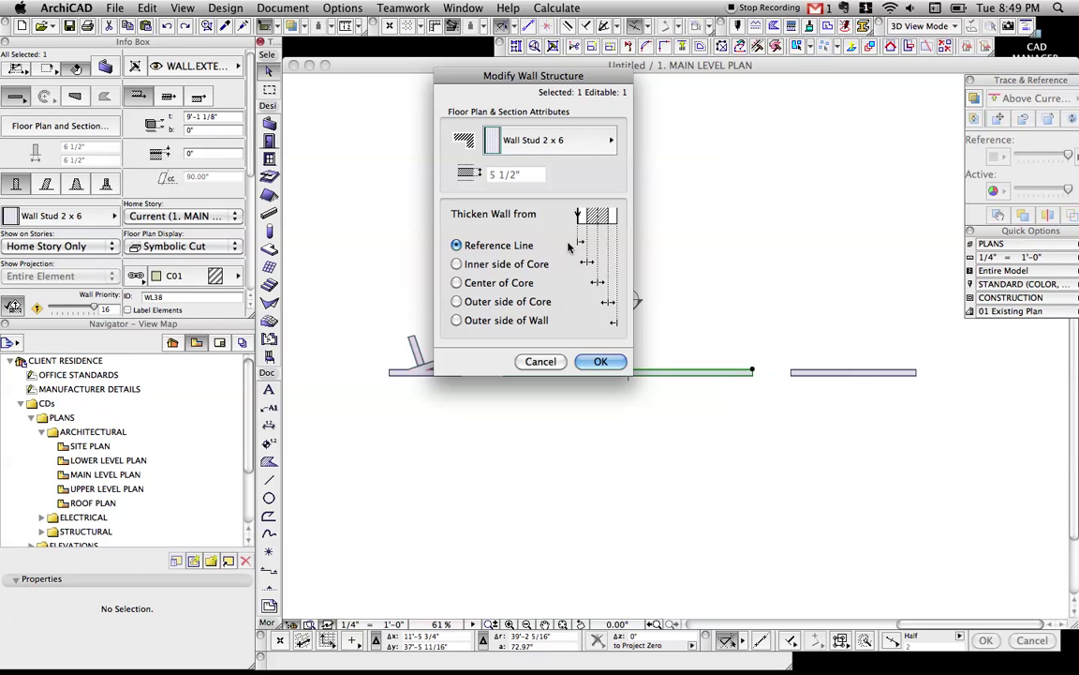
{"action": "left_click", "coordinate": [540, 360]}
Step: Invert the reference line sides of the three walls in the angled cluster, with no change to the offset
{"action": "scroll", "coordinate": [478, 375], "scroll_direction": "up", "scroll_amount": 5}
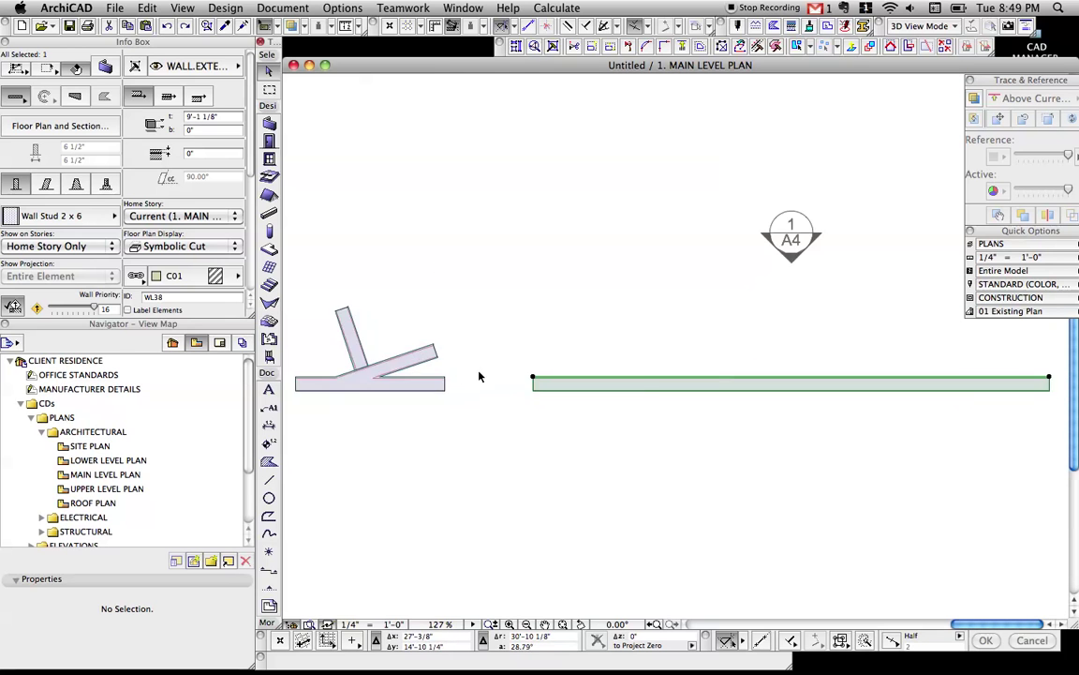
{"action": "scroll", "coordinate": [600, 375], "scroll_direction": "left", "scroll_amount": 3}
{"action": "left_click", "coordinate": [400, 130]}
{"action": "left_click", "coordinate": [265, 7]}
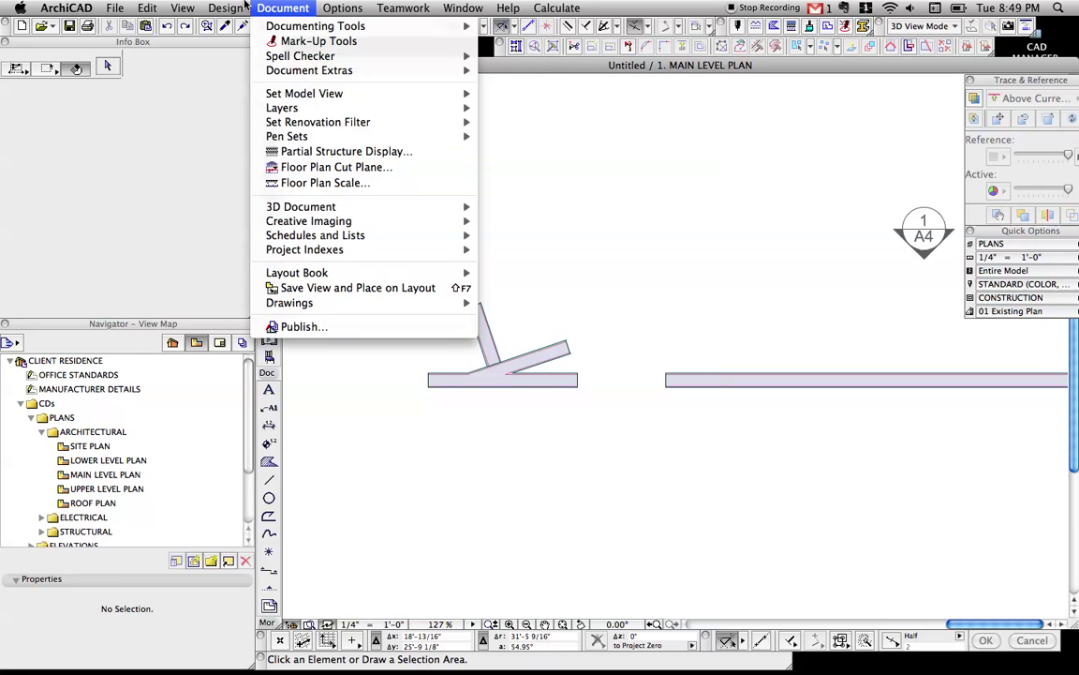
{"action": "mouse_move", "coordinate": [240, 6]}
{"action": "mouse_move", "coordinate": [321, 244]}
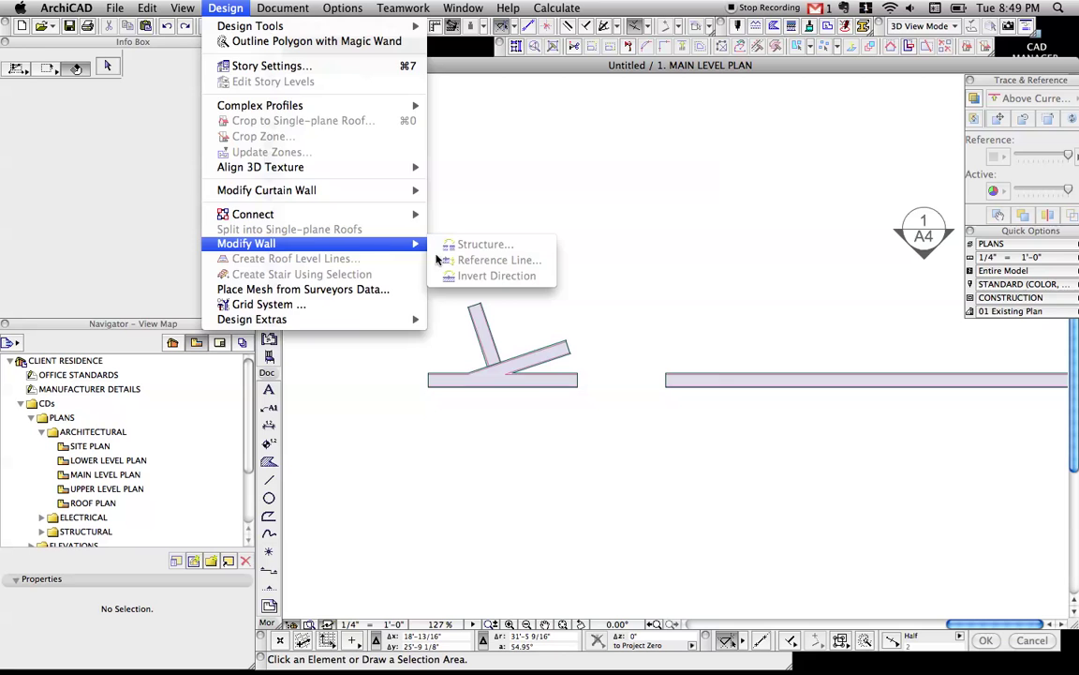
{"action": "left_click", "coordinate": [536, 379]}
{"action": "left_click", "coordinate": [525, 360]}
{"action": "left_click", "coordinate": [491, 354], "text": "shift"}
{"action": "left_click", "coordinate": [524, 379], "text": "shift"}
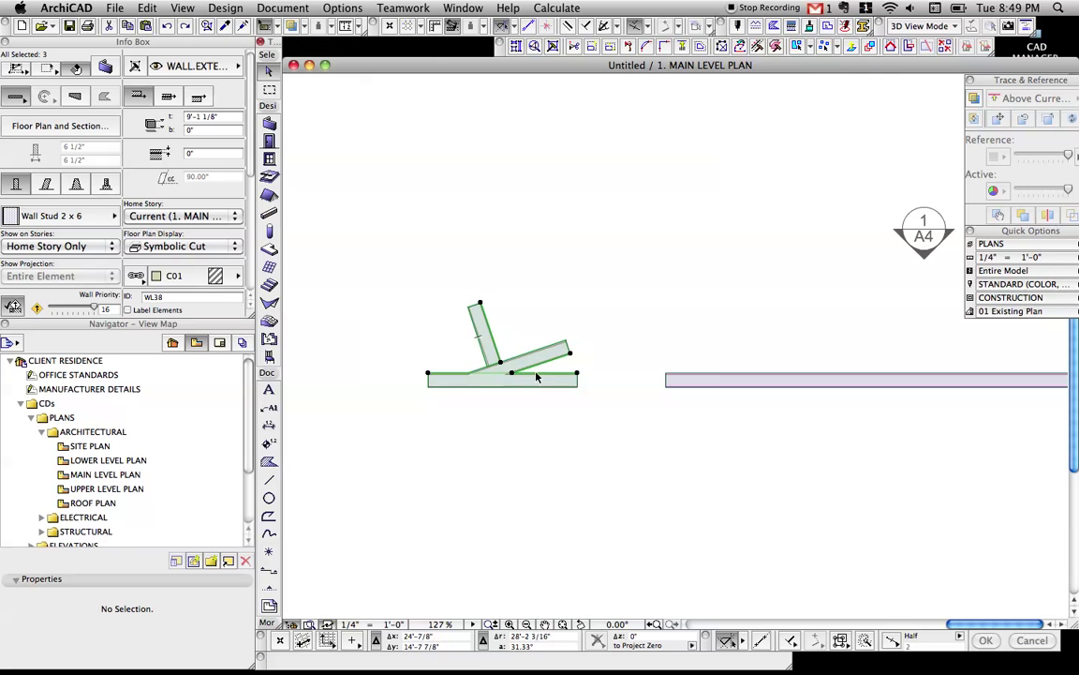
{"action": "left_click", "coordinate": [225, 7]}
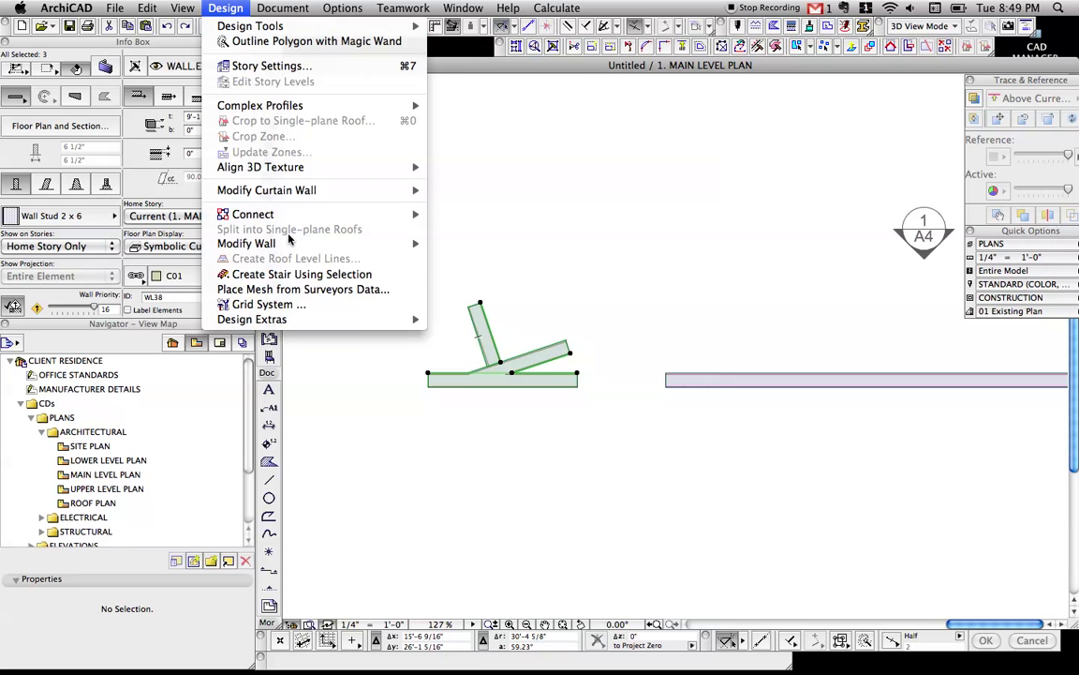
{"action": "mouse_move", "coordinate": [294, 243]}
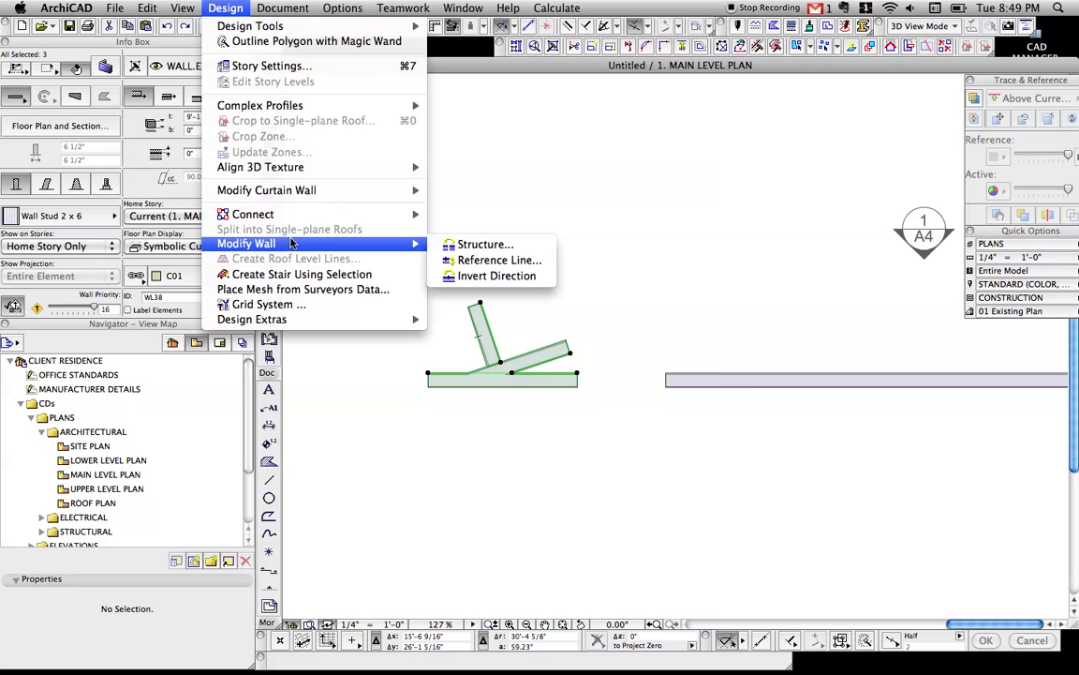
{"action": "left_click", "coordinate": [463, 265]}
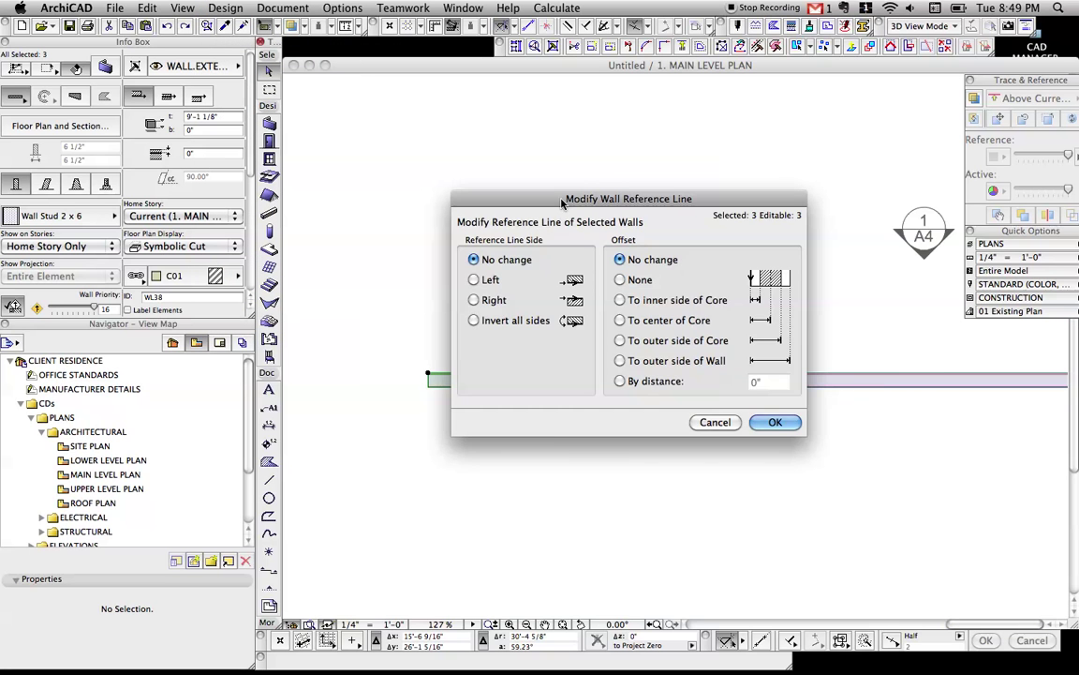
{"action": "left_click_drag", "start_coordinate": [496, 200], "coordinate": [608, 82]}
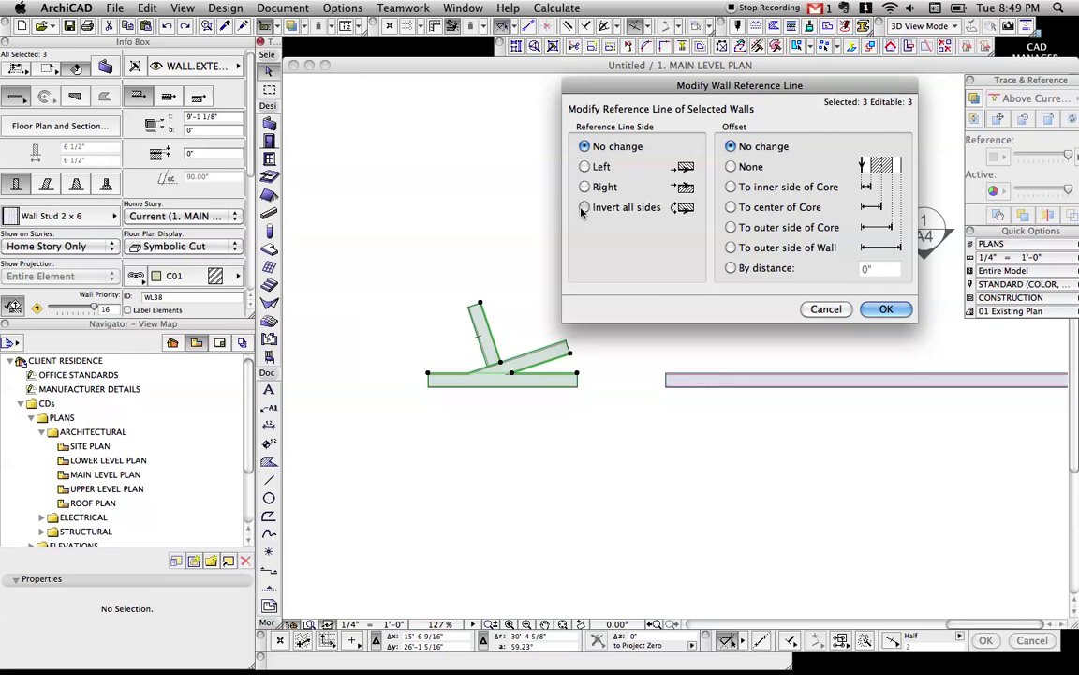
{"action": "left_click", "coordinate": [622, 207]}
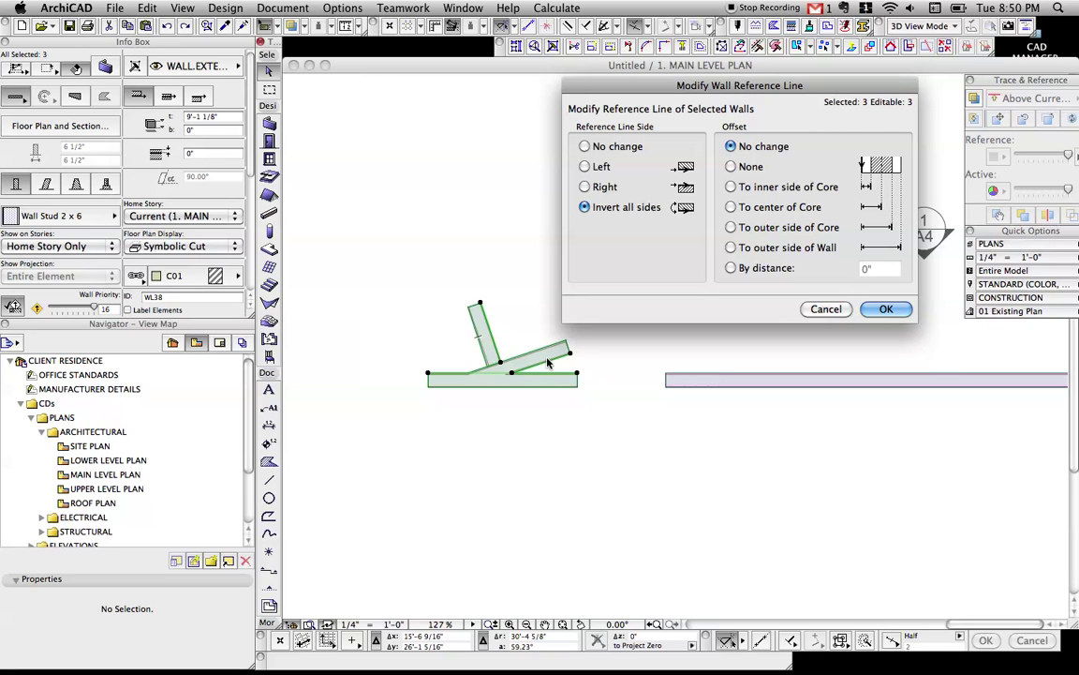
{"action": "left_click", "coordinate": [887, 309]}
{"action": "scroll", "coordinate": [540, 383], "scroll_direction": "up", "scroll_amount": 3}
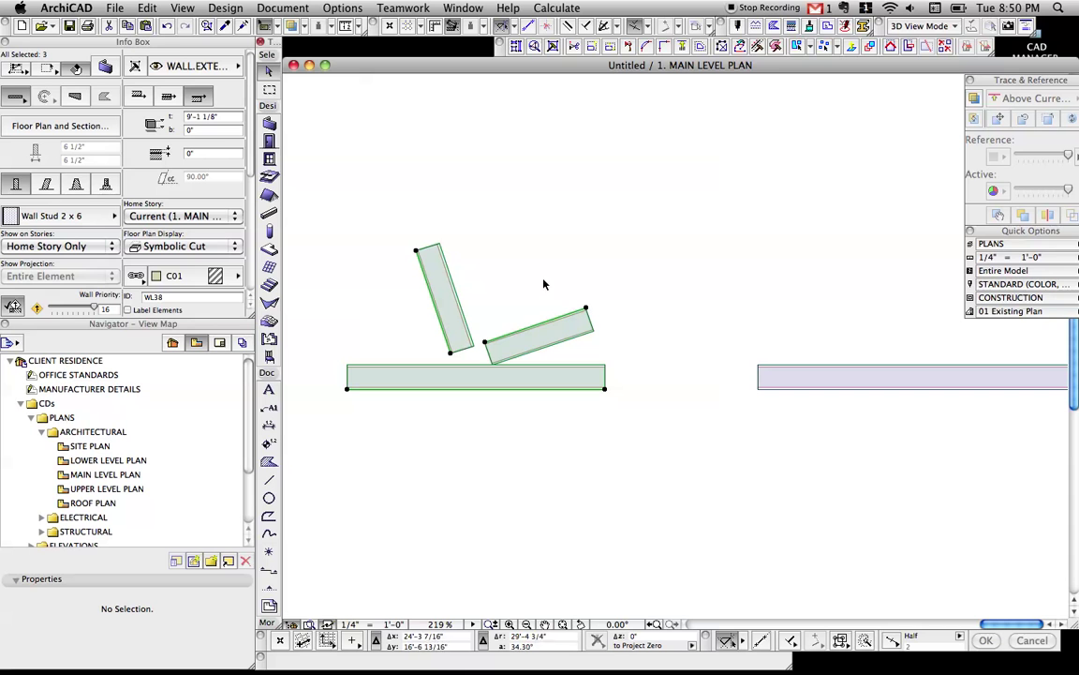
Step: Undo the reference line inversion on the three walls of the angled cluster
{"action": "left_click", "coordinate": [491, 320]}
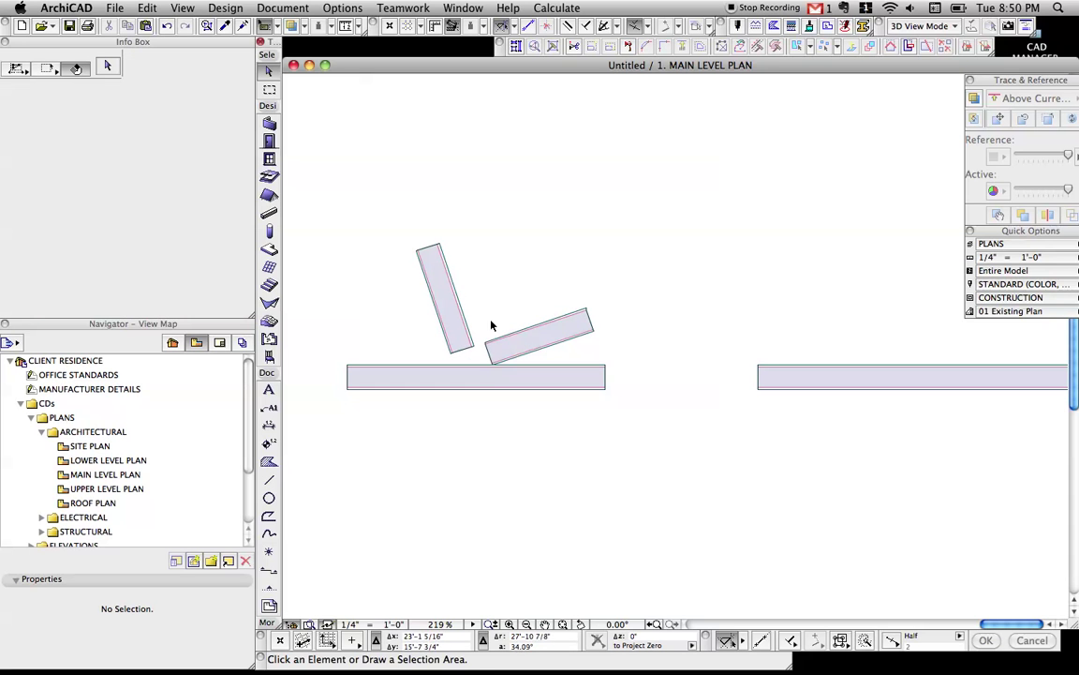
{"action": "left_click", "coordinate": [491, 348]}
{"action": "left_click", "coordinate": [483, 375]}
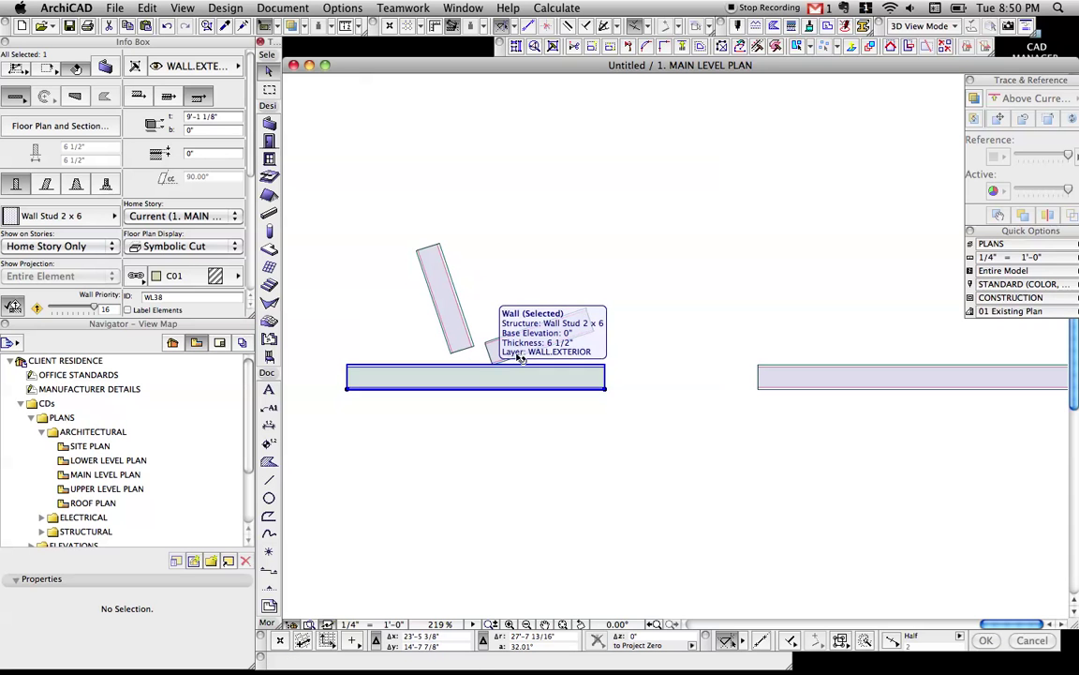
{"action": "left_click", "coordinate": [516, 343]}
{"action": "mouse_move", "coordinate": [518, 343]}
{"action": "left_mouse_down"}
{"action": "mouse_move", "coordinate": [457, 335]}
{"action": "mouse_move", "coordinate": [506, 340]}
{"action": "left_mouse_up"}
{"action": "key", "text": "Escape"}
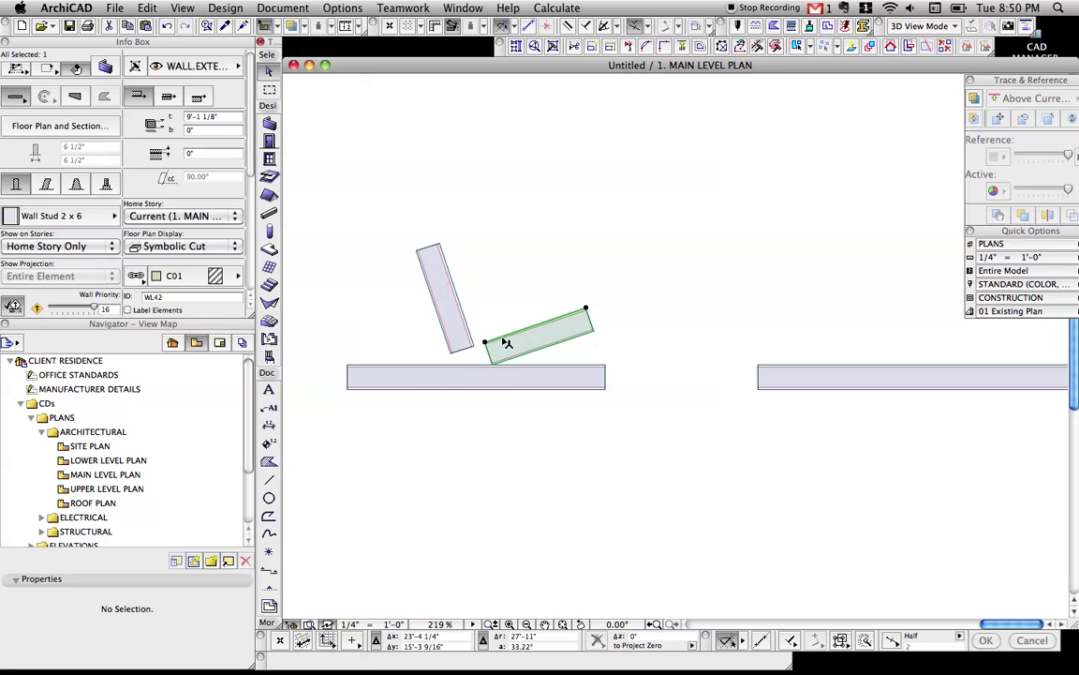
{"action": "key", "text": "super+z"}
{"action": "key", "text": "Escape"}
{"action": "scroll", "coordinate": [519, 326], "scroll_direction": "up", "scroll_amount": 2}
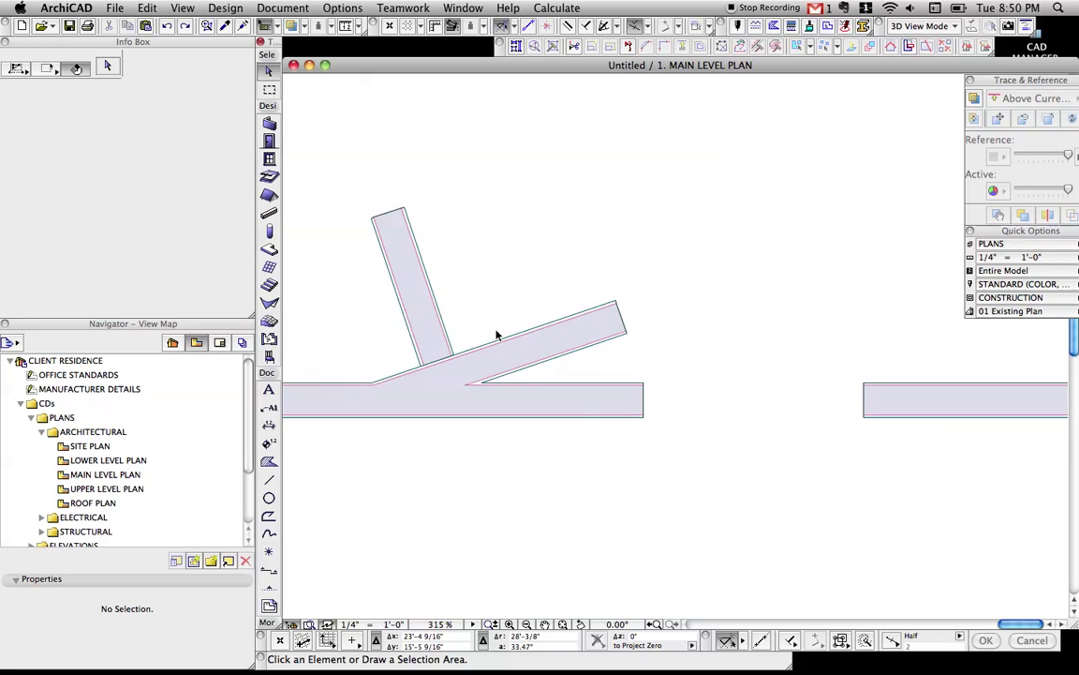
Step: Switch Clean Wall & Beam Intersections off to examine the cluster's reference lines and directions, and switch it back on
{"action": "middle_click_drag", "start_coordinate": [496, 333], "coordinate": [560, 313]}
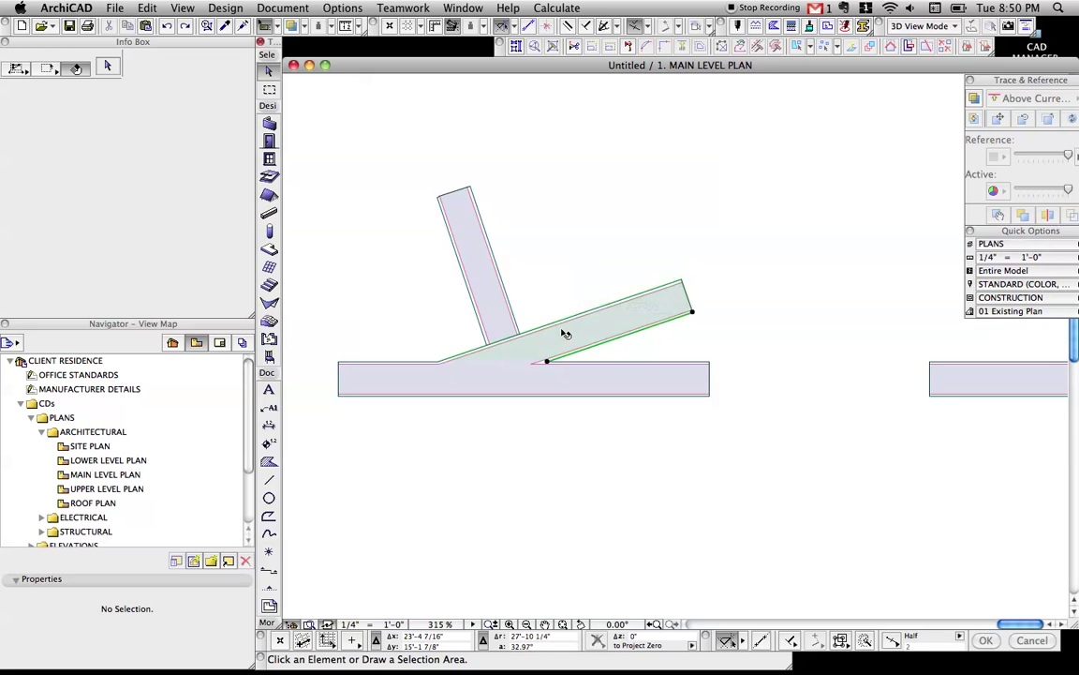
{"action": "left_click", "coordinate": [562, 333]}
{"action": "left_click", "coordinate": [516, 320]}
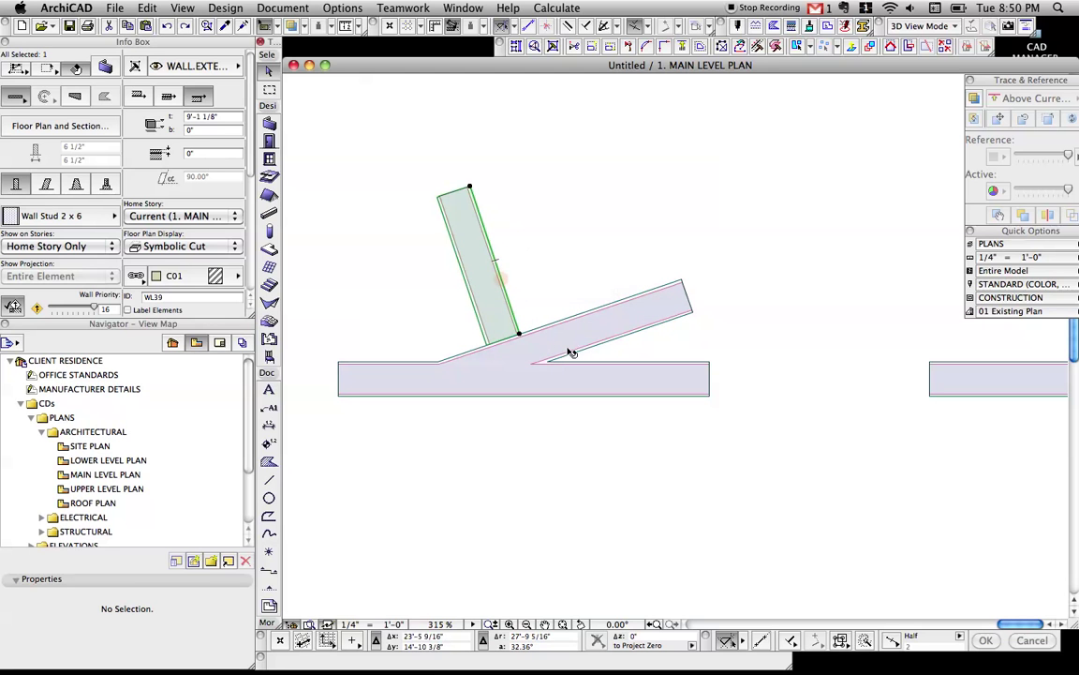
{"action": "left_click", "coordinate": [575, 250]}
{"action": "right_click", "coordinate": [574, 250]}
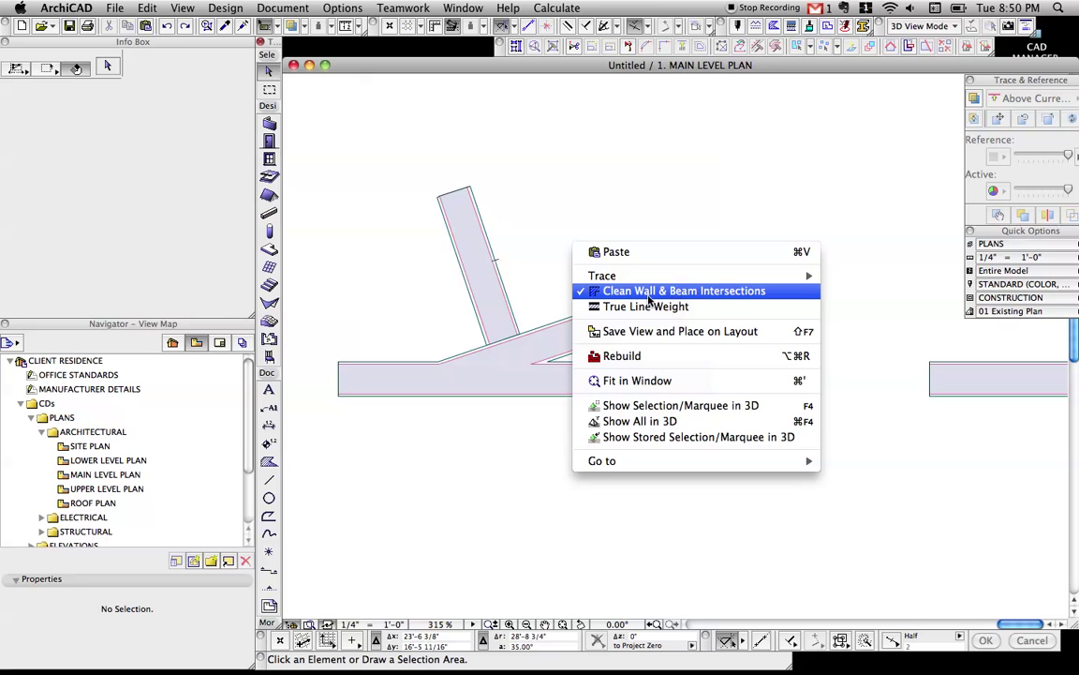
{"action": "left_click", "coordinate": [621, 294]}
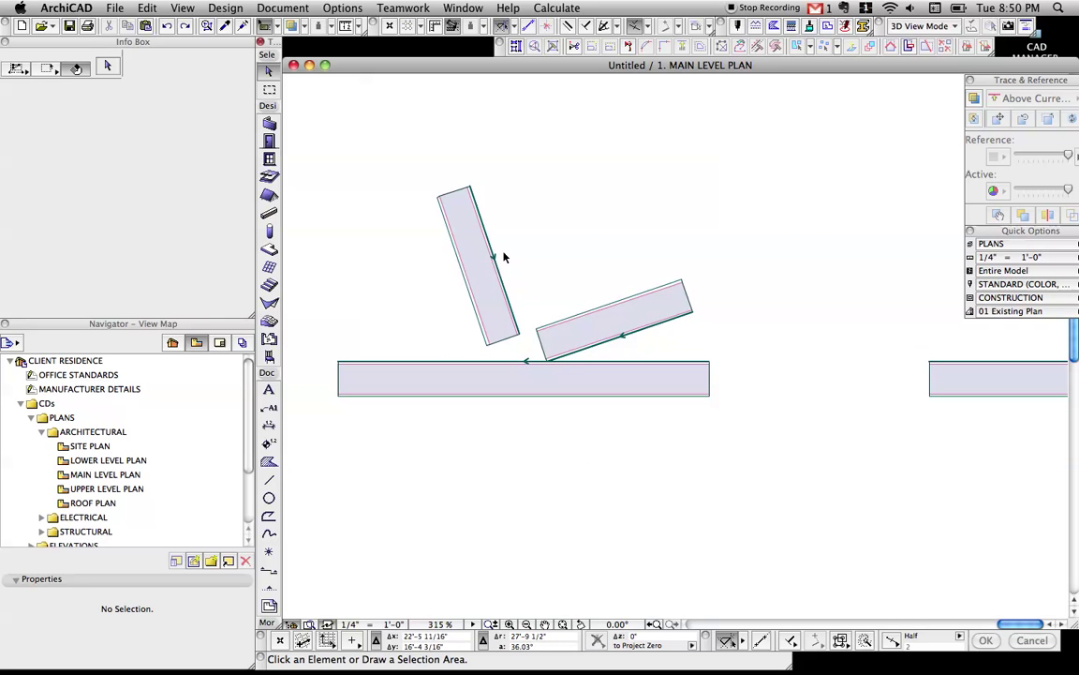
{"action": "right_click", "coordinate": [550, 243]}
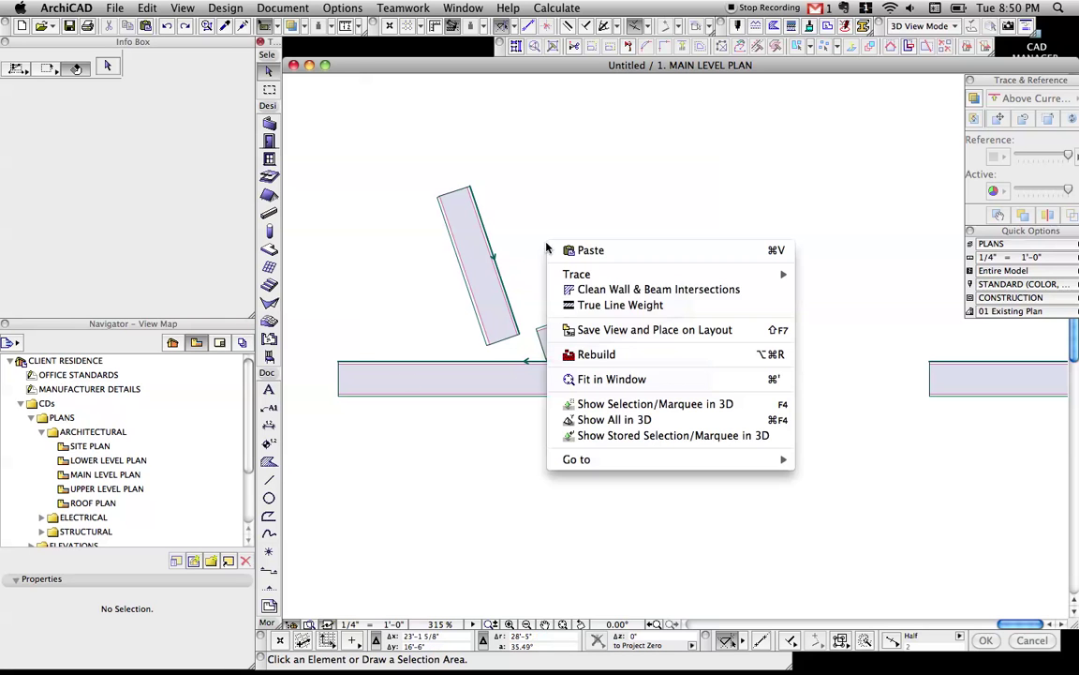
{"action": "left_click", "coordinate": [618, 290]}
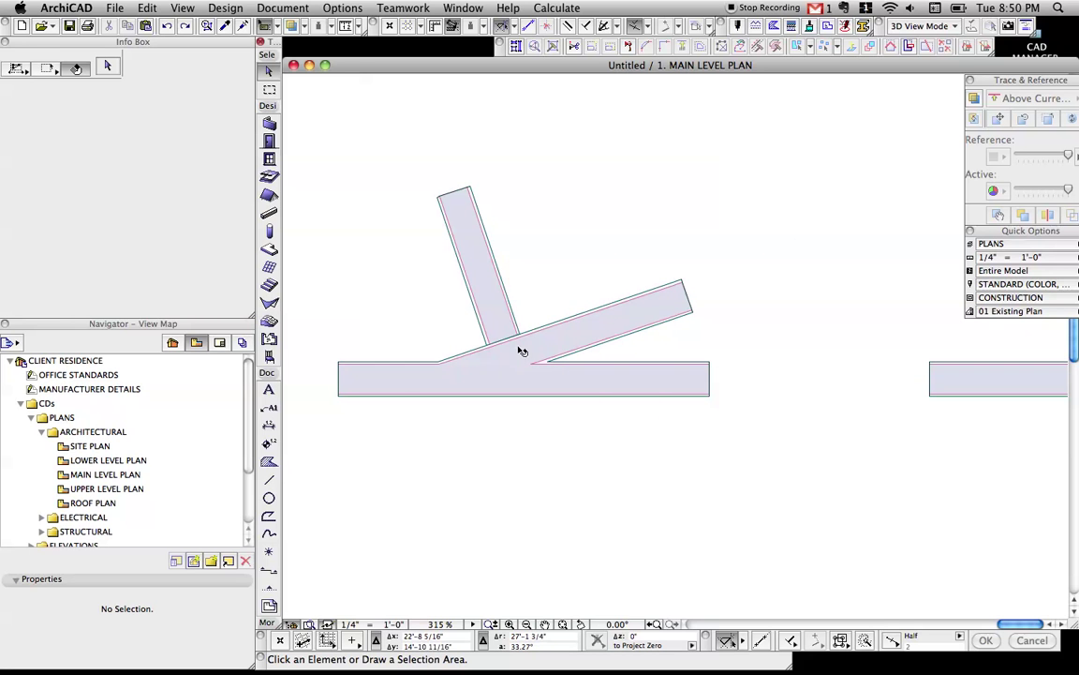
Step: Intersect the steep wall and the slanted wall into a corner, and undo that join
{"action": "left_click", "coordinate": [518, 330]}
{"action": "left_click", "coordinate": [558, 341], "text": "shift"}
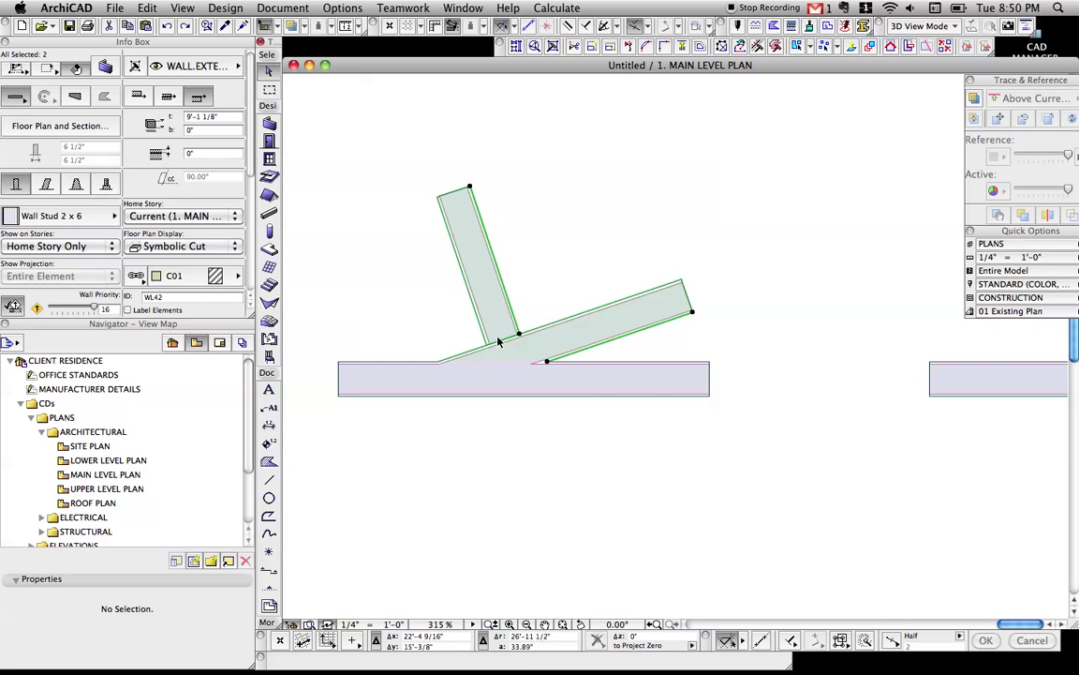
{"action": "left_click", "coordinate": [521, 379]}
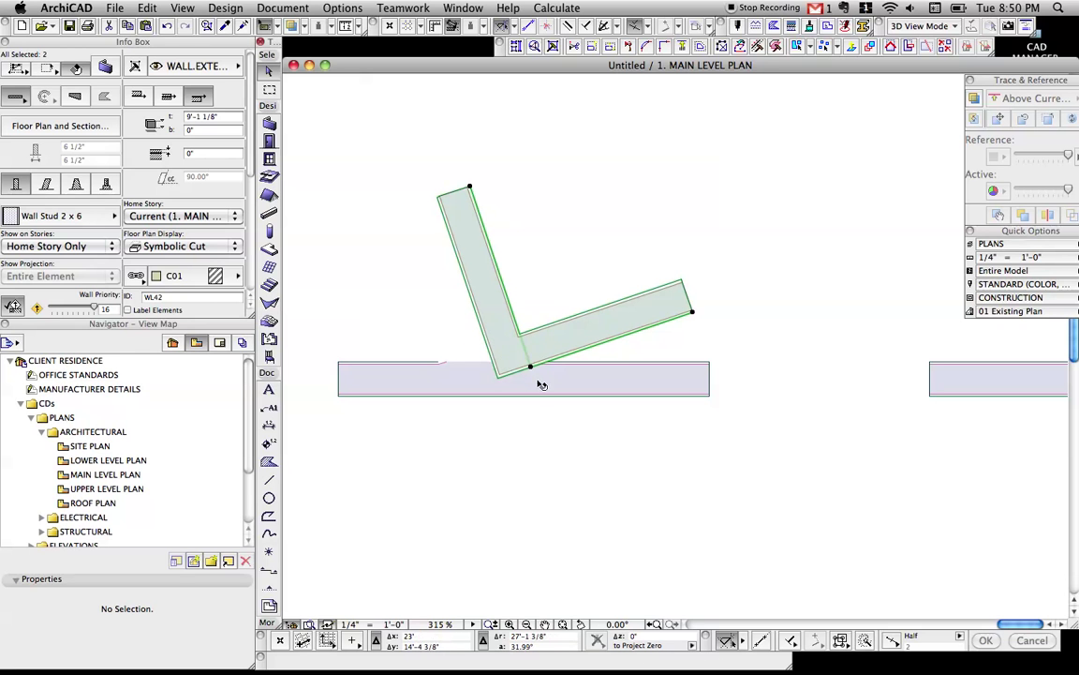
{"action": "key", "text": "Escape"}
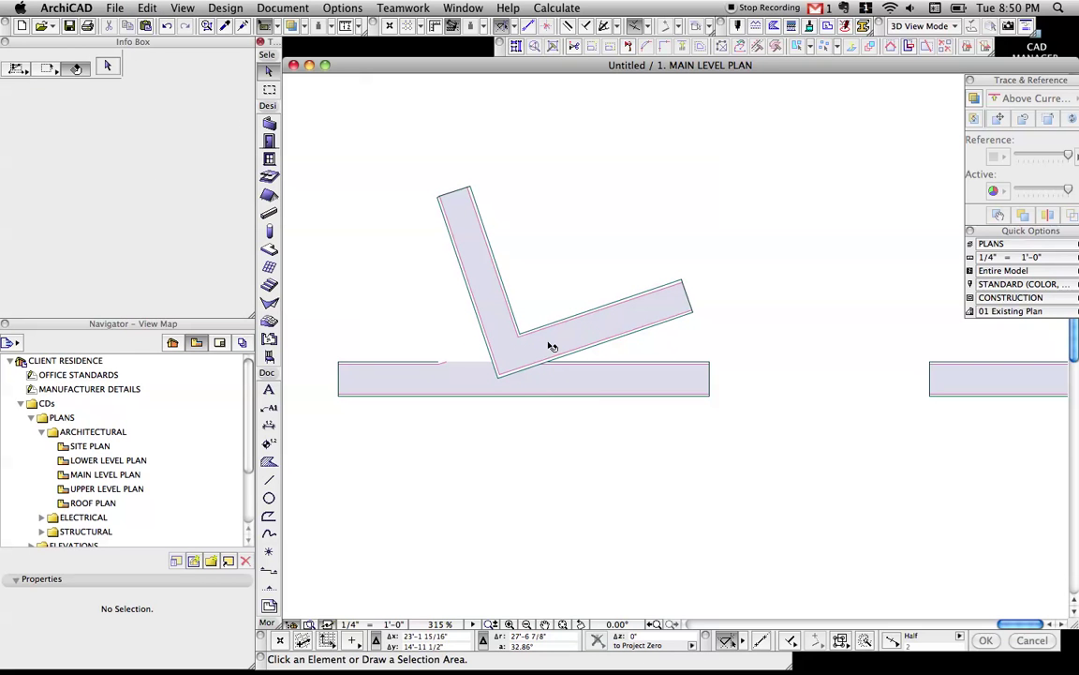
{"action": "key", "text": "super+z"}
{"action": "key", "text": "Escape"}
Step: Try to intersect the steep wall with the horizontal wall, and undo the attempt
{"action": "left_click", "coordinate": [499, 309]}
{"action": "left_click", "coordinate": [514, 387], "text": "shift"}
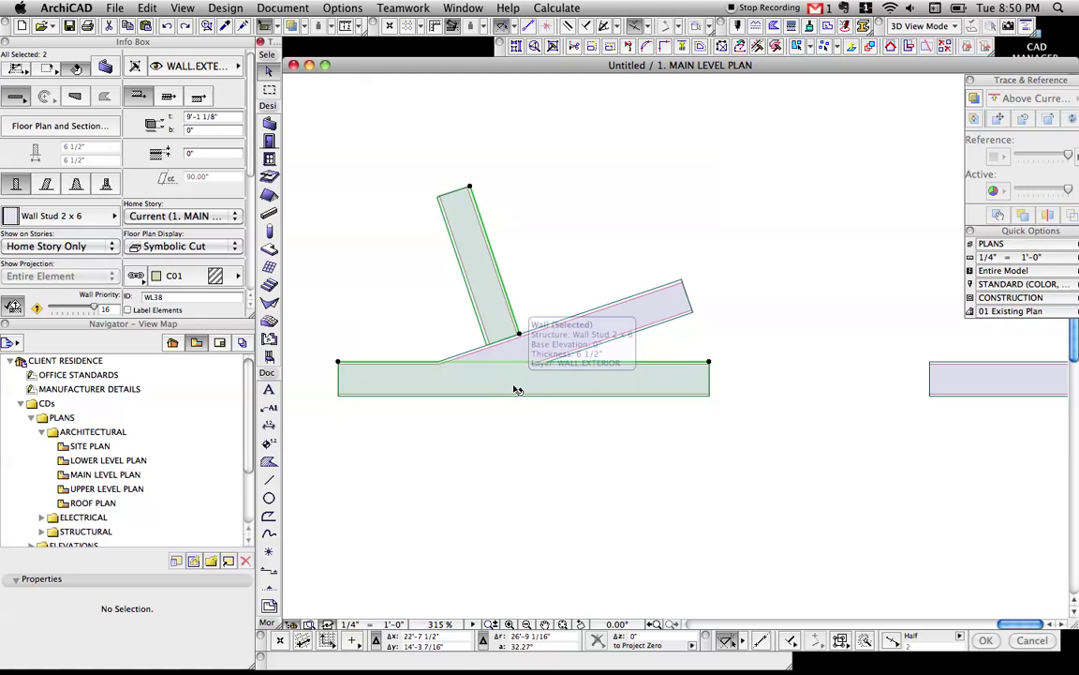
{"action": "key", "text": "super+i"}
{"action": "key", "text": "Escape"}
{"action": "key", "text": "super+z"}
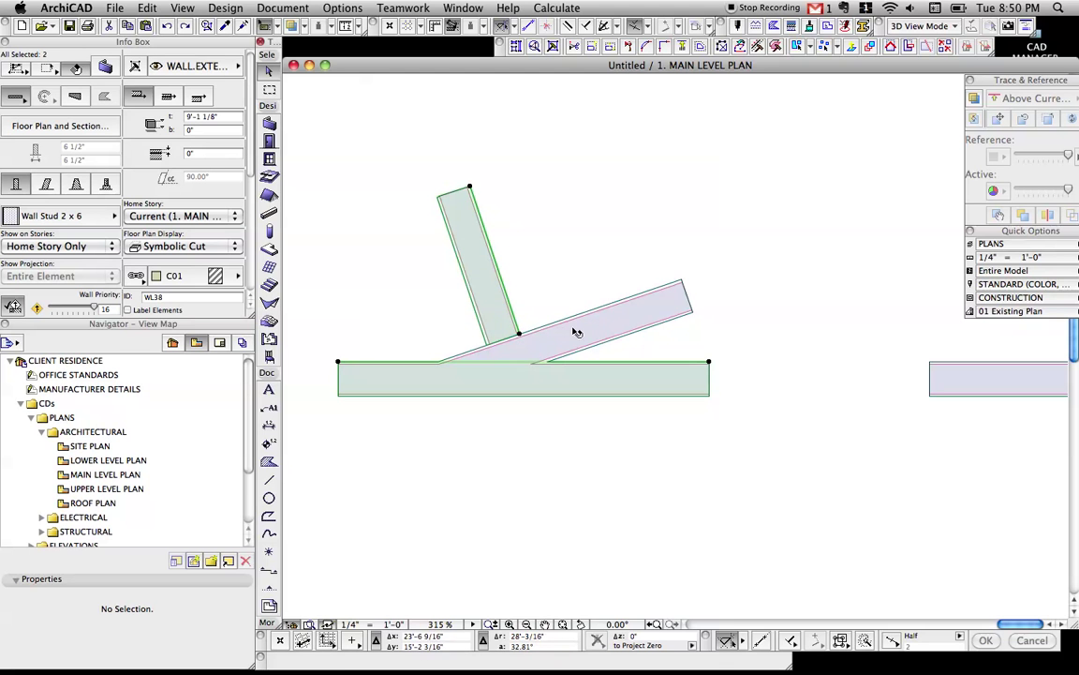
Step: Check the reference lines of the three cluster walls, and apply Modify Wall Reference Line with Invert all sides to the slanted wall
{"action": "left_click", "coordinate": [573, 329]}
{"action": "left_click", "coordinate": [500, 308]}
{"action": "left_click", "coordinate": [514, 374], "text": "shift"}
{"action": "left_click", "coordinate": [552, 331], "text": "shift"}
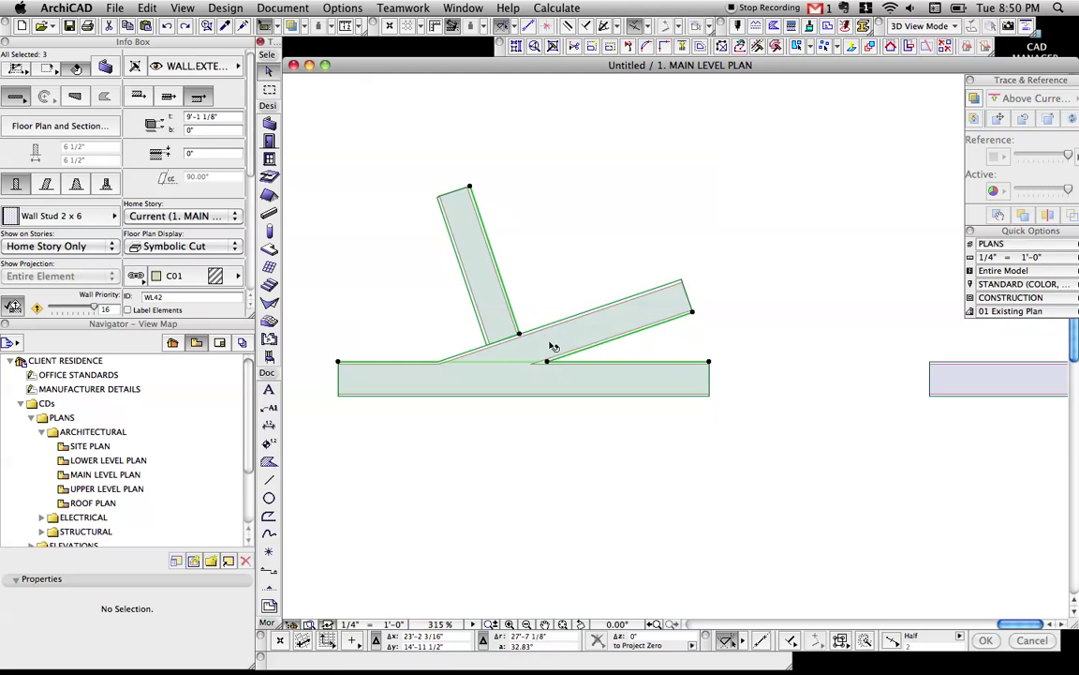
{"action": "key", "text": "Escape"}
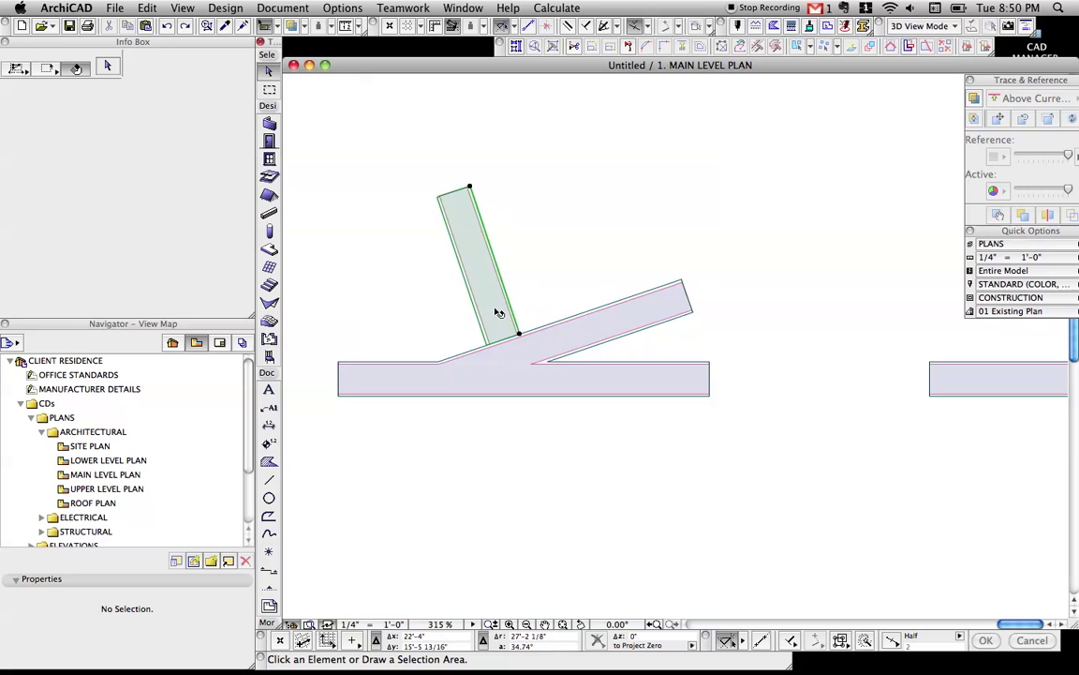
{"action": "left_click", "coordinate": [556, 349]}
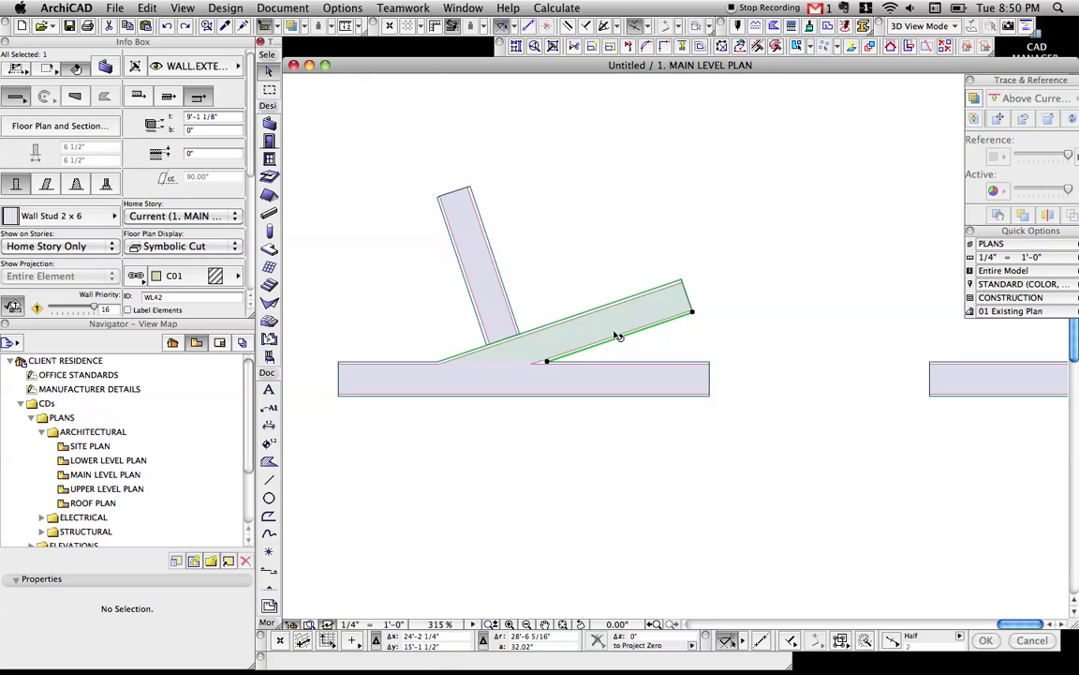
{"action": "left_click", "coordinate": [226, 7]}
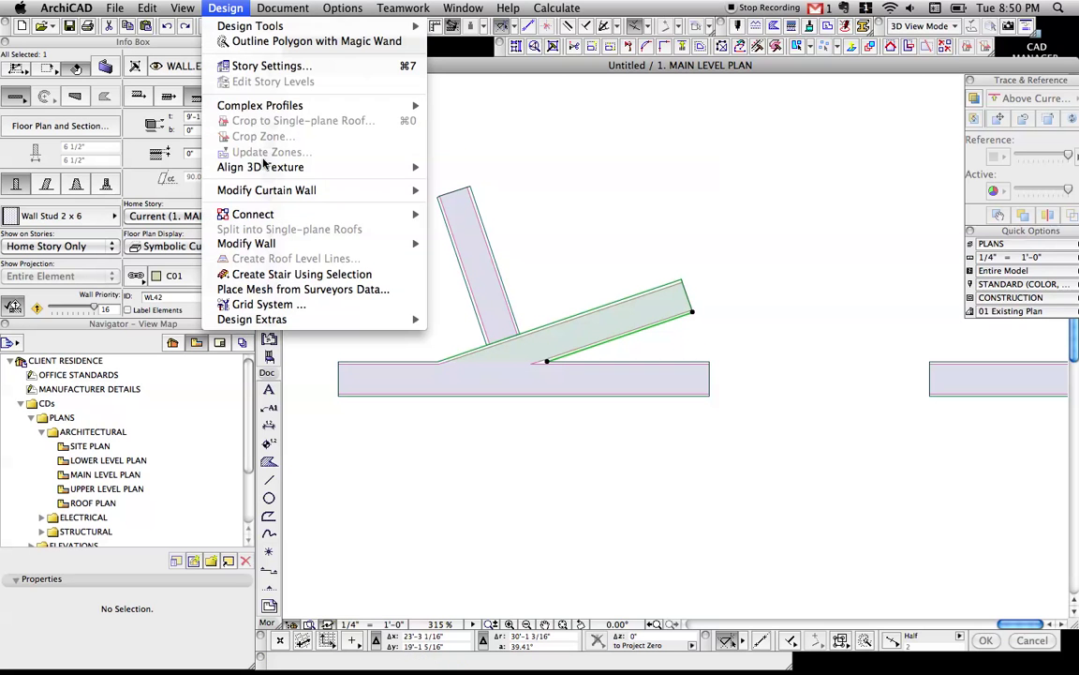
{"action": "mouse_move", "coordinate": [398, 244]}
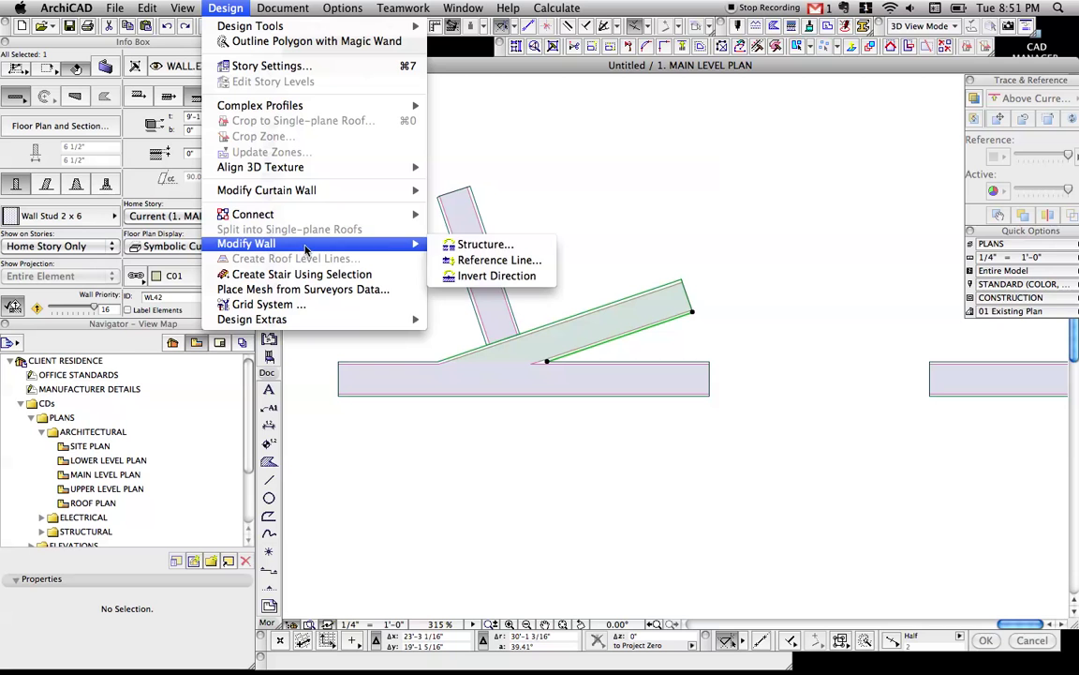
{"action": "left_click", "coordinate": [501, 261]}
{"action": "left_click", "coordinate": [584, 207]}
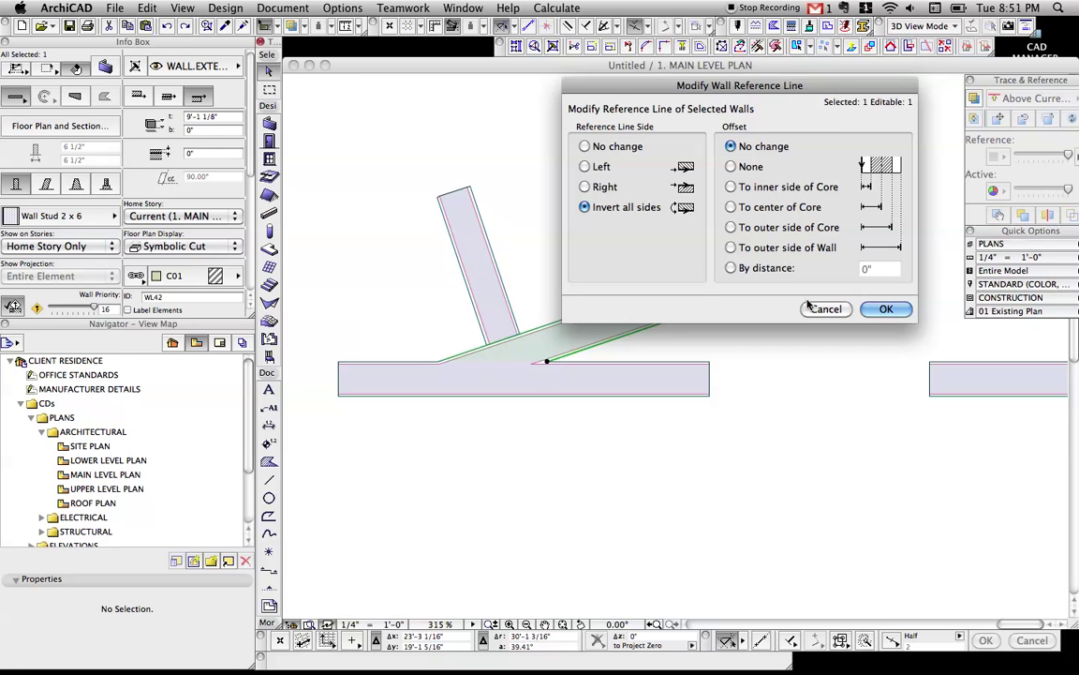
{"action": "left_click", "coordinate": [888, 309]}
Step: Examine how the slanted wall joins the steep and horizontal walls, and which side its reference line is on
{"action": "scroll", "coordinate": [595, 354], "scroll_direction": "up", "scroll_amount": 2}
{"action": "key", "text": "Escape"}
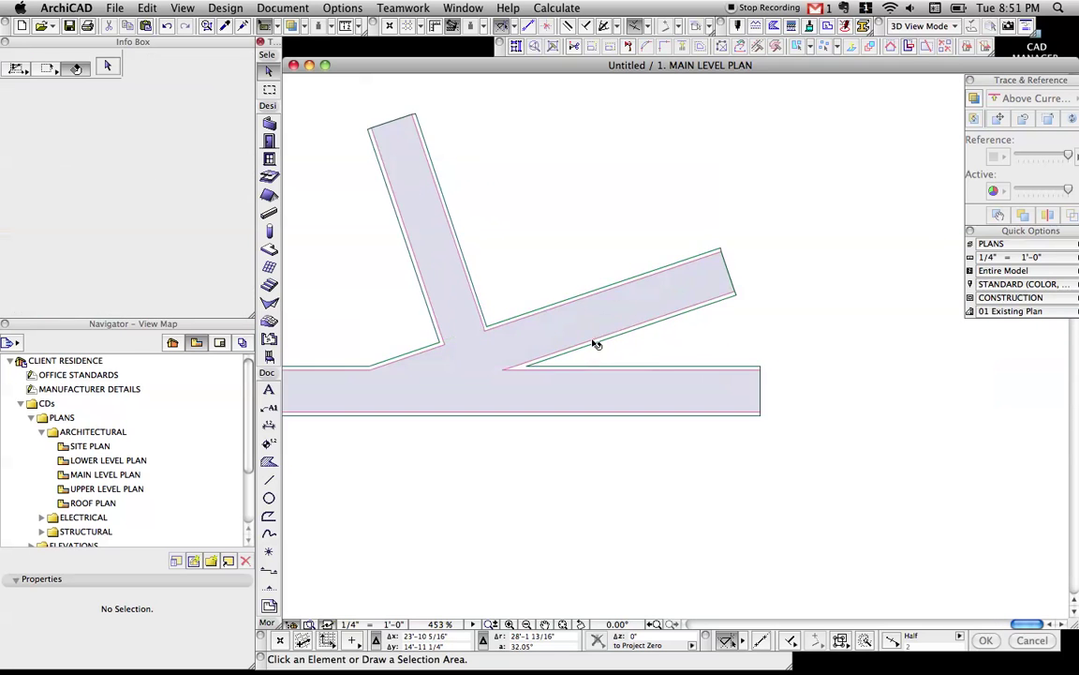
{"action": "scroll", "coordinate": [609, 342], "scroll_direction": "down", "scroll_amount": 1}
{"action": "middle_click_drag", "start_coordinate": [611, 342], "coordinate": [695, 342]}
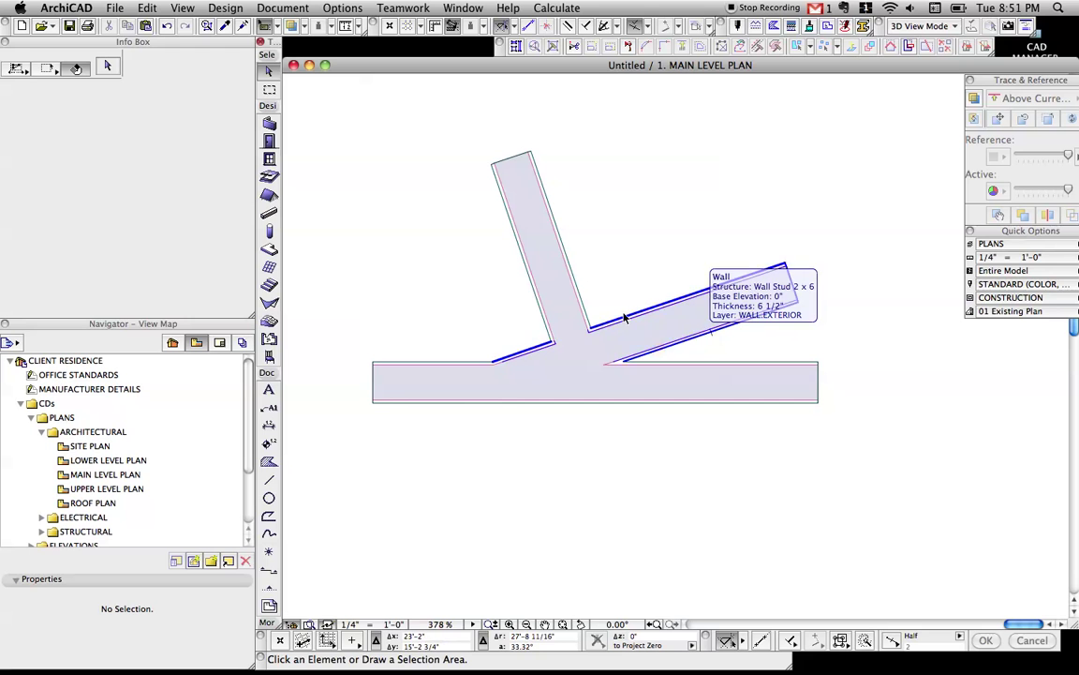
{"action": "left_click", "coordinate": [574, 288]}
{"action": "left_click", "coordinate": [619, 335]}
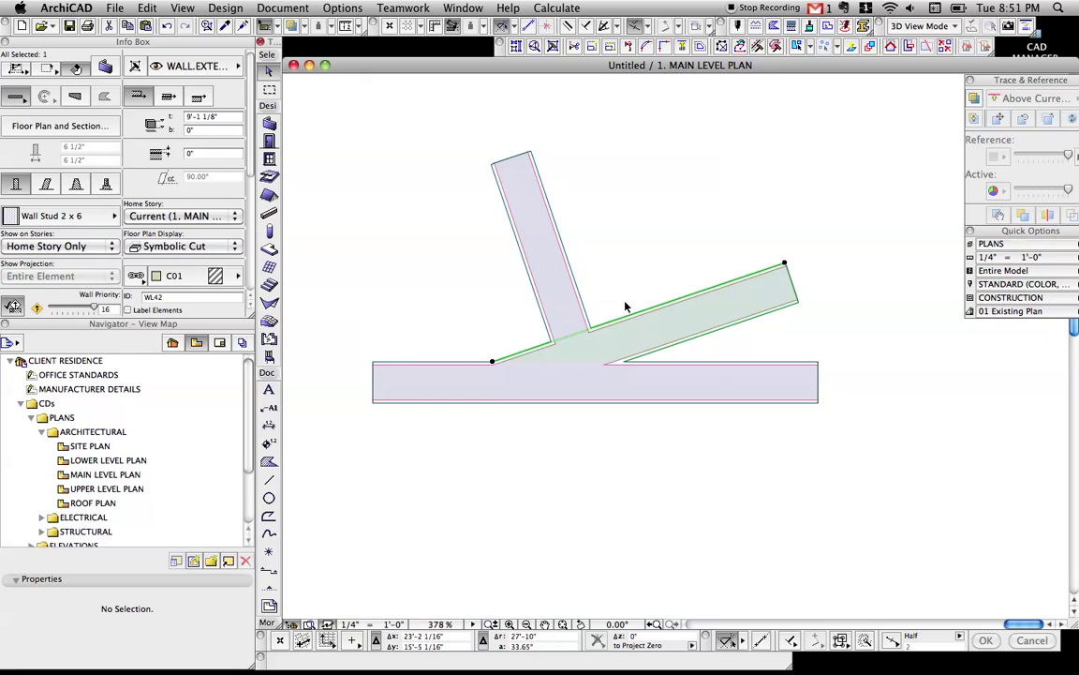
{"action": "key", "text": "Escape"}
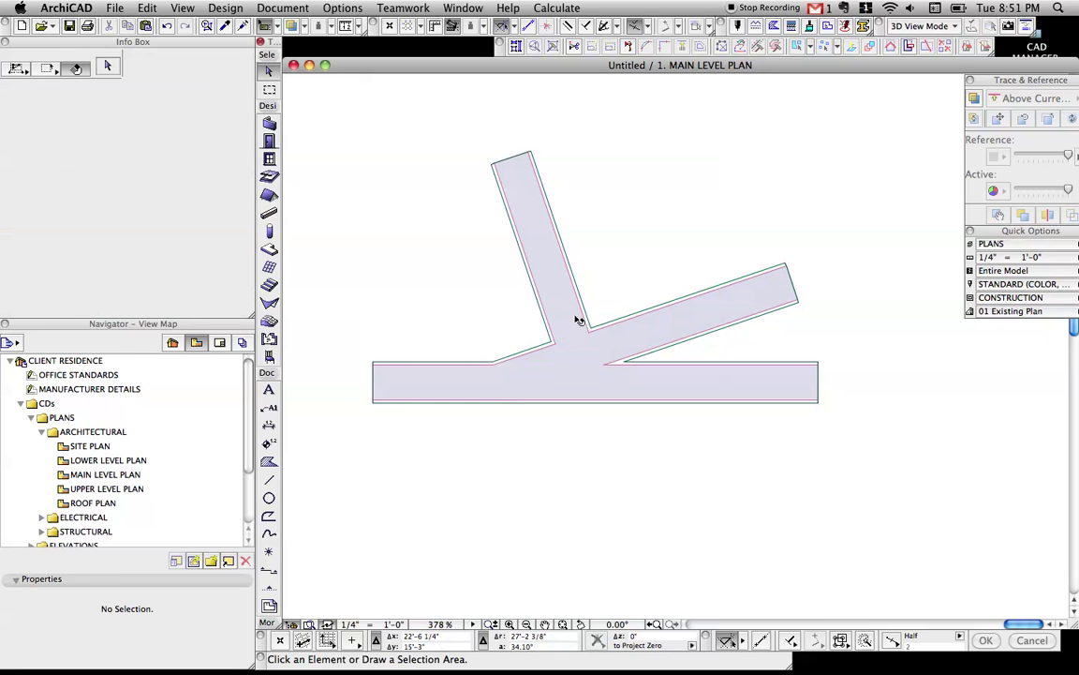
Step: Switch the slanted wall's reference line location to the opposite side, and move the wall 6 1/2" at 71.38° back into position
{"action": "left_click", "coordinate": [672, 329]}
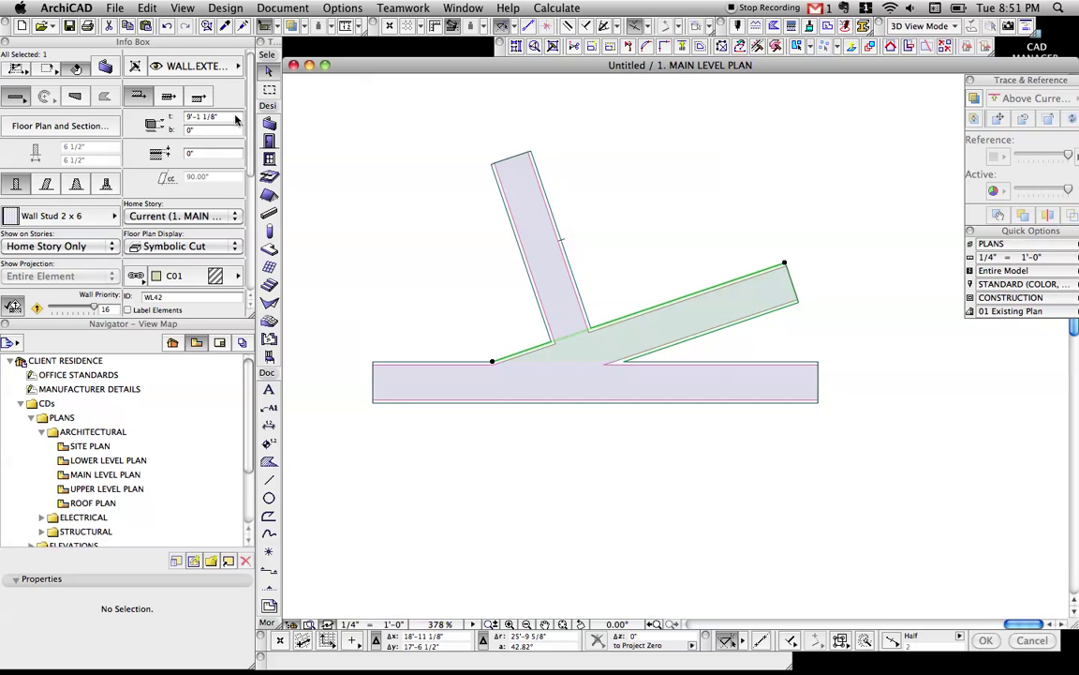
{"action": "left_click", "coordinate": [204, 97]}
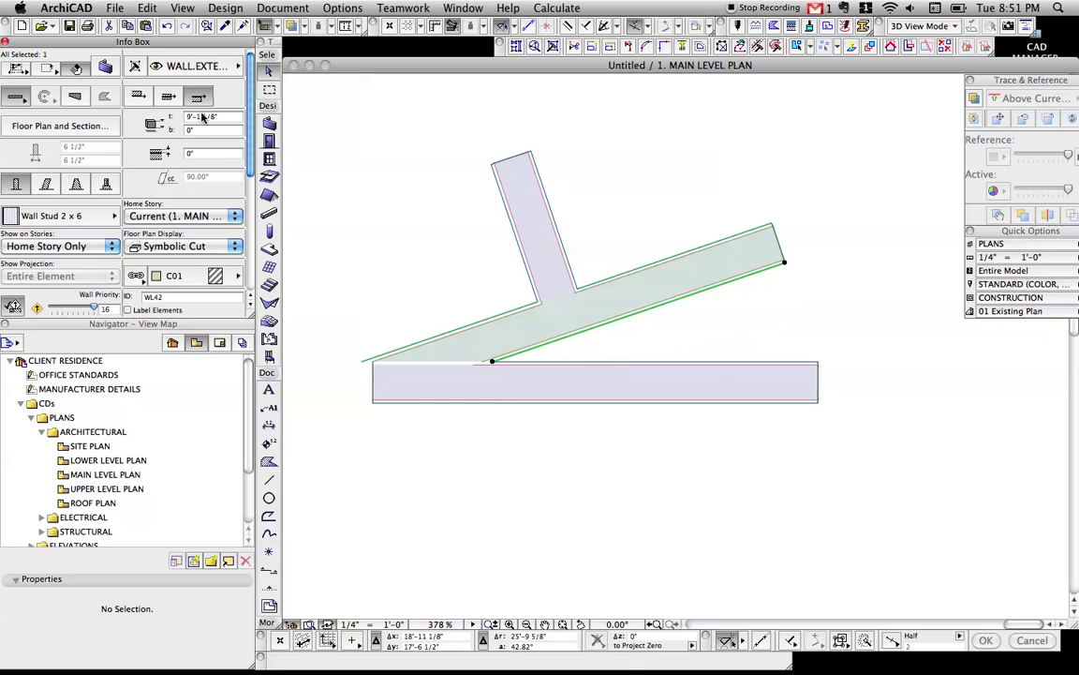
{"action": "left_click", "coordinate": [674, 255]}
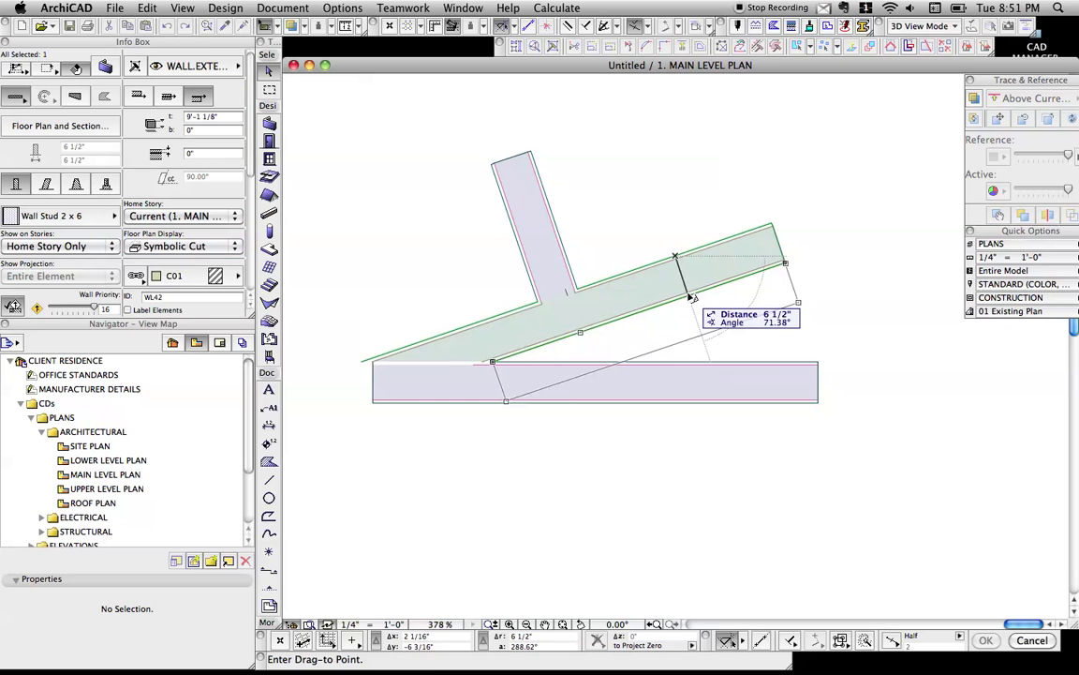
{"action": "left_click", "coordinate": [690, 296]}
{"action": "key", "text": "Escape"}
Step: Trim the slanted wall's overlapping lower end to the upper edge of the horizontal wall
{"action": "left_click", "coordinate": [574, 374]}
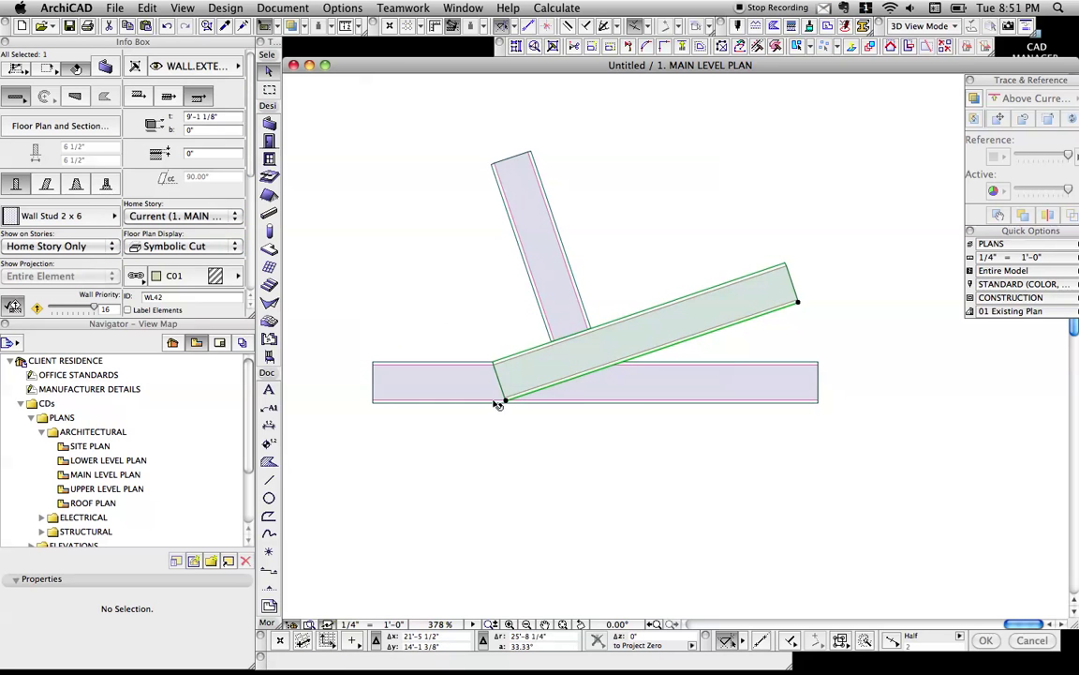
{"action": "left_click", "coordinate": [505, 400]}
{"action": "left_click", "coordinate": [431, 435]}
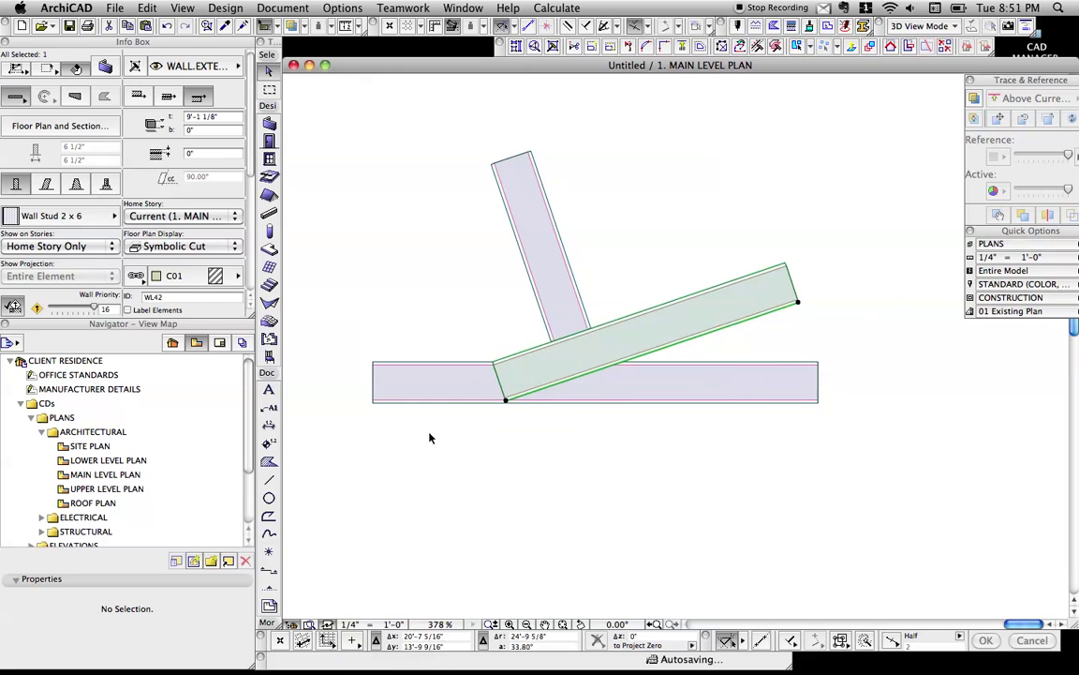
{"action": "key", "text": "Escape"}
{"action": "left_click", "coordinate": [466, 415], "text": "super"}
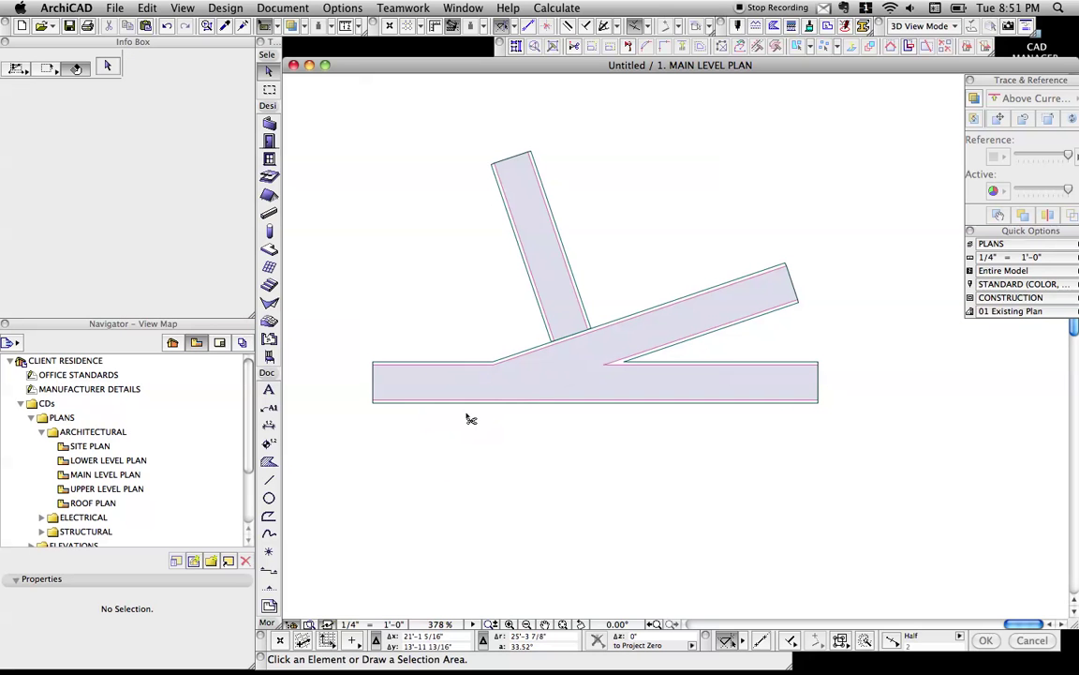
Step: Try to extend the steep wall through the slanted wall to the horizontal wall, and undo the extension
{"action": "left_click", "coordinate": [582, 309]}
{"action": "left_click", "coordinate": [590, 328]}
{"action": "left_click", "coordinate": [599, 356]}
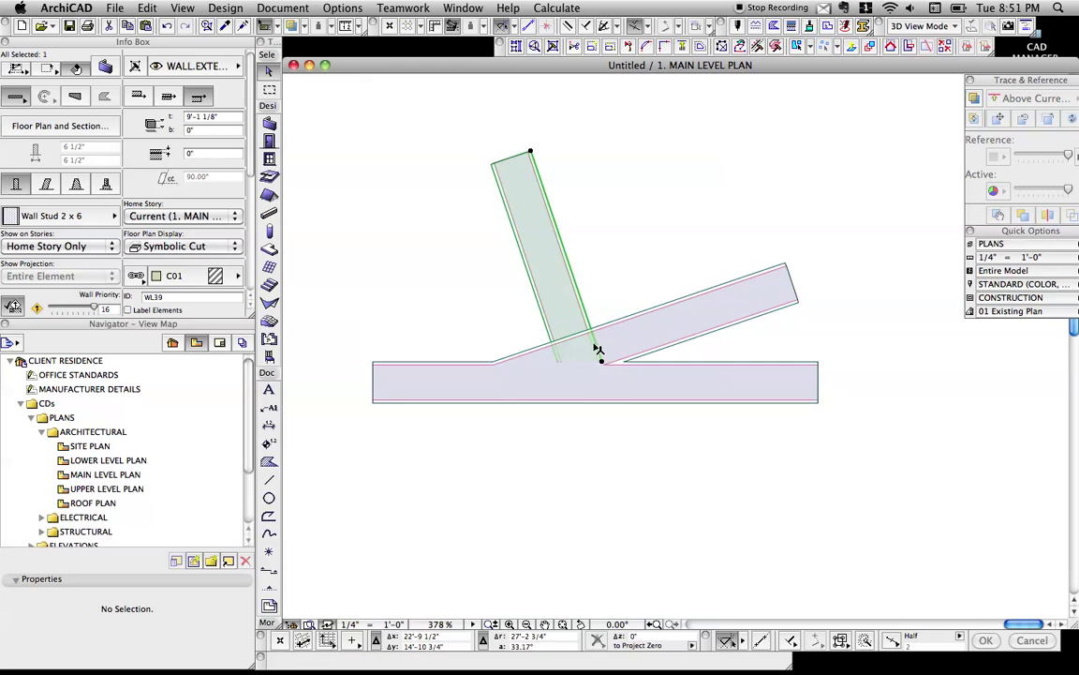
{"action": "key", "text": "super+z"}
{"action": "key", "text": "super+shift+z"}
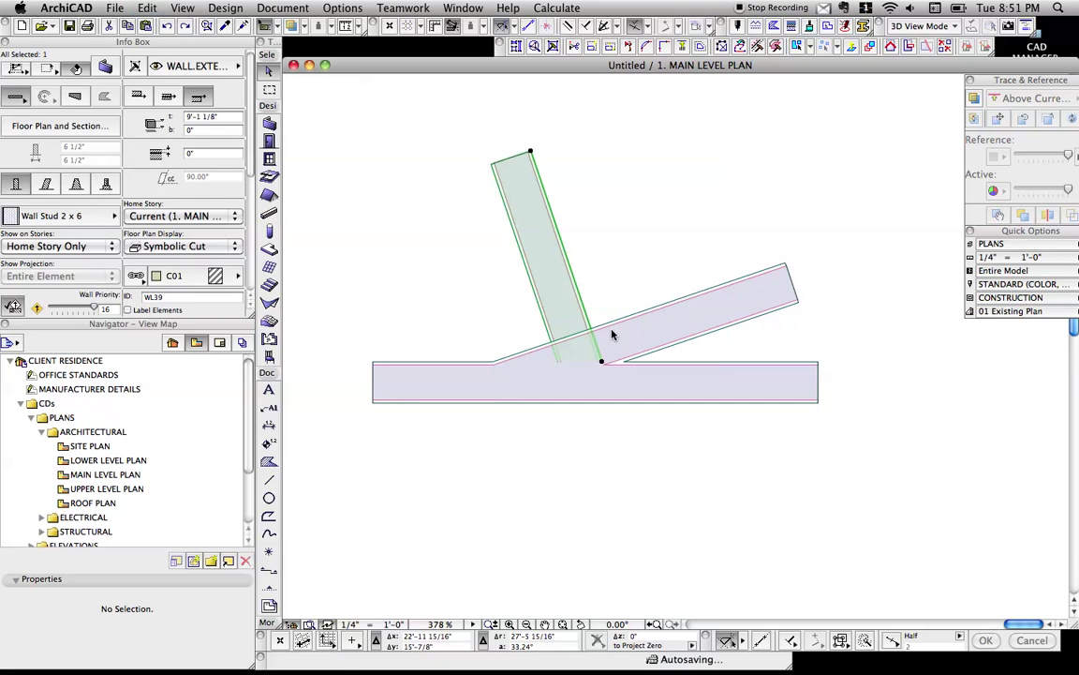
Step: Switch the slanted wall's reference line location back to its upper side, and move the shifted wall back into position
{"action": "left_click", "coordinate": [614, 333]}
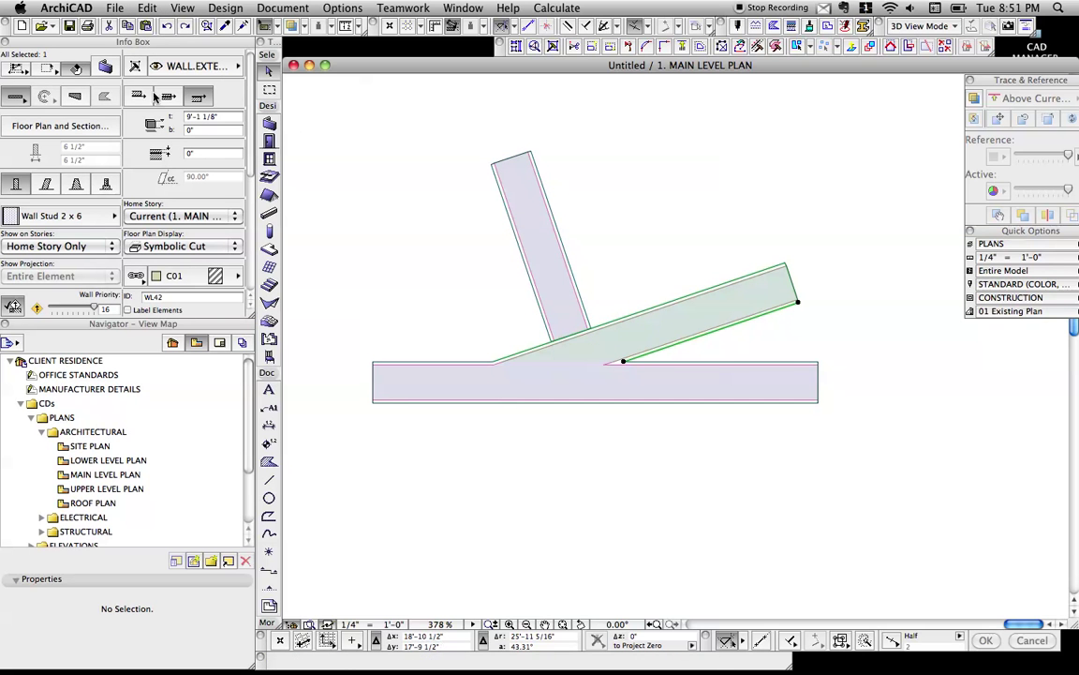
{"action": "left_click", "coordinate": [143, 96]}
{"action": "left_click_drag", "start_coordinate": [781, 361], "coordinate": [770, 321]}
Step: Stretch the slanted wall's lower end along its reference line to the horizontal wall's upper edge, and select the steep wall
{"action": "left_click", "coordinate": [610, 322]}
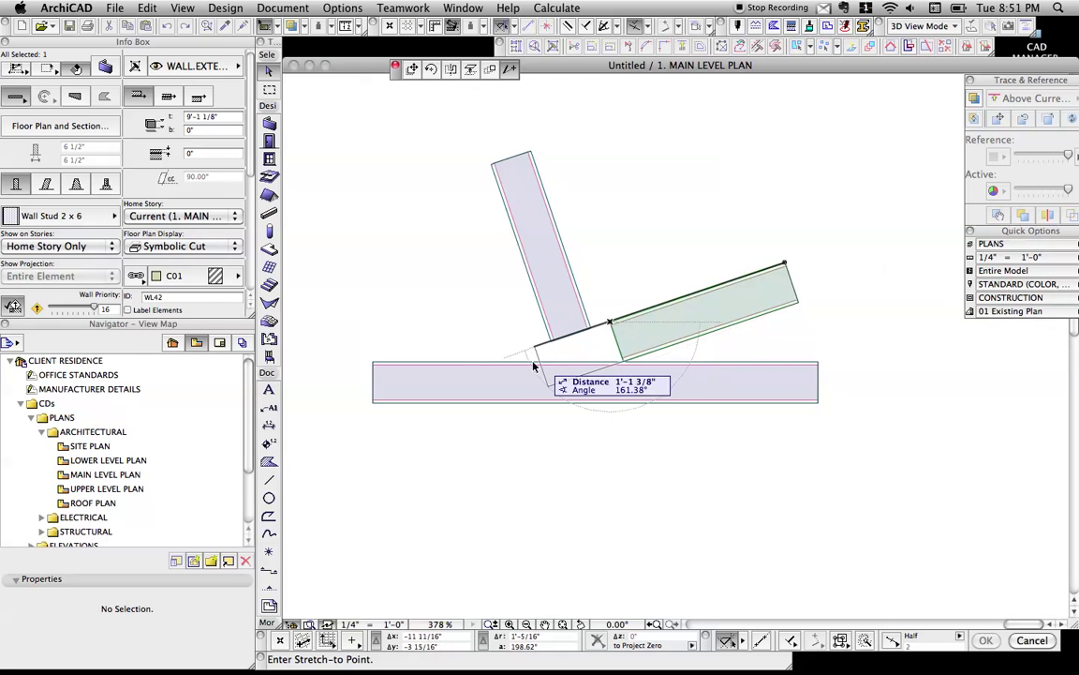
{"action": "left_click", "coordinate": [494, 363]}
{"action": "left_click", "coordinate": [553, 318]}
{"action": "left_click", "coordinate": [555, 320]}
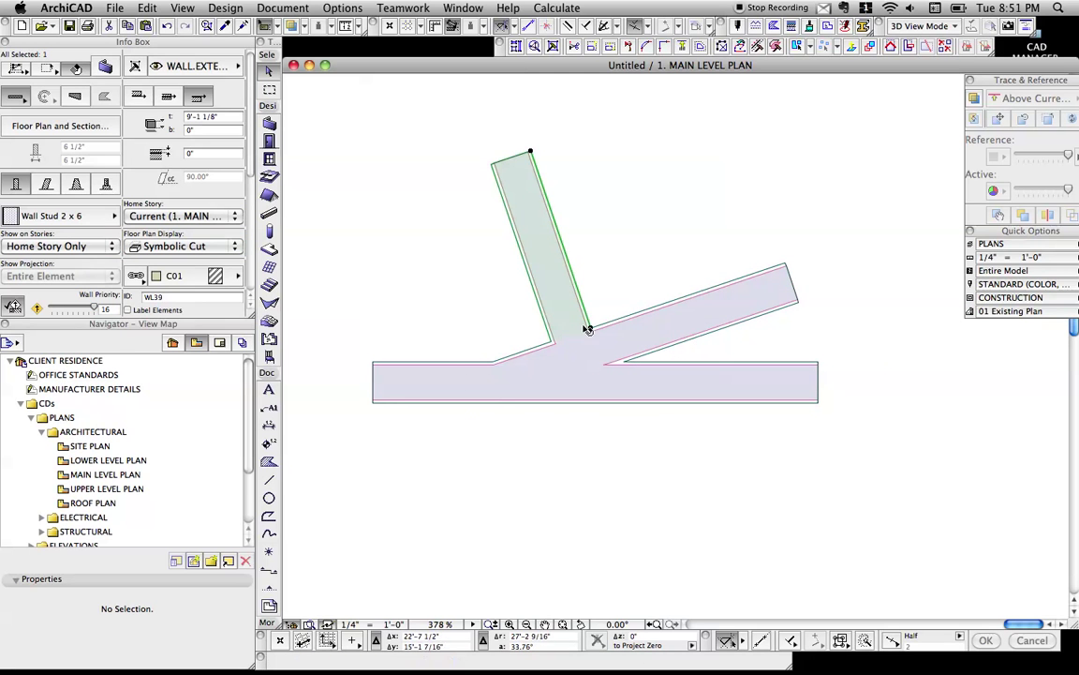
Step: Review the Modify Wall Reference Line options for the slanted wall, and accept them with No change for side and offset
{"action": "left_click", "coordinate": [605, 295]}
{"action": "left_click", "coordinate": [654, 320]}
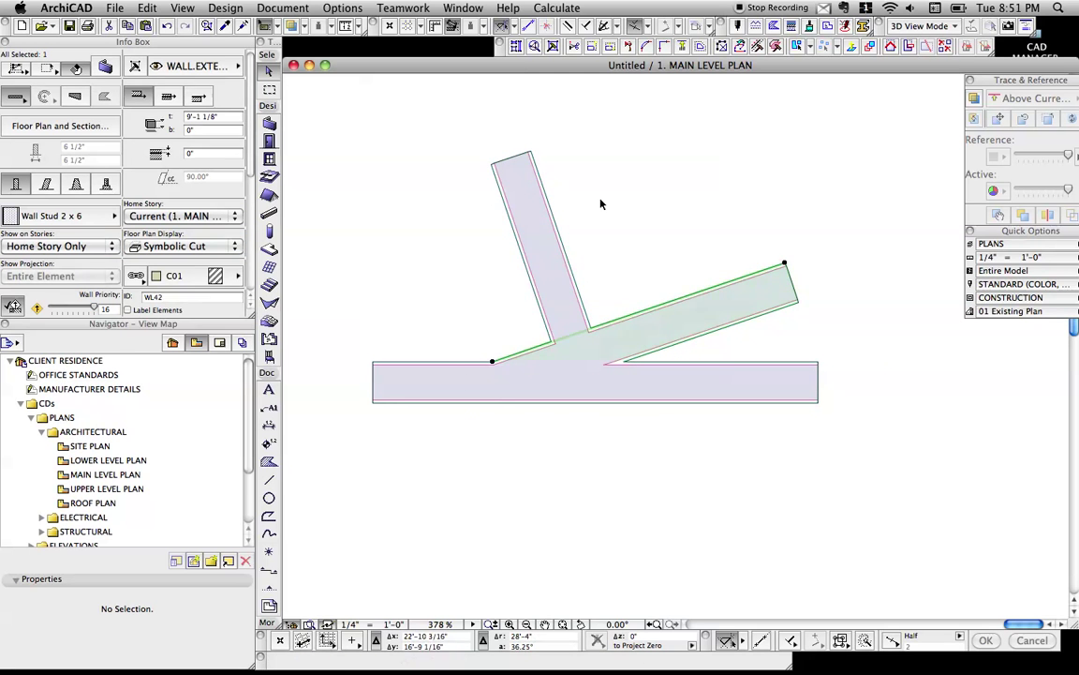
{"action": "left_click", "coordinate": [225, 8]}
{"action": "mouse_move", "coordinate": [421, 244]}
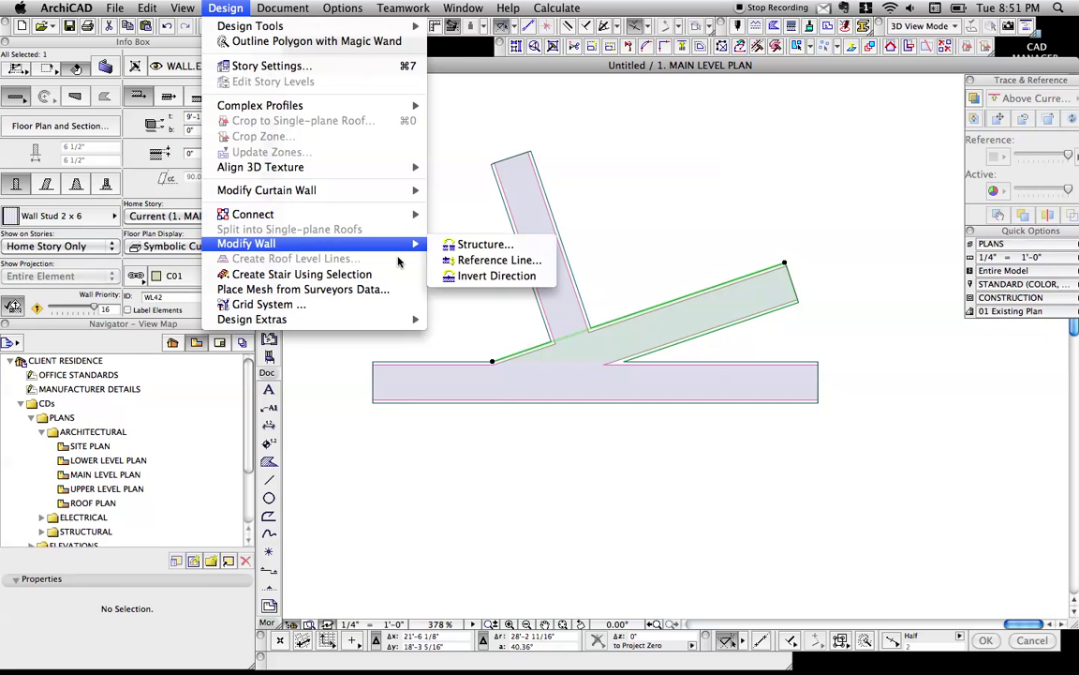
{"action": "left_click", "coordinate": [478, 263]}
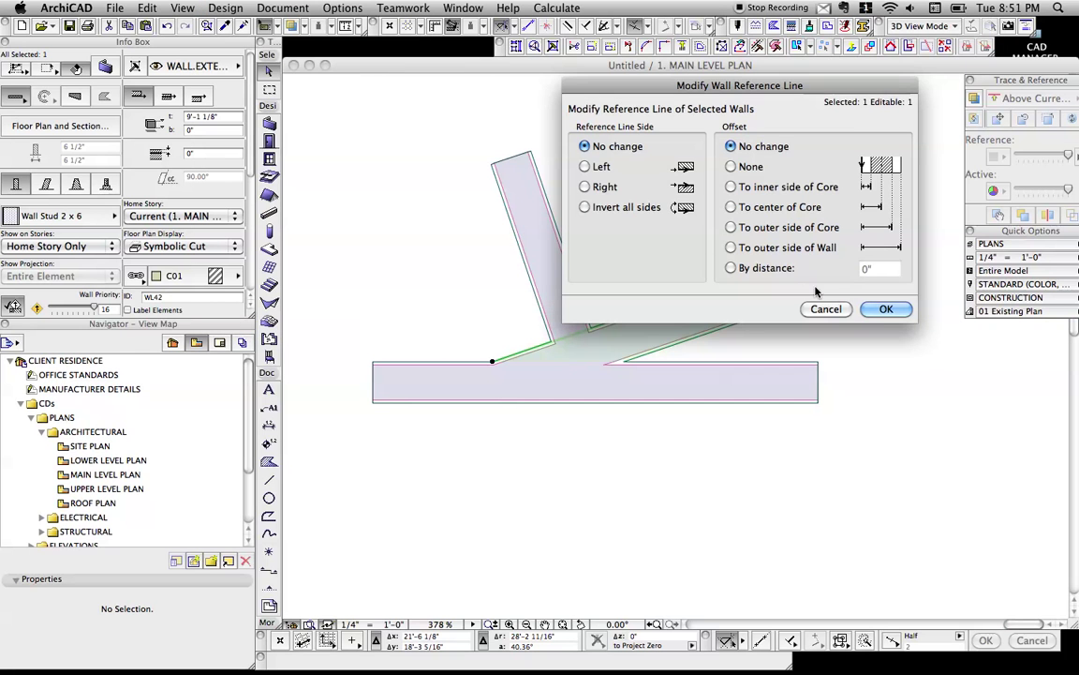
{"action": "left_click", "coordinate": [881, 308]}
{"action": "scroll", "coordinate": [806, 313], "scroll_direction": "down", "scroll_amount": 5}
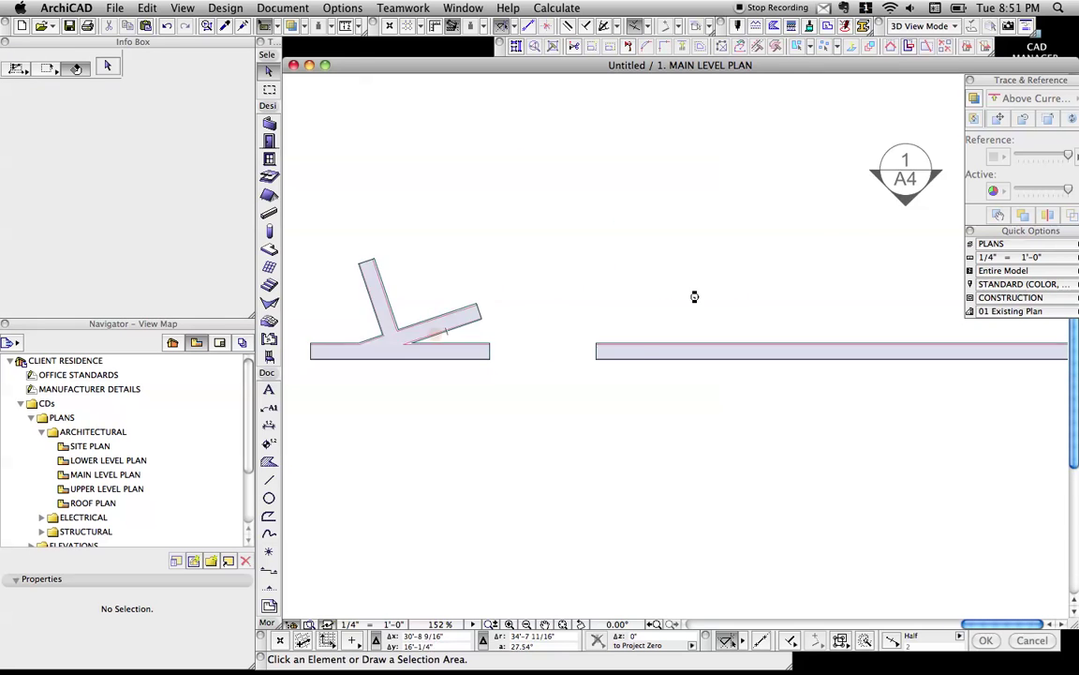
{"action": "scroll", "coordinate": [694, 297], "scroll_direction": "down", "scroll_amount": 2}
{"action": "left_click", "coordinate": [183, 7]}
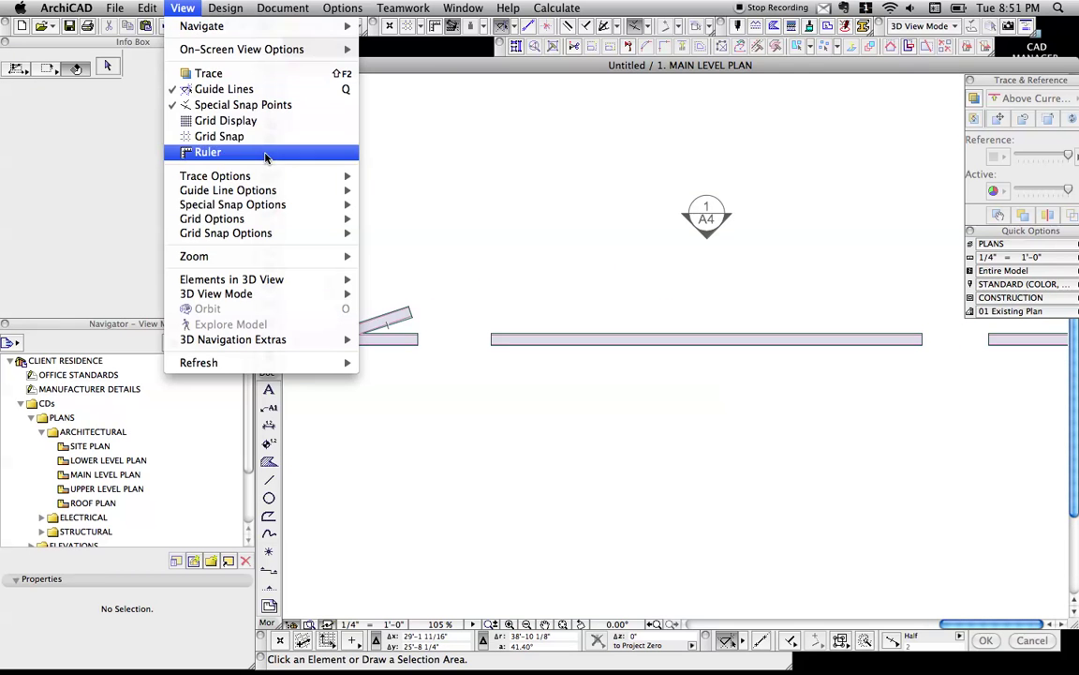
{"action": "mouse_move", "coordinate": [226, 8]}
{"action": "mouse_move", "coordinate": [296, 192]}
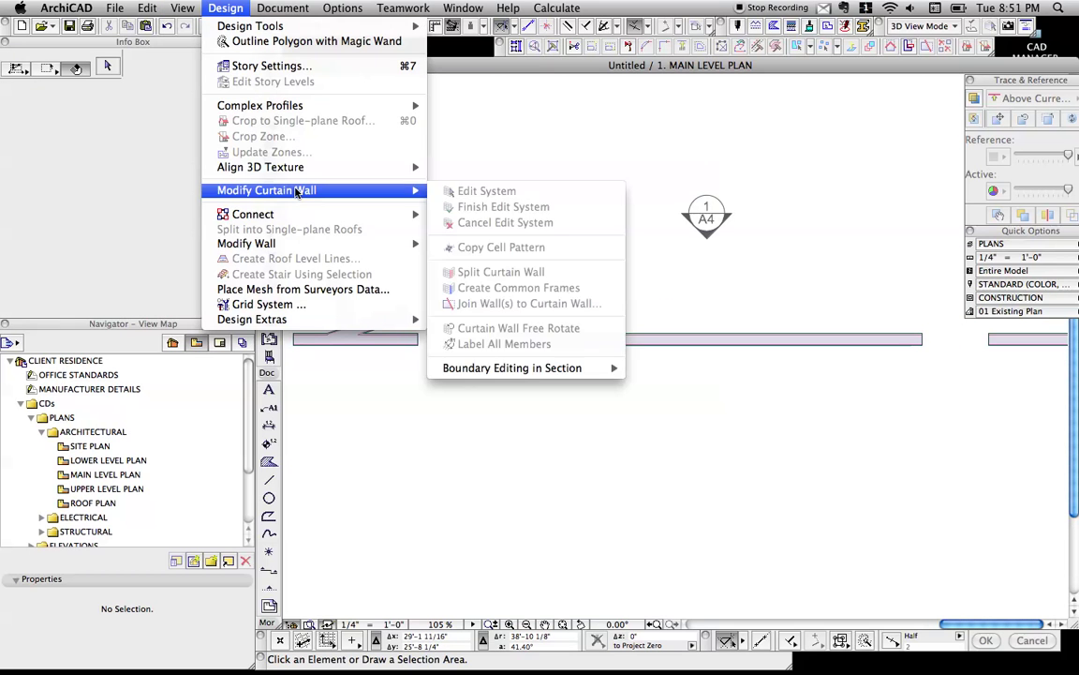
{"action": "left_click", "coordinate": [697, 311]}
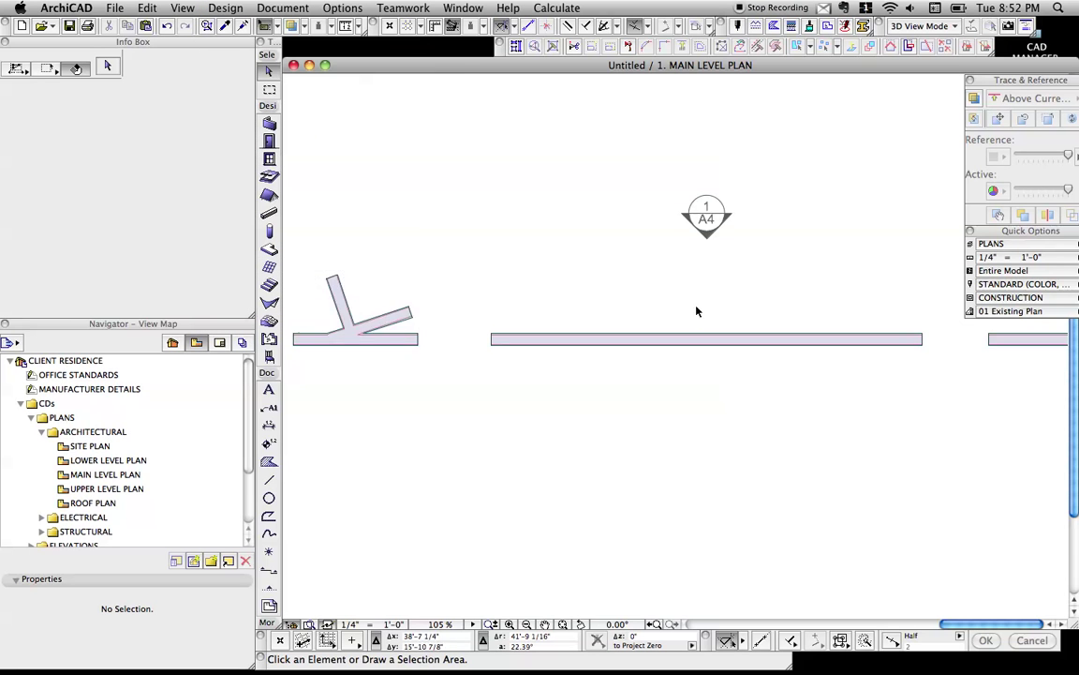
Step: Switch Clean Wall & Beam Intersections off to display the walls' reference lines and directions
{"action": "scroll", "coordinate": [676, 306], "scroll_direction": "down", "scroll_amount": 1}
{"action": "middle_click_drag", "start_coordinate": [676, 306], "coordinate": [512, 313]}
{"action": "right_click", "coordinate": [736, 323]}
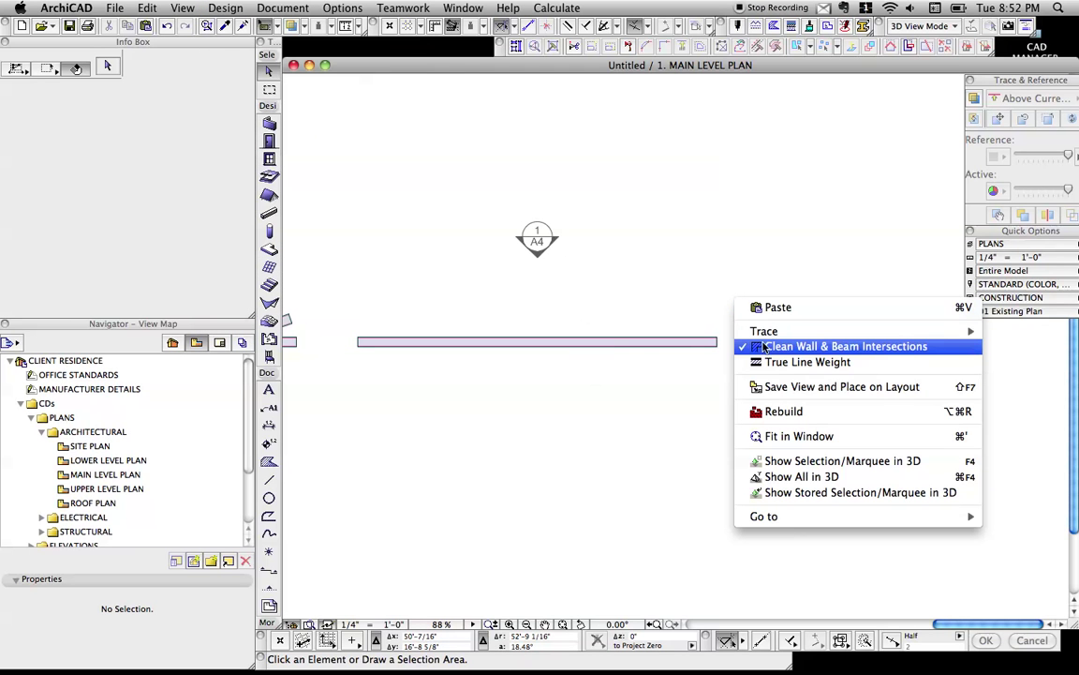
{"action": "left_click", "coordinate": [858, 350]}
Step: Examine the reference line sides and direction arrows of the long wall and the two end-to-end walls
{"action": "middle_click_drag", "start_coordinate": [750, 364], "coordinate": [623, 370]}
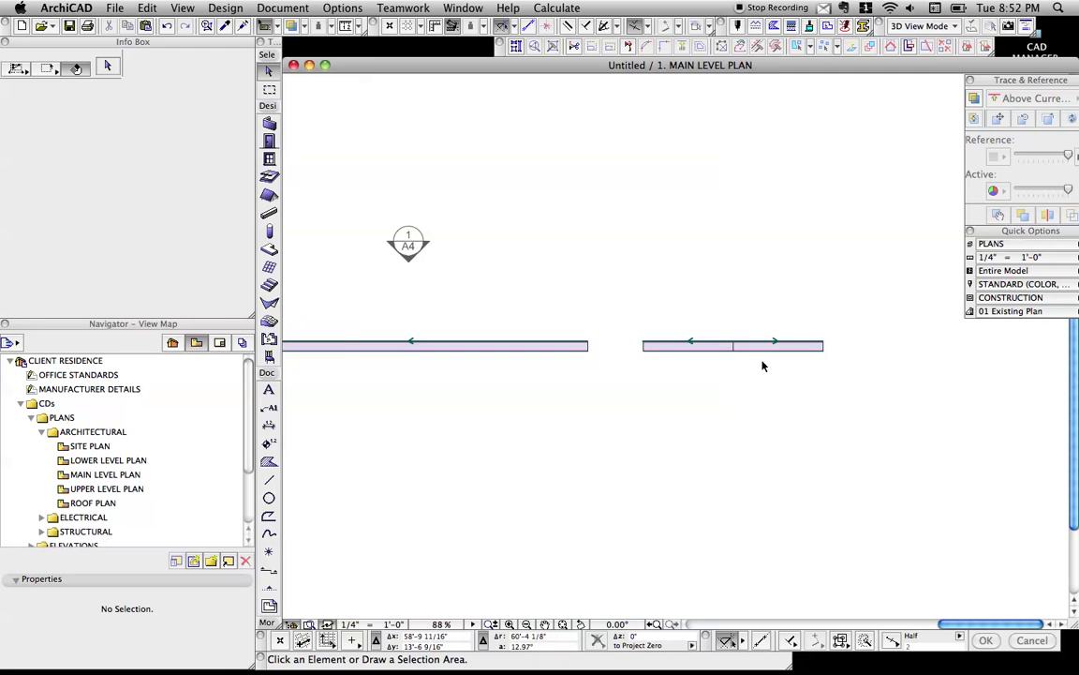
{"action": "scroll", "coordinate": [760, 361], "scroll_direction": "up", "scroll_amount": 3}
{"action": "scroll", "coordinate": [754, 360], "scroll_direction": "up", "scroll_amount": 3}
{"action": "scroll", "coordinate": [718, 351], "scroll_direction": "down", "scroll_amount": 4}
{"action": "middle_click_drag", "start_coordinate": [718, 351], "coordinate": [870, 346]}
{"action": "middle_click_drag", "start_coordinate": [514, 339], "coordinate": [772, 347]}
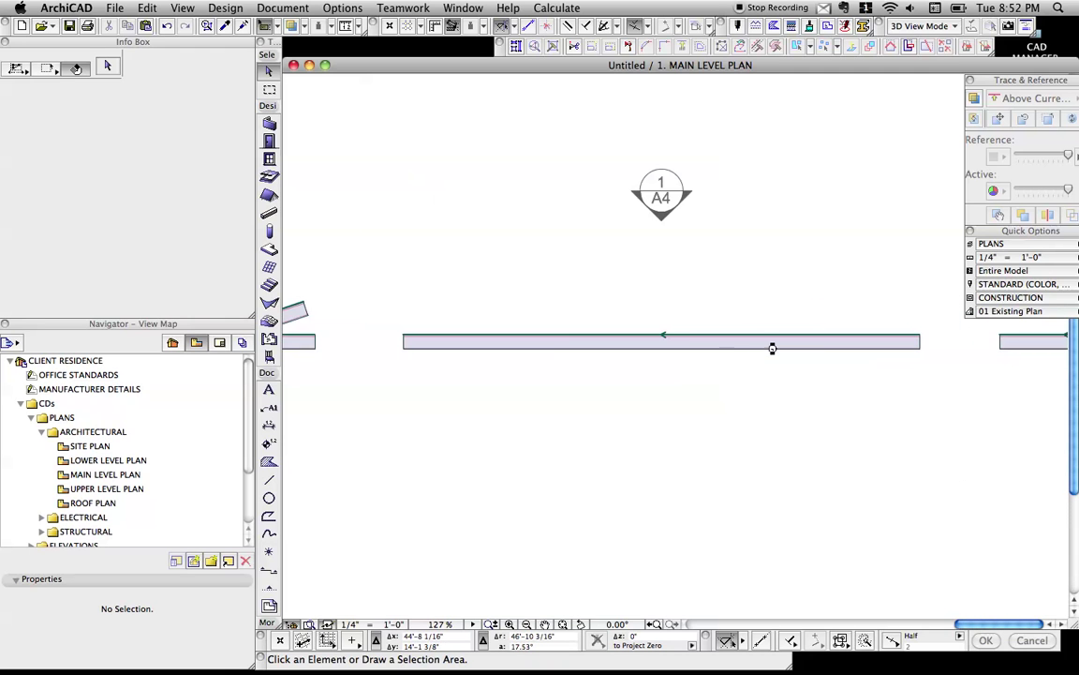
{"action": "scroll", "coordinate": [648, 341], "scroll_direction": "left", "scroll_amount": 2}
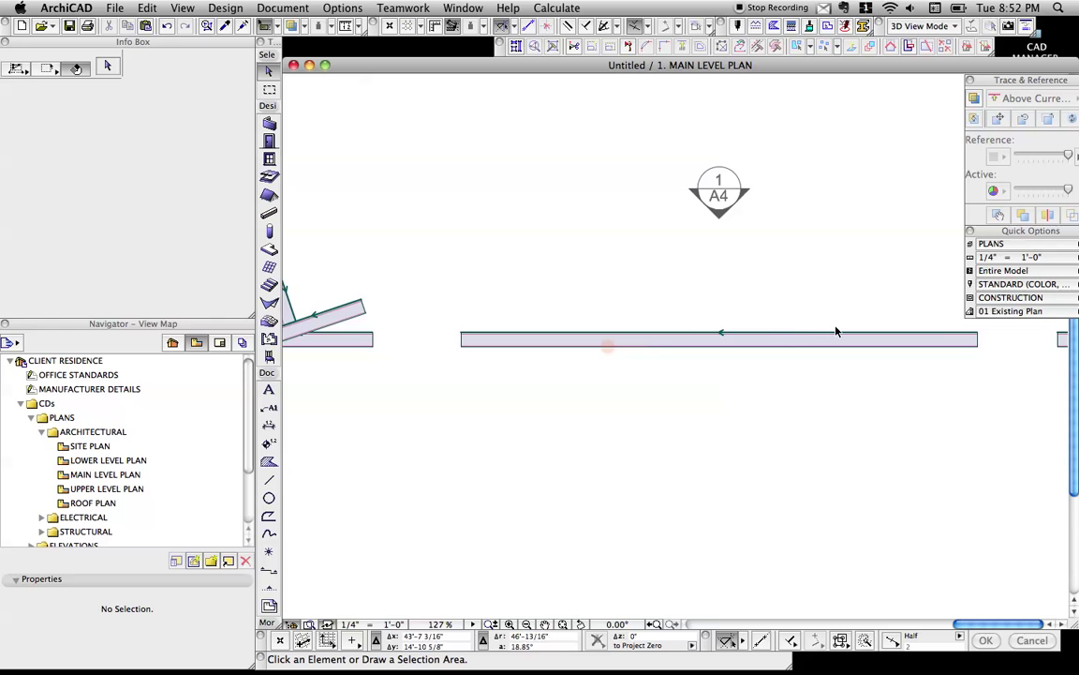
{"action": "scroll", "coordinate": [797, 344], "scroll_direction": "up", "scroll_amount": 1}
{"action": "scroll", "coordinate": [710, 340], "scroll_direction": "up", "scroll_amount": 10}
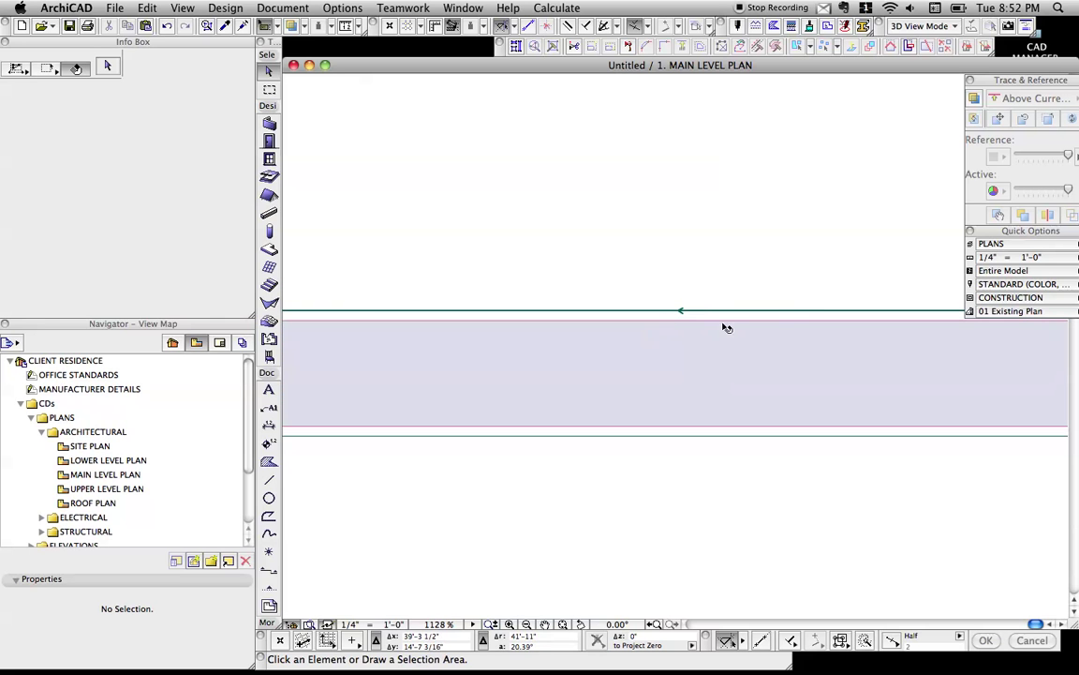
{"action": "scroll", "coordinate": [792, 316], "scroll_direction": "down", "scroll_amount": 3}
{"action": "scroll", "coordinate": [804, 319], "scroll_direction": "down", "scroll_amount": 8}
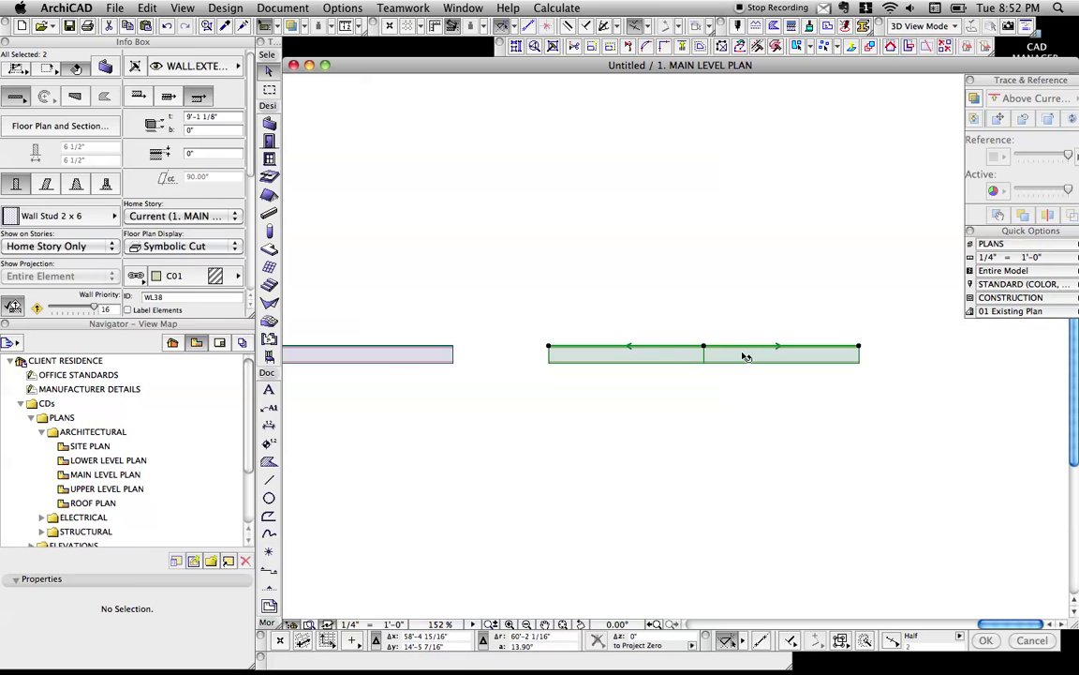
{"action": "scroll", "coordinate": [749, 358], "scroll_direction": "up", "scroll_amount": 1}
{"action": "scroll", "coordinate": [715, 366], "scroll_direction": "up", "scroll_amount": 2}
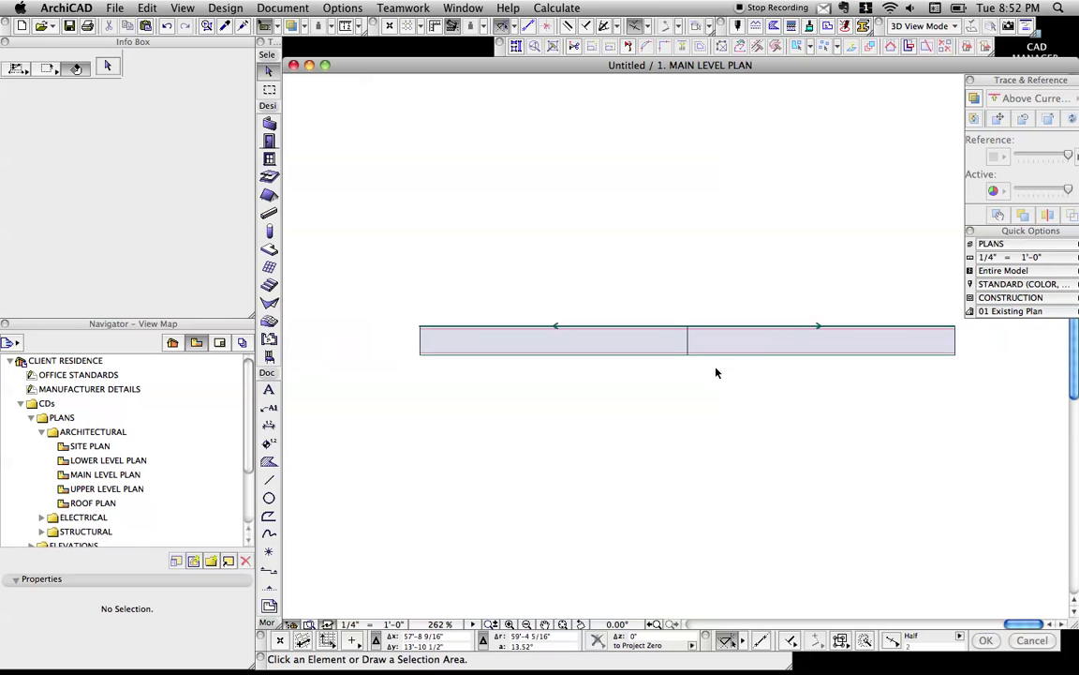
Step: Draw two short parallel walls in opposite directions above the end-to-end walls to compare their reference line sides
{"action": "scroll", "coordinate": [665, 351], "scroll_direction": "down", "scroll_amount": 2}
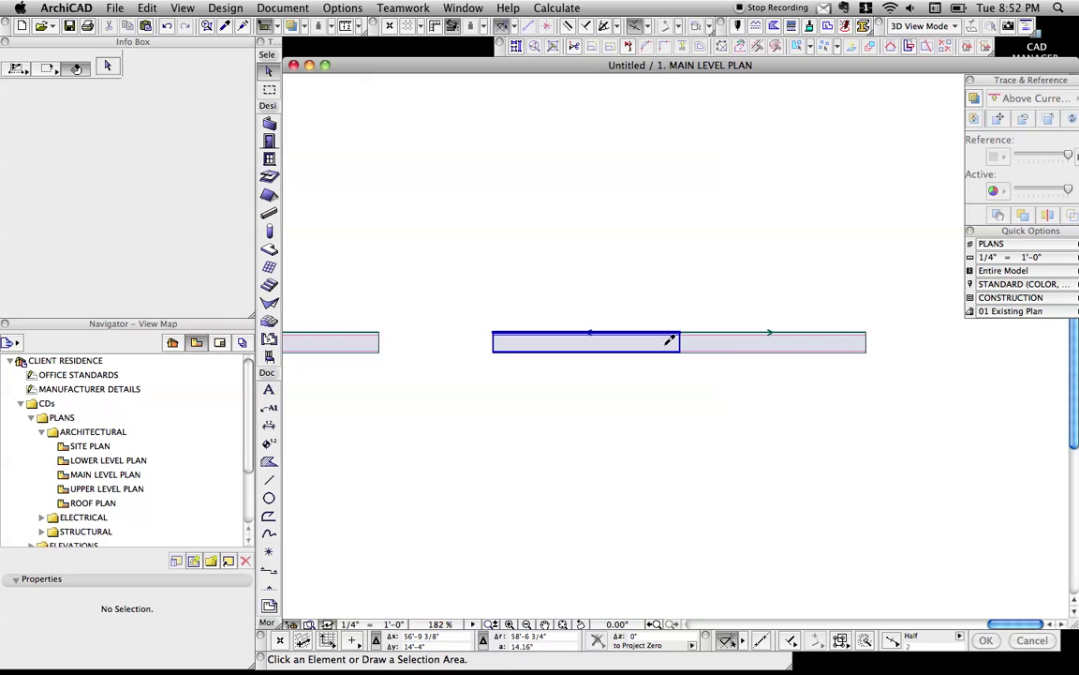
{"action": "left_click", "coordinate": [734, 341], "text": "alt"}
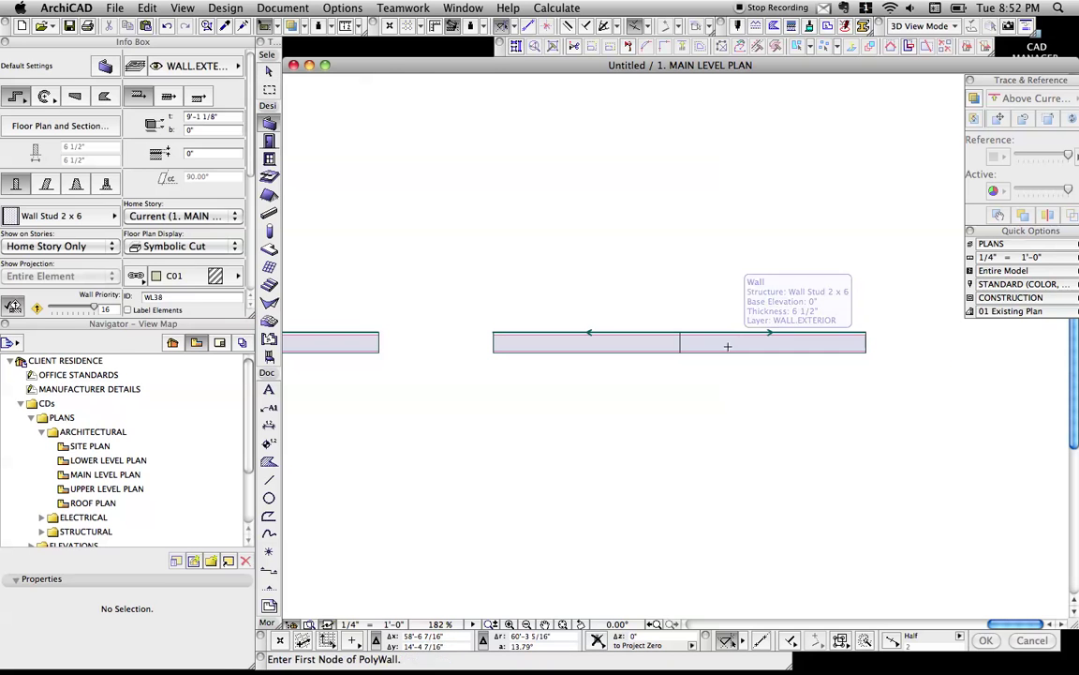
{"action": "left_click", "coordinate": [647, 230]}
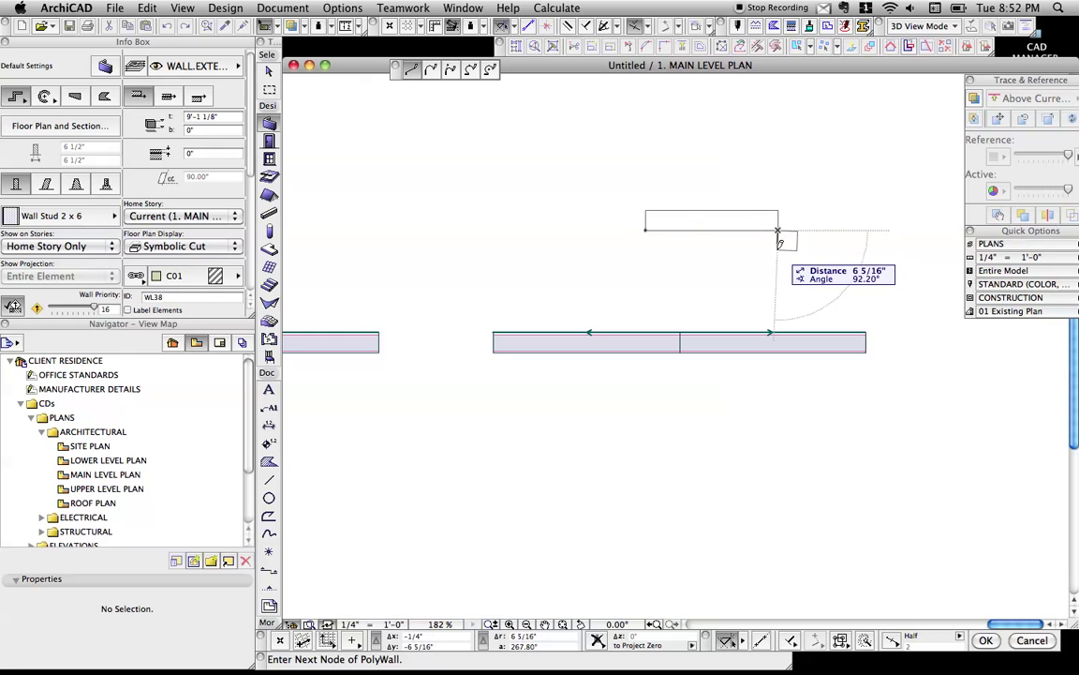
{"action": "left_click", "coordinate": [777, 229]}
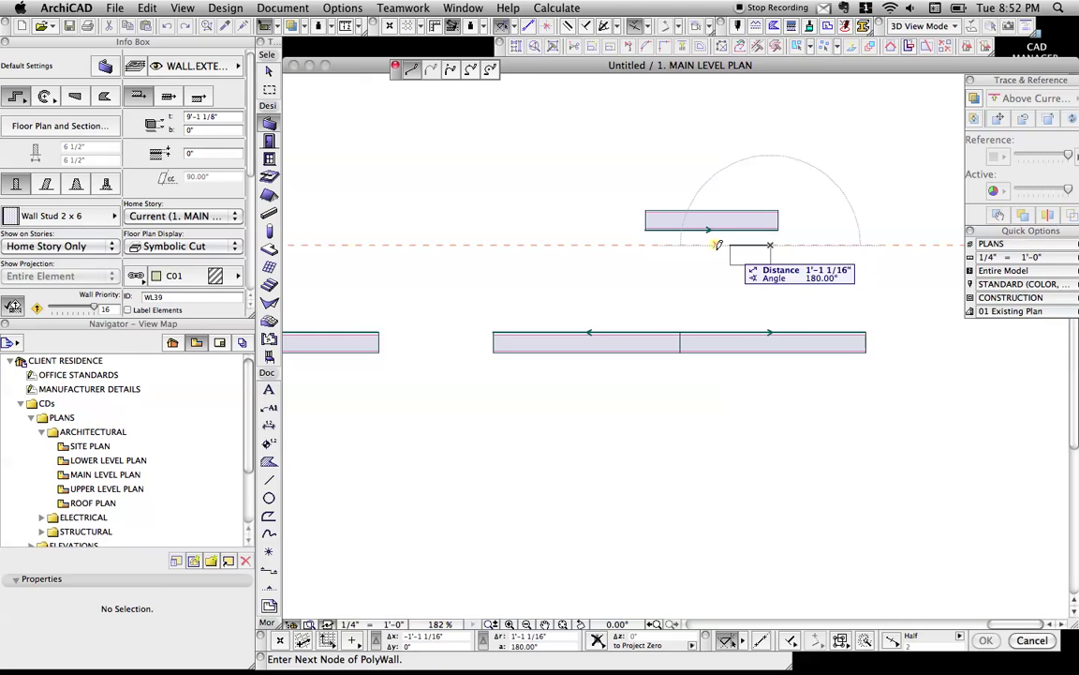
{"action": "double_click", "coordinate": [654, 245]}
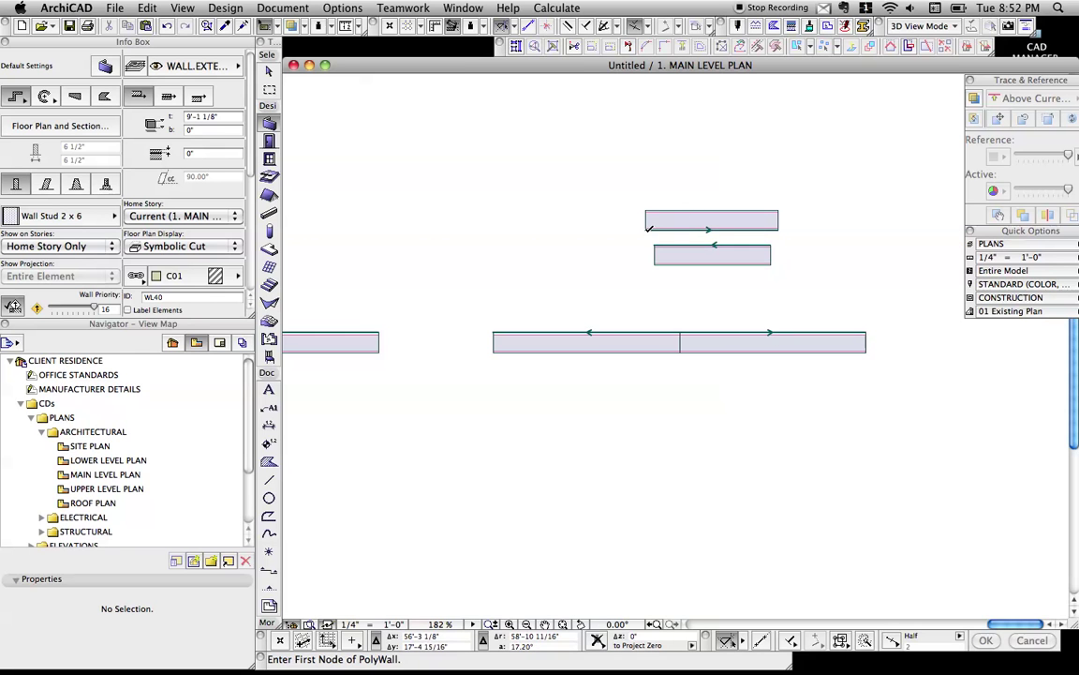
{"action": "scroll", "coordinate": [726, 249], "scroll_direction": "up", "scroll_amount": 3}
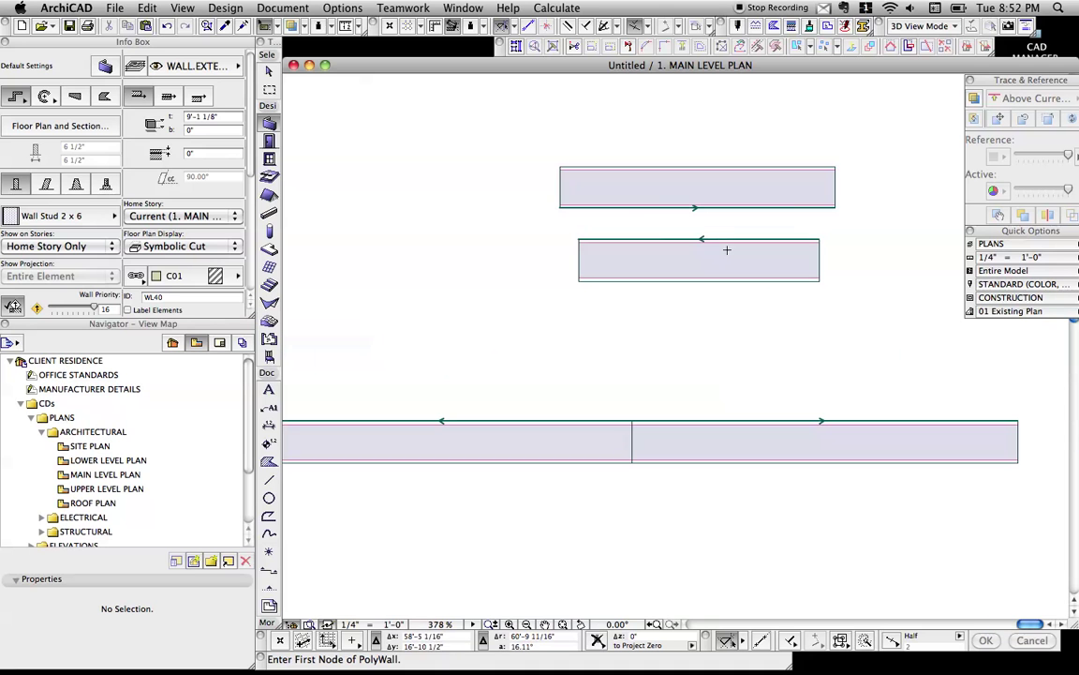
Step: Delete the two short parallel demonstration walls above the end-to-end walls
{"action": "key", "text": "Escape"}
{"action": "left_click", "coordinate": [713, 253]}
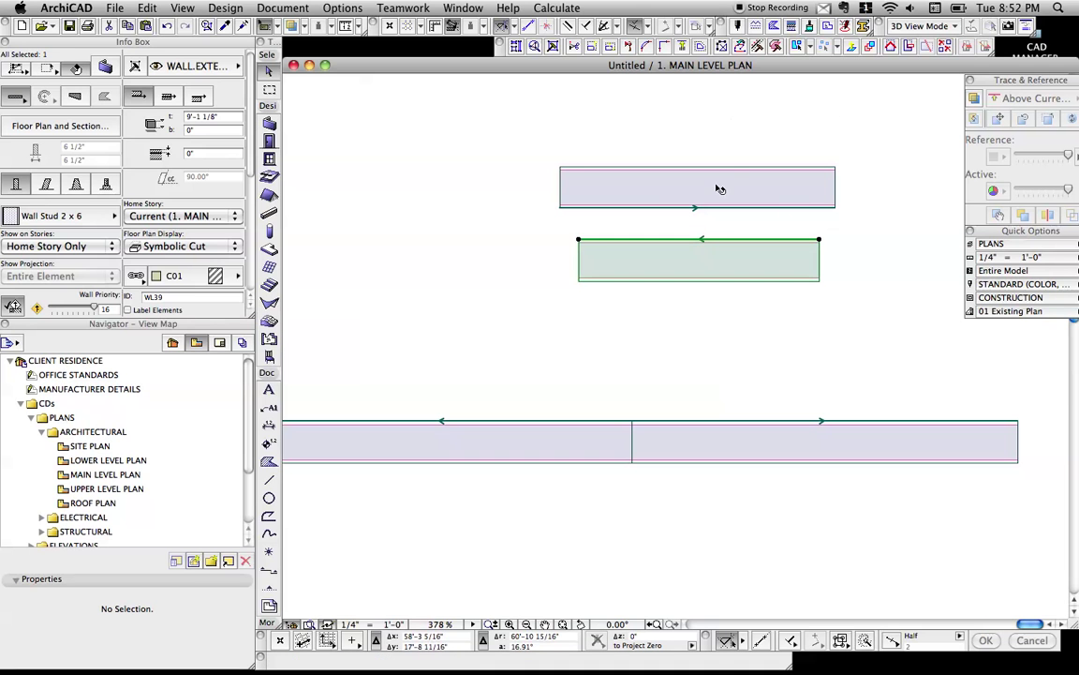
{"action": "key", "text": "Delete"}
{"action": "scroll", "coordinate": [739, 310], "scroll_direction": "down", "scroll_amount": 6}
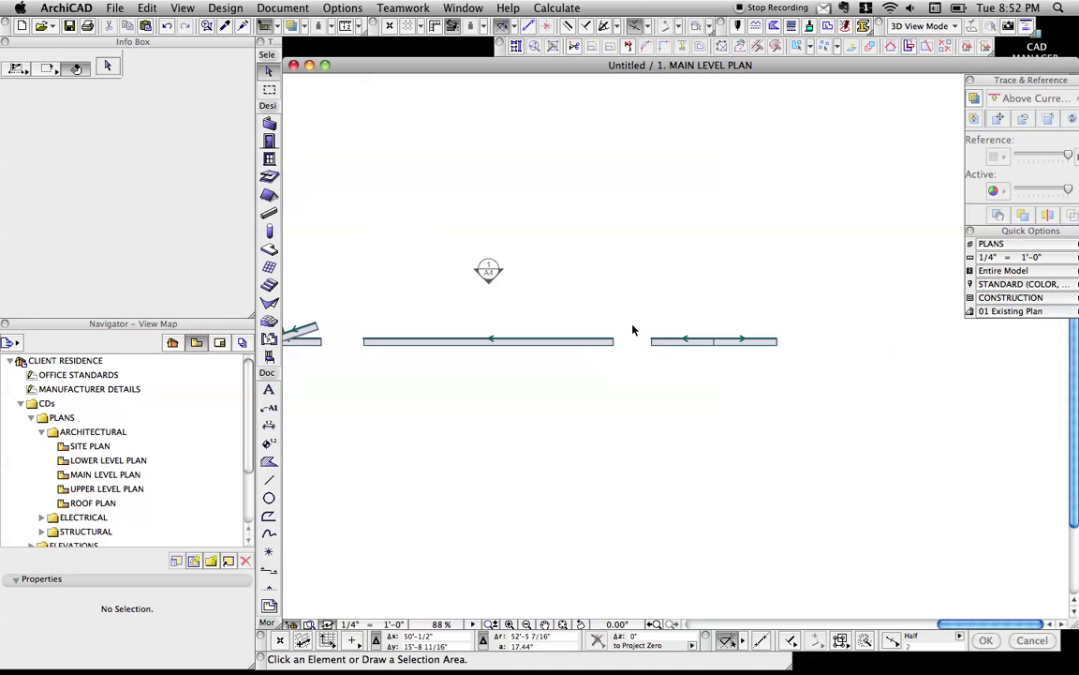
Step: Open the North Elevation from its marker on the floor plan
{"action": "scroll", "coordinate": [633, 330], "scroll_direction": "down", "scroll_amount": 2}
{"action": "left_click", "coordinate": [502, 266]}
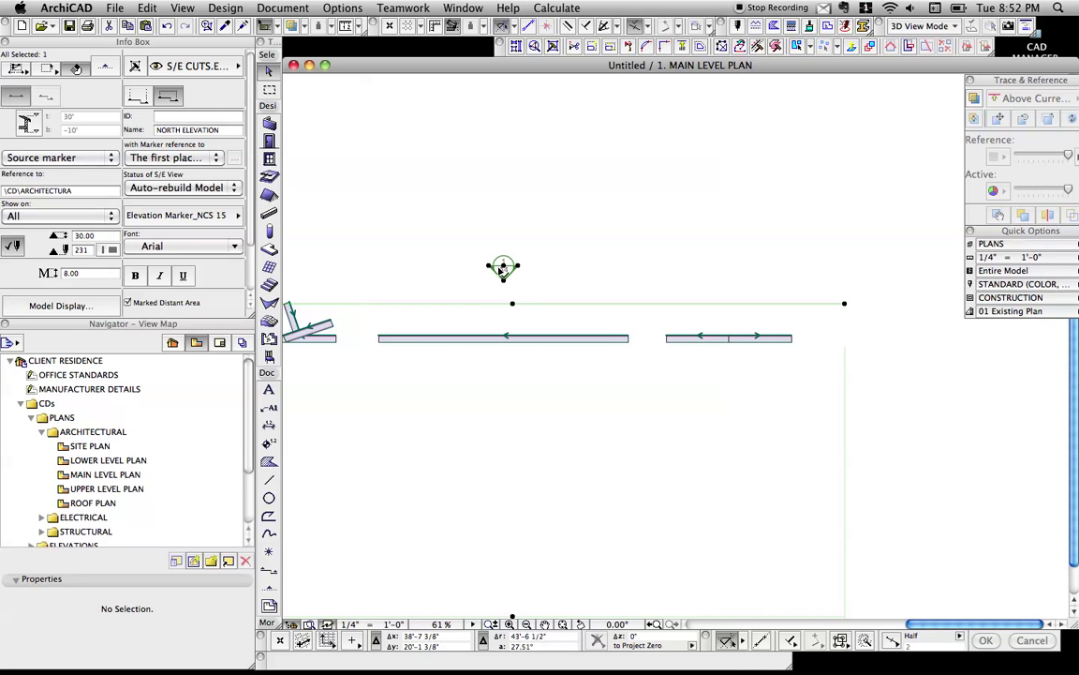
{"action": "right_click", "coordinate": [503, 267]}
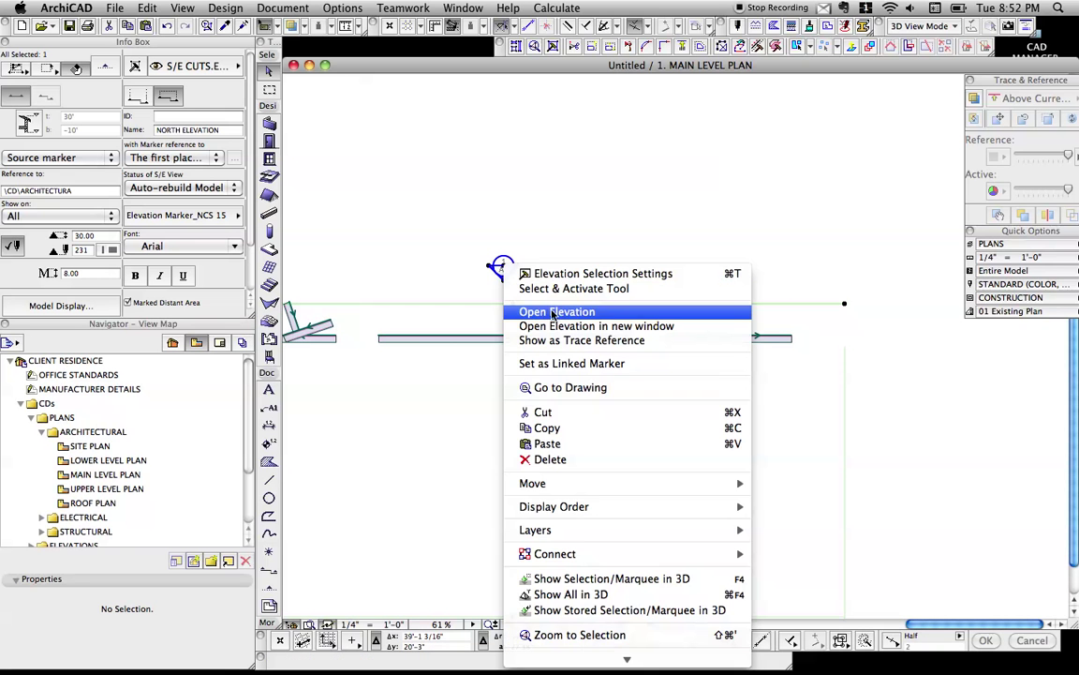
{"action": "left_click", "coordinate": [556, 312]}
{"action": "scroll", "coordinate": [535, 390], "scroll_direction": "down", "scroll_amount": 2}
Step: Compare the siding hatch and reference line settings of the two adjoining short walls in elevation, checking their arrows on the plan
{"action": "left_click", "coordinate": [521, 391]}
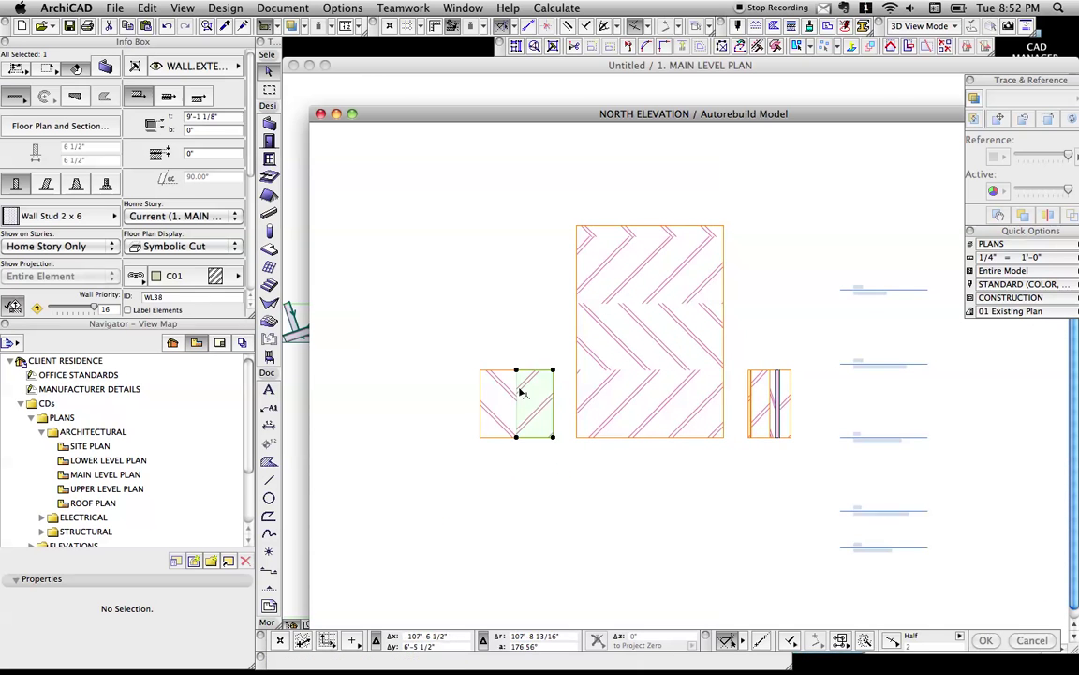
{"action": "left_click", "coordinate": [529, 382]}
{"action": "left_click_drag", "start_coordinate": [585, 119], "coordinate": [645, 445]}
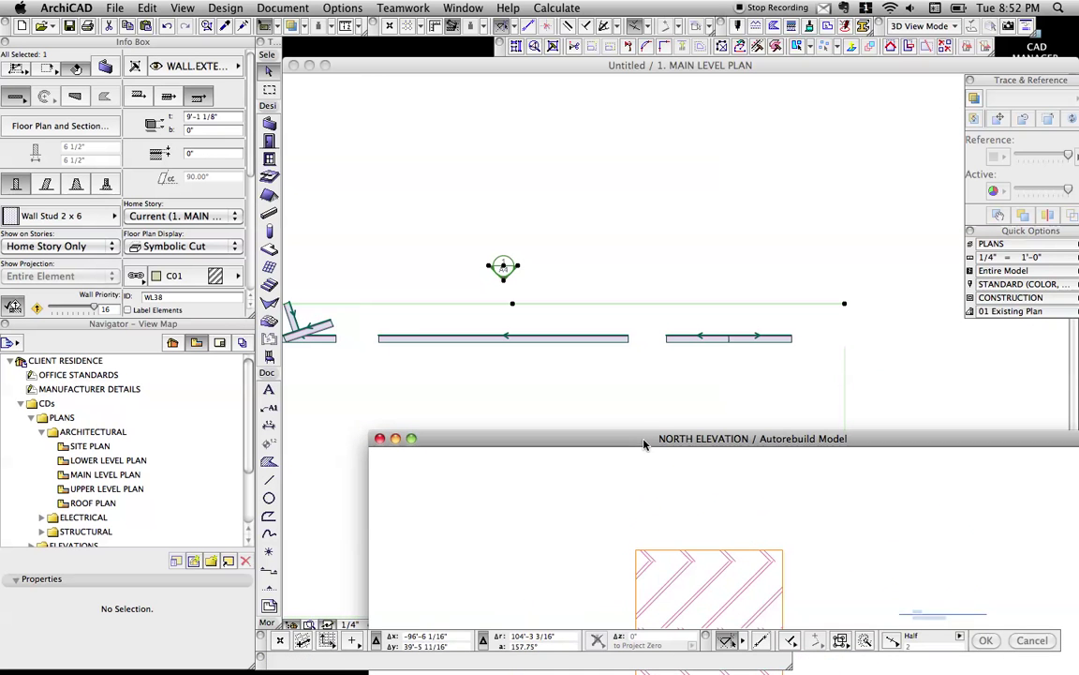
{"action": "left_click_drag", "start_coordinate": [721, 439], "coordinate": [691, 80]}
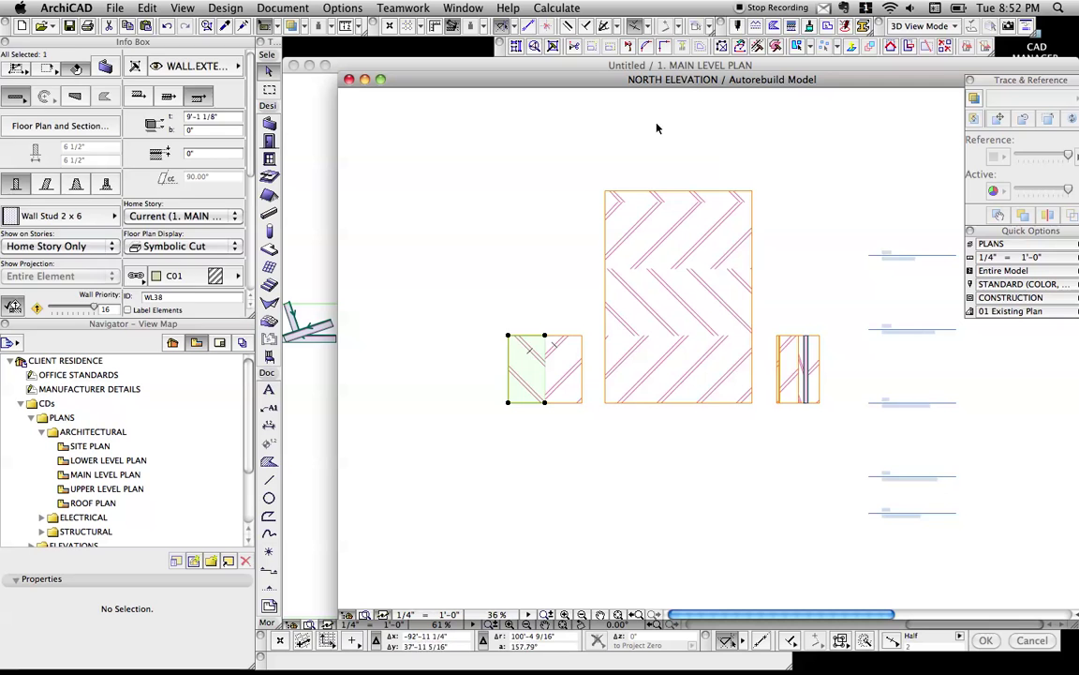
{"action": "scroll", "coordinate": [559, 381], "scroll_direction": "up", "scroll_amount": 5}
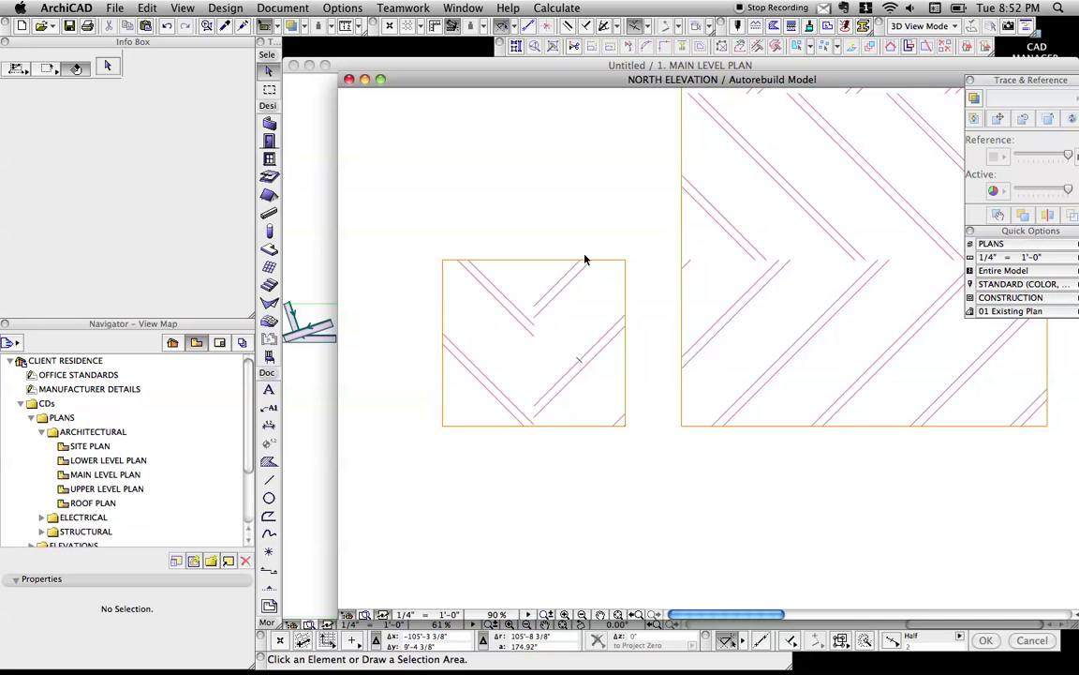
{"action": "left_click", "coordinate": [532, 318]}
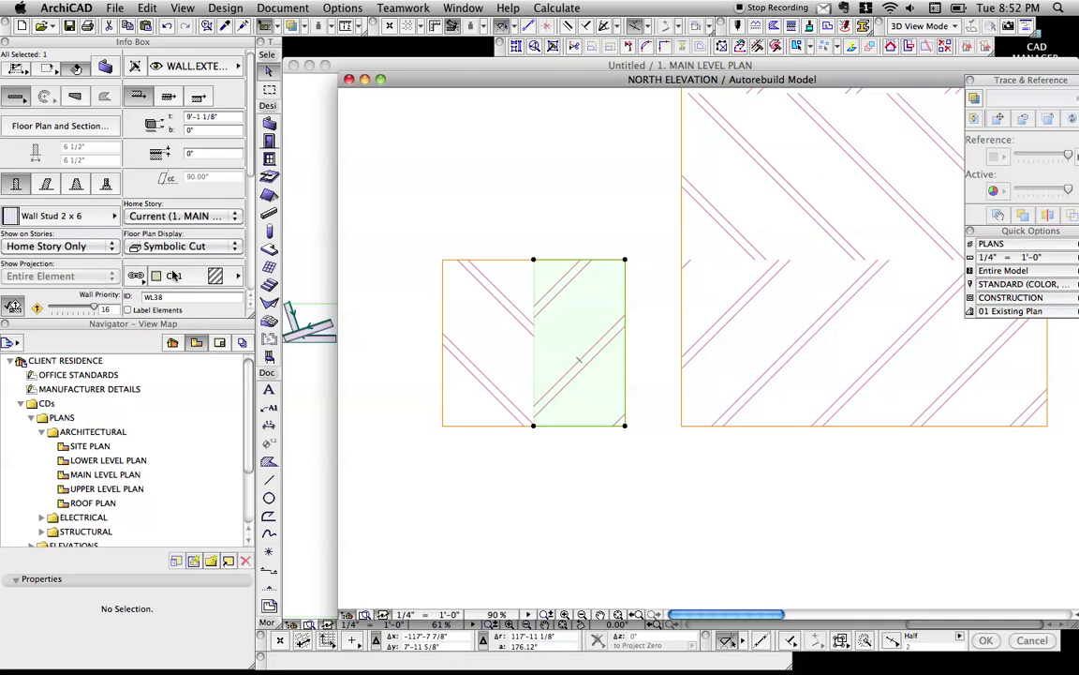
{"action": "left_click", "coordinate": [464, 309]}
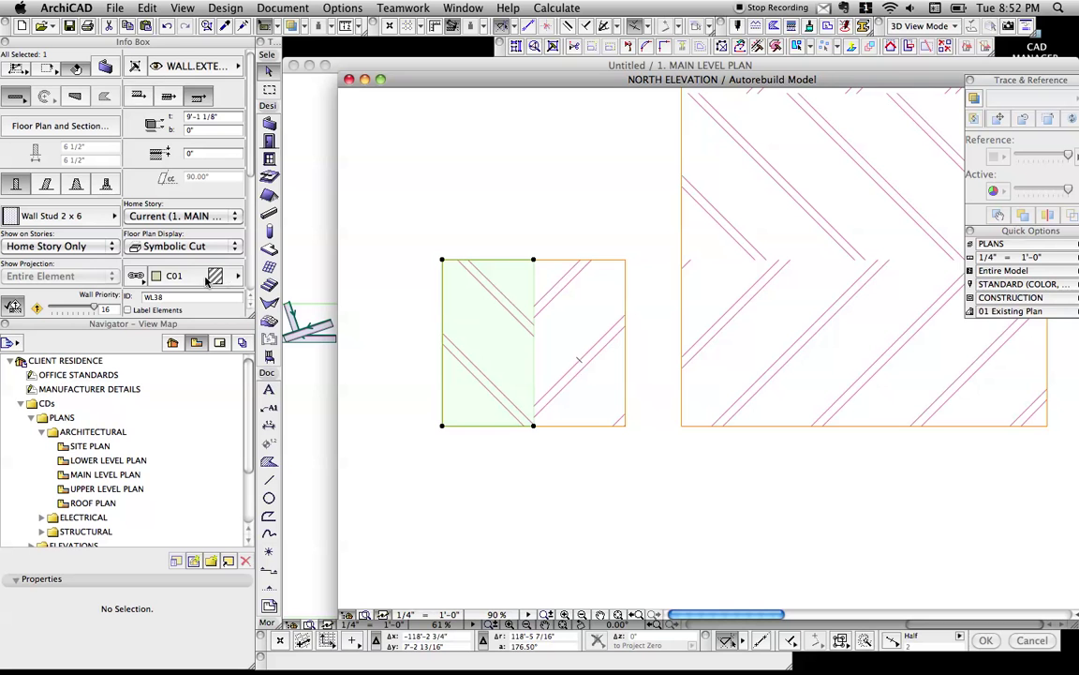
Step: Invert the direction of the right-hand wall of the adjoining pair in the elevation
{"action": "left_click", "coordinate": [570, 313]}
{"action": "scroll", "coordinate": [570, 298], "scroll_direction": "down", "scroll_amount": 5}
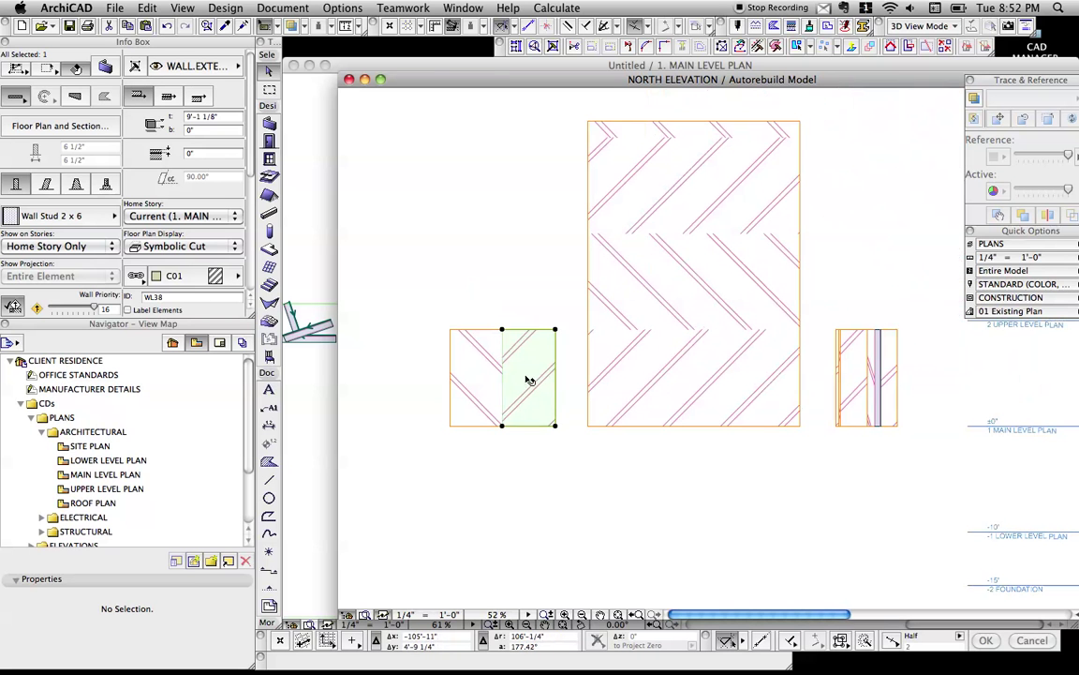
{"action": "left_click", "coordinate": [229, 8]}
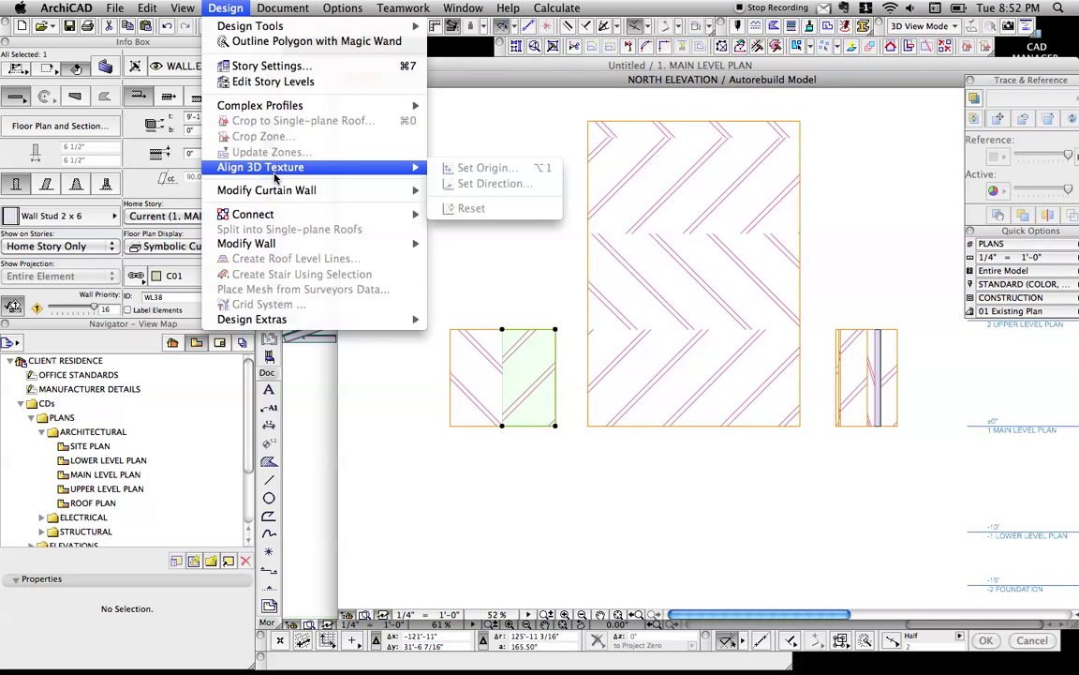
{"action": "mouse_move", "coordinate": [274, 244]}
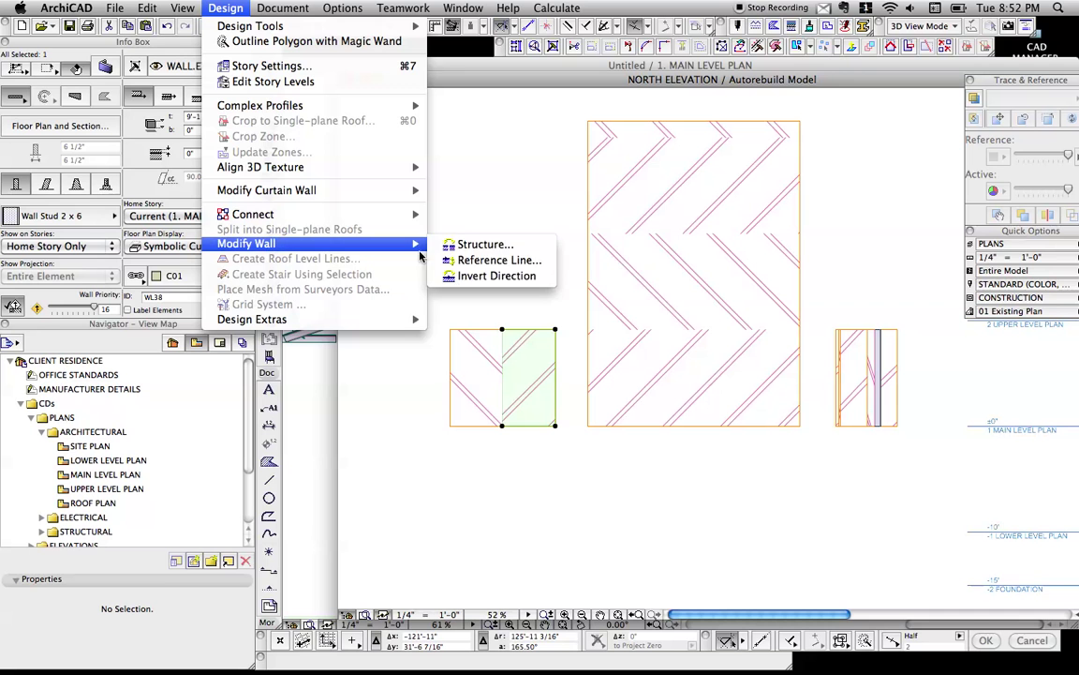
{"action": "left_click", "coordinate": [469, 273]}
{"action": "left_click", "coordinate": [465, 279]}
{"action": "scroll", "coordinate": [528, 402], "scroll_direction": "up", "scroll_amount": 5}
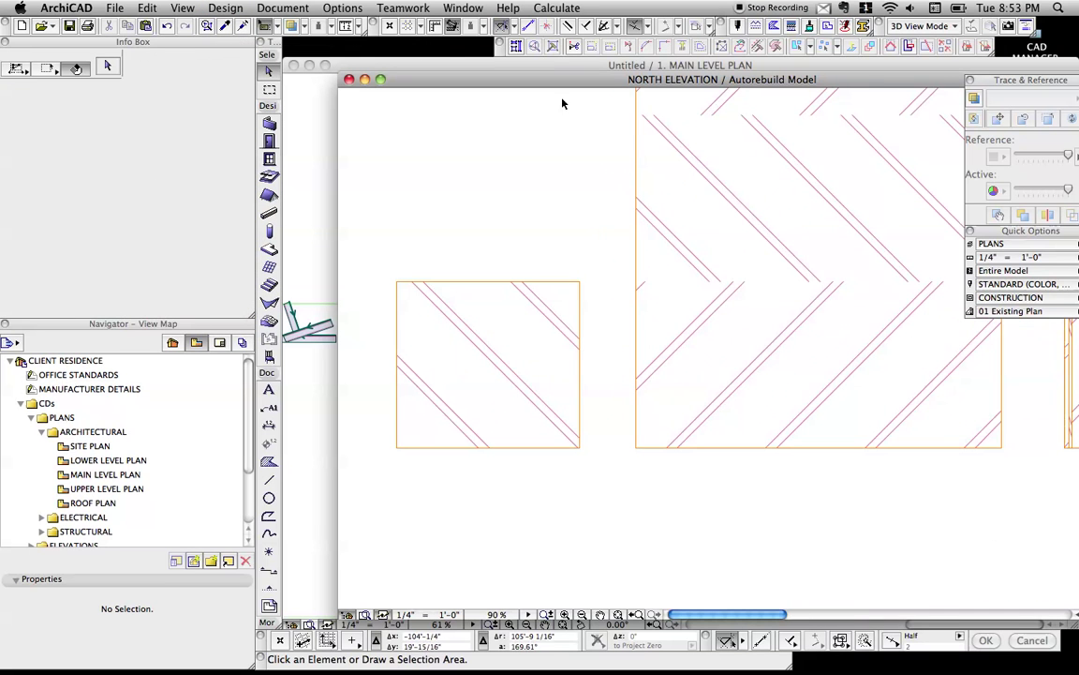
Step: Check the adjoining walls' direction arrows on the floor plan, and return to the North Elevation to inspect their siding hatch
{"action": "left_click", "coordinate": [313, 185]}
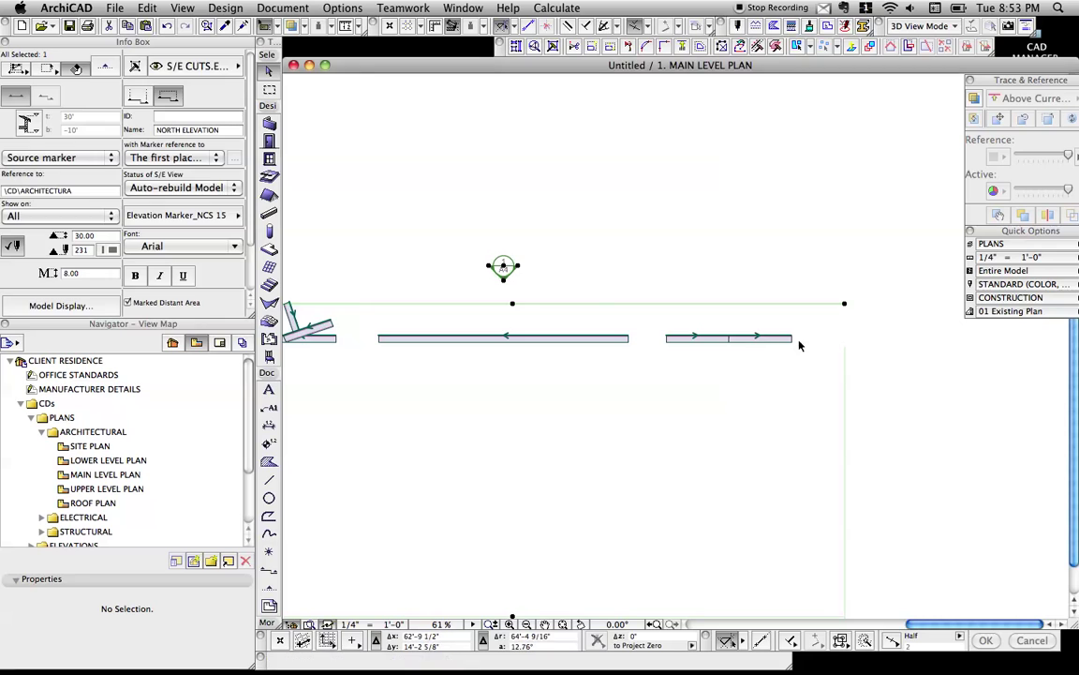
{"action": "scroll", "coordinate": [772, 337], "scroll_direction": "up", "scroll_amount": 8}
{"action": "mouse_move", "coordinate": [2, 672]}
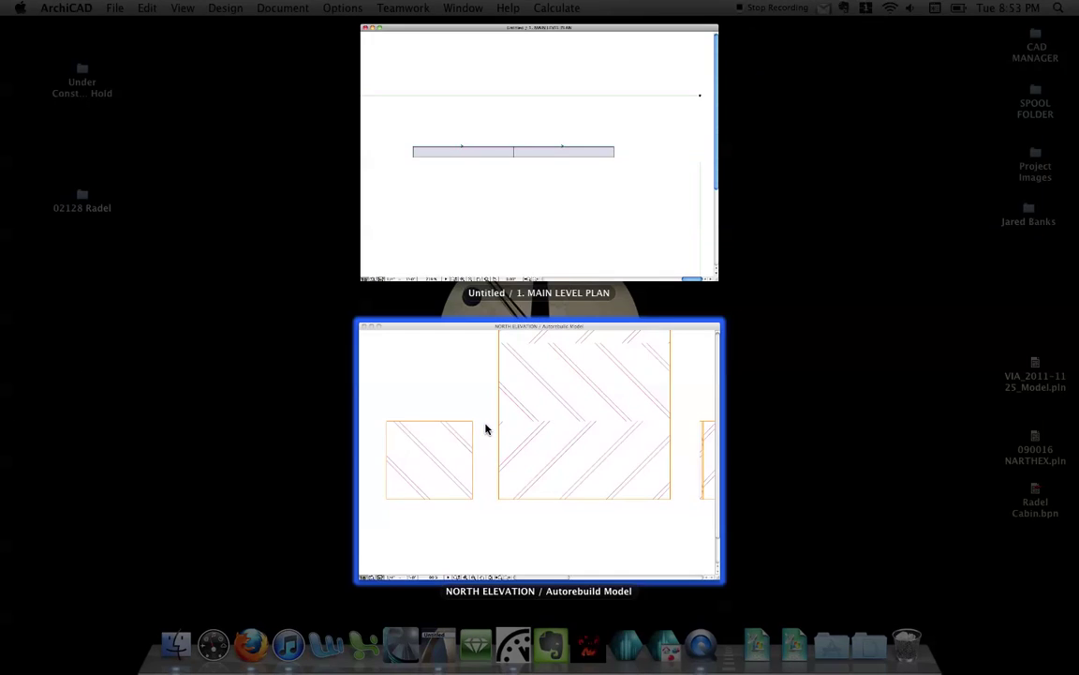
{"action": "left_click", "coordinate": [484, 426]}
{"action": "left_click", "coordinate": [549, 283]}
{"action": "left_click", "coordinate": [465, 312]}
{"action": "scroll", "coordinate": [551, 251], "scroll_direction": "down", "scroll_amount": 3}
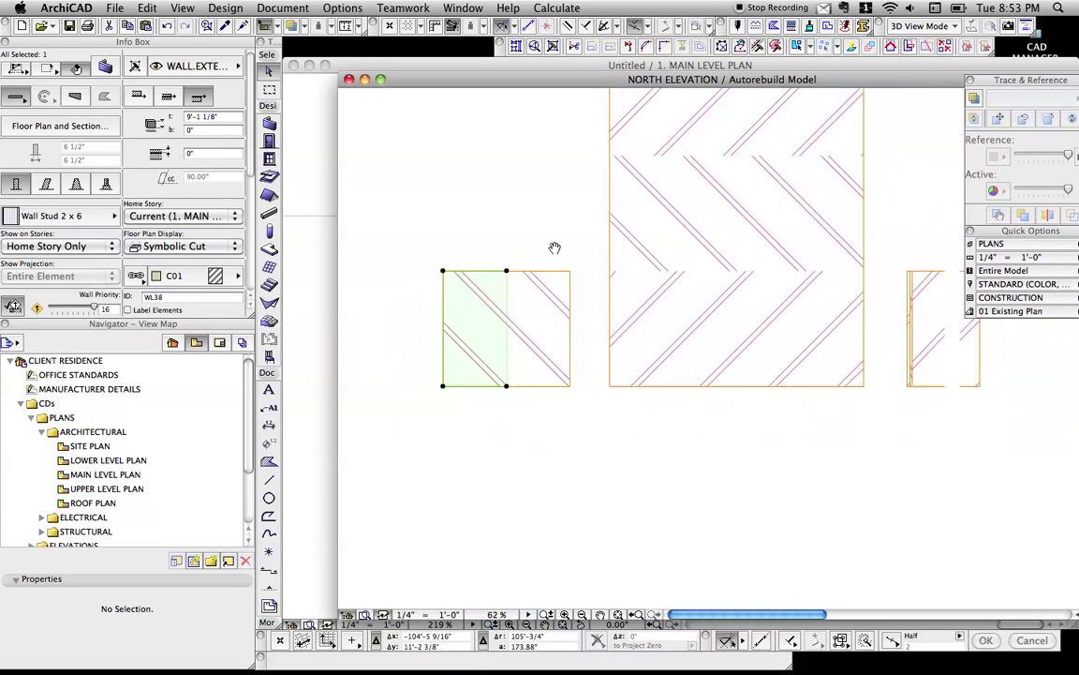
{"action": "left_click", "coordinate": [579, 232]}
Step: Examine the siding hatch directions of the three stacked walls in the elevation, selecting the middle wall alone and all three together
{"action": "scroll", "coordinate": [591, 253], "scroll_direction": "up", "scroll_amount": 3}
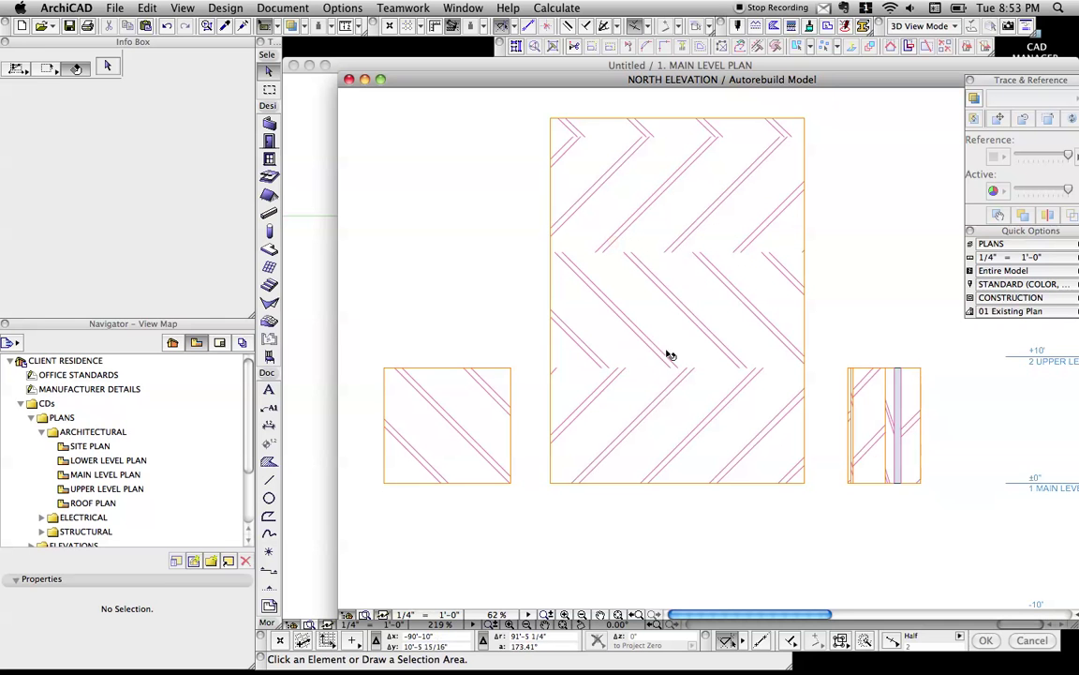
{"action": "scroll", "coordinate": [677, 401], "scroll_direction": "up", "scroll_amount": 2}
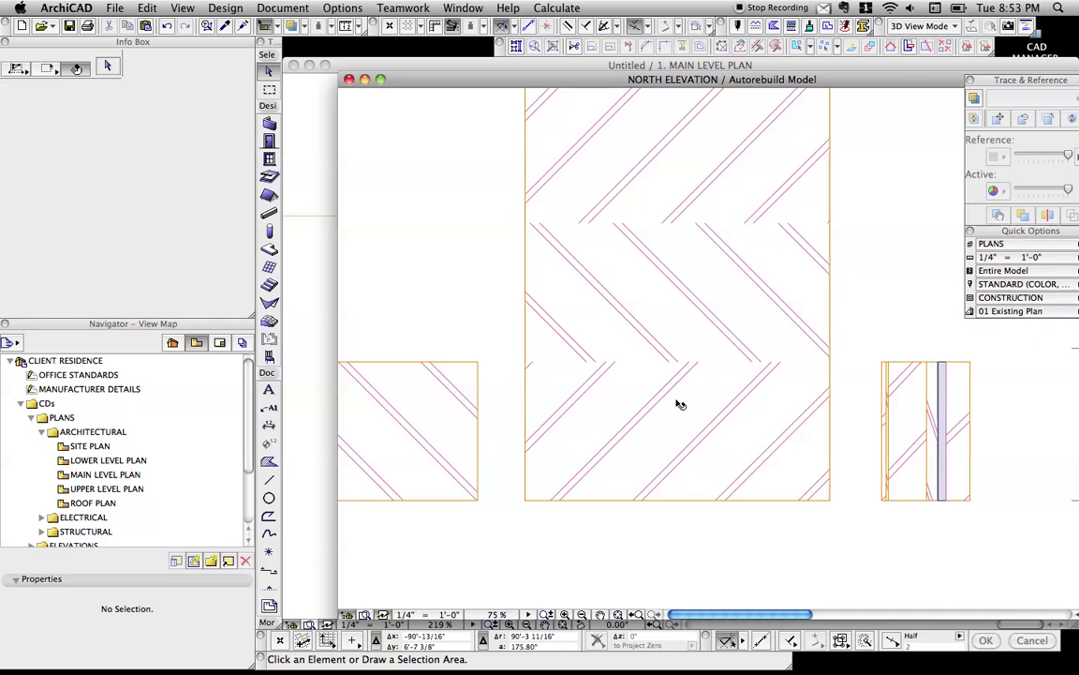
{"action": "left_click", "coordinate": [643, 361]}
{"action": "scroll", "coordinate": [643, 365], "scroll_direction": "down", "scroll_amount": 3}
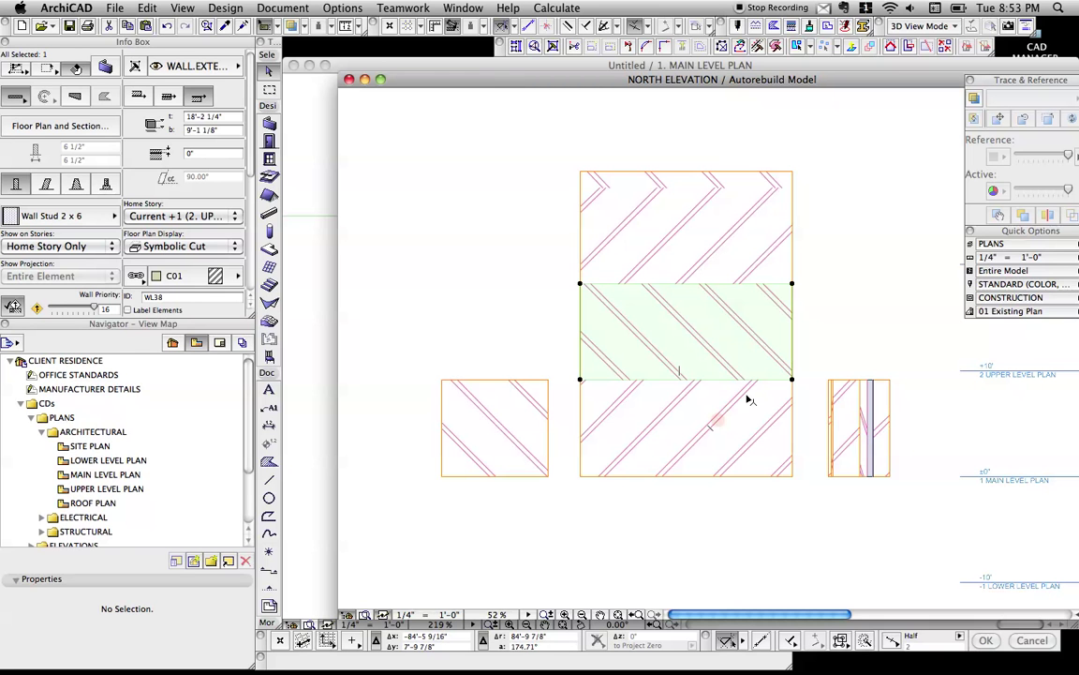
{"action": "mouse_move", "coordinate": [750, 400]}
{"action": "key", "text": "Escape"}
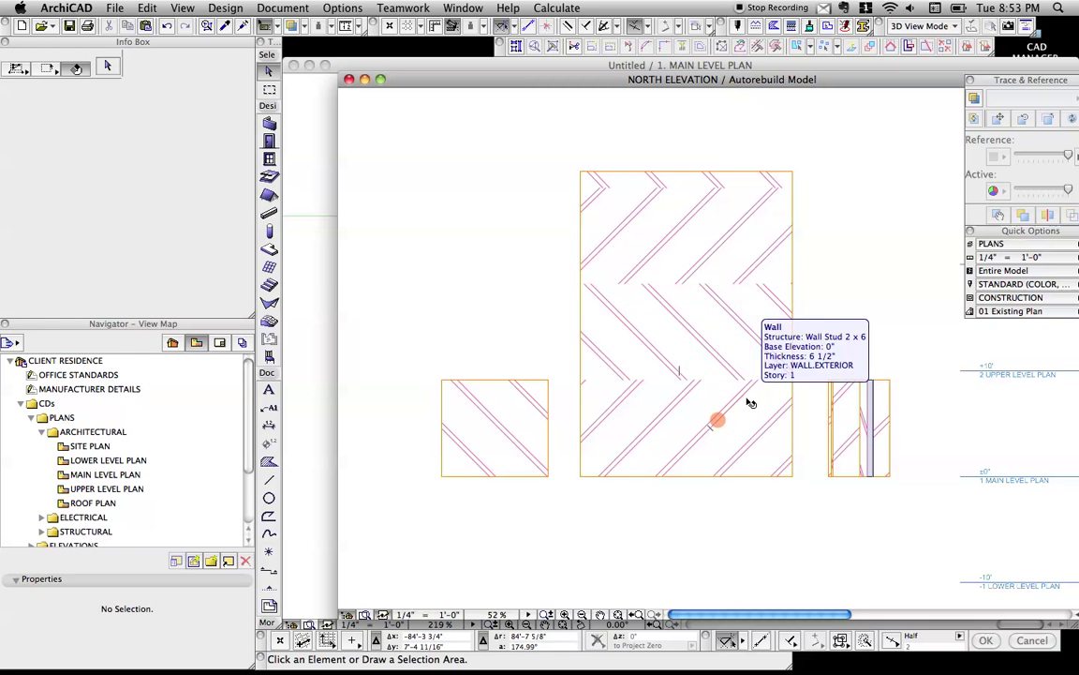
{"action": "scroll", "coordinate": [741, 392], "scroll_direction": "up", "scroll_amount": 2}
{"action": "scroll", "coordinate": [703, 375], "scroll_direction": "down", "scroll_amount": 4}
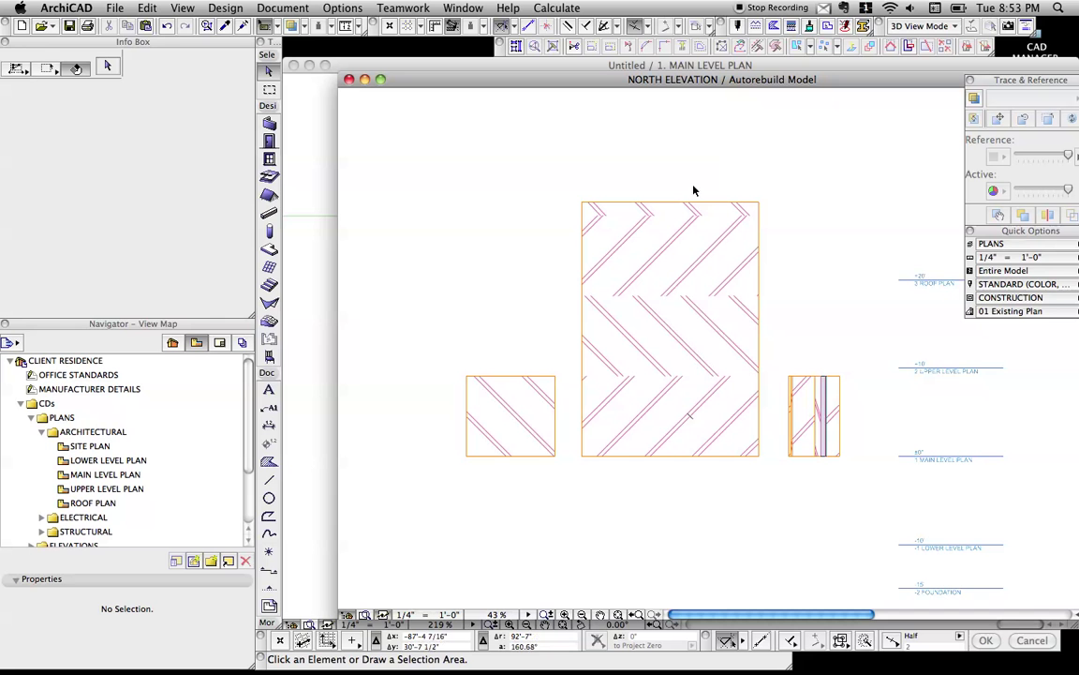
{"action": "left_click", "coordinate": [686, 414]}
{"action": "left_click", "coordinate": [656, 337], "text": "shift"}
{"action": "left_click", "coordinate": [681, 216], "text": "shift"}
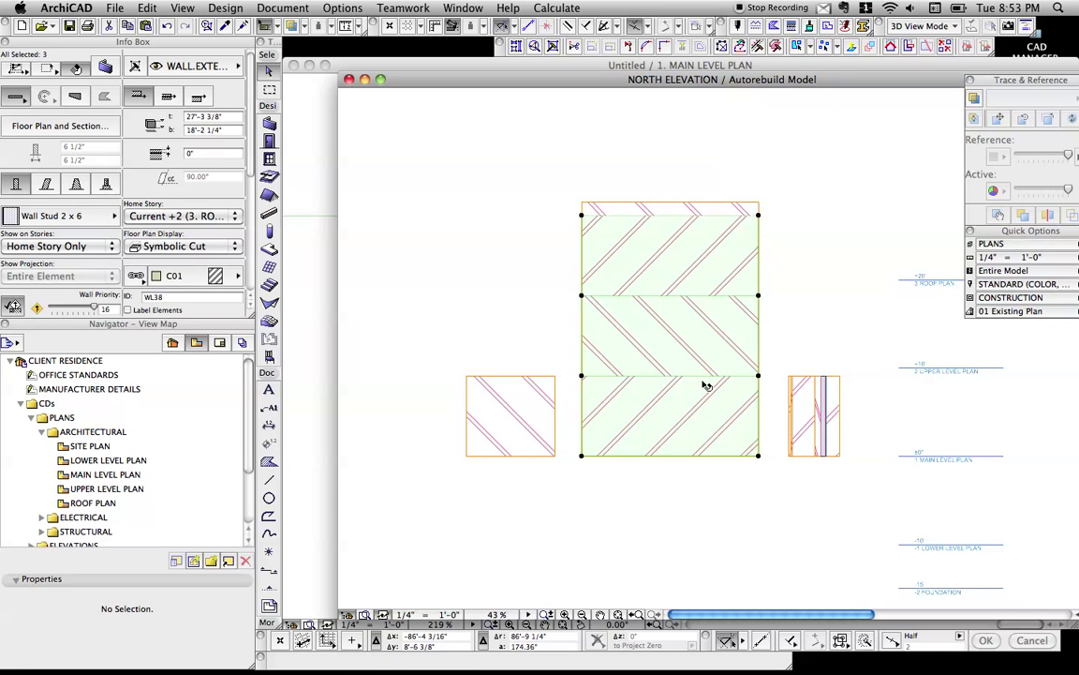
{"action": "scroll", "coordinate": [707, 384], "scroll_direction": "up", "scroll_amount": 2}
{"action": "key", "text": "Escape"}
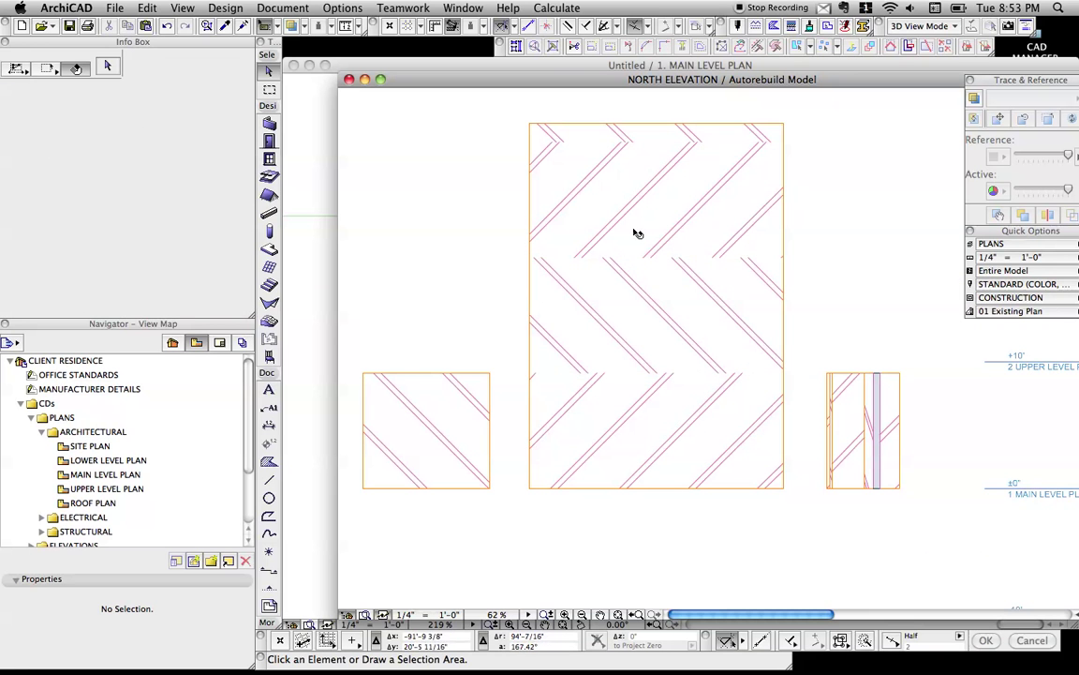
Step: Invert the direction of the middle wall in the three-story stack
{"action": "left_click", "coordinate": [680, 346]}
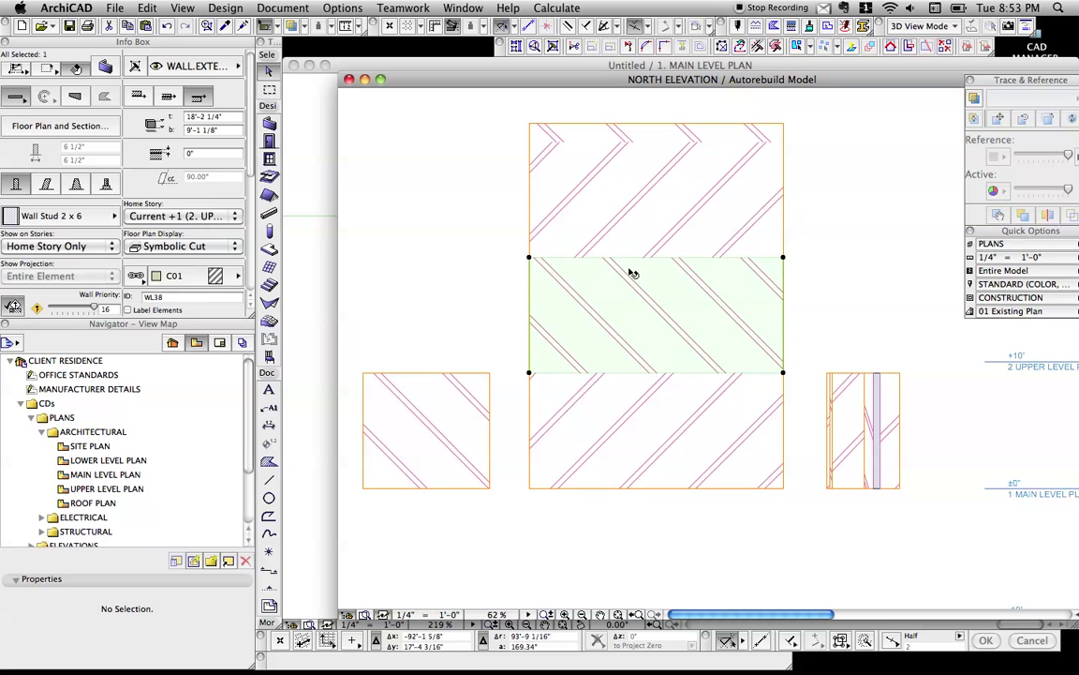
{"action": "left_click", "coordinate": [227, 9]}
{"action": "mouse_move", "coordinate": [262, 239]}
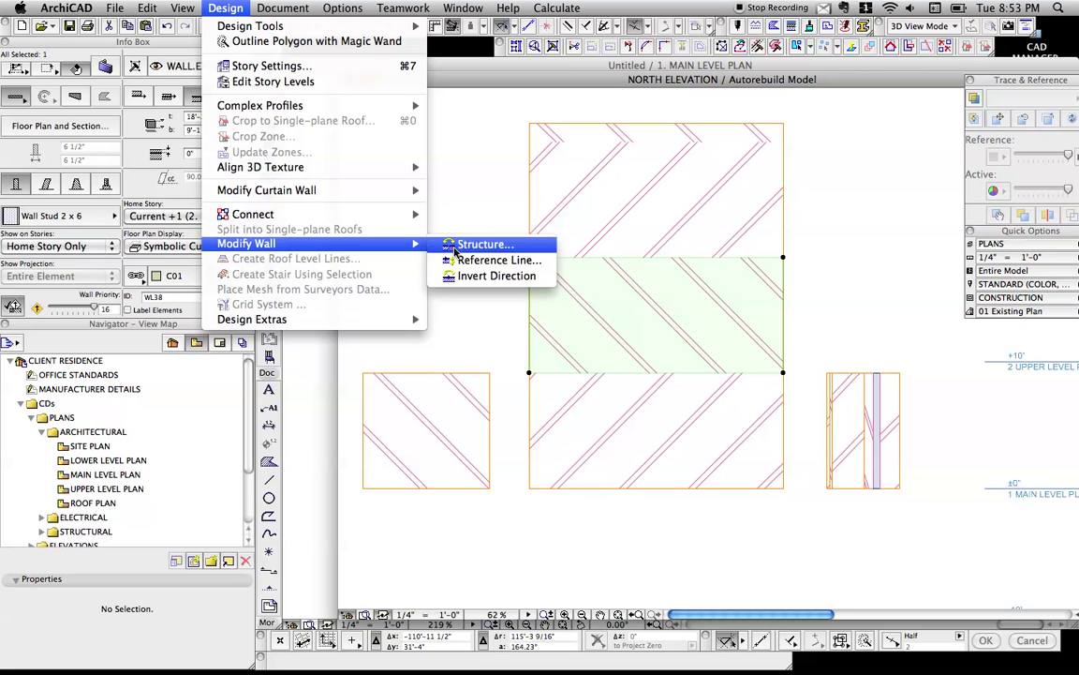
{"action": "left_click", "coordinate": [489, 275]}
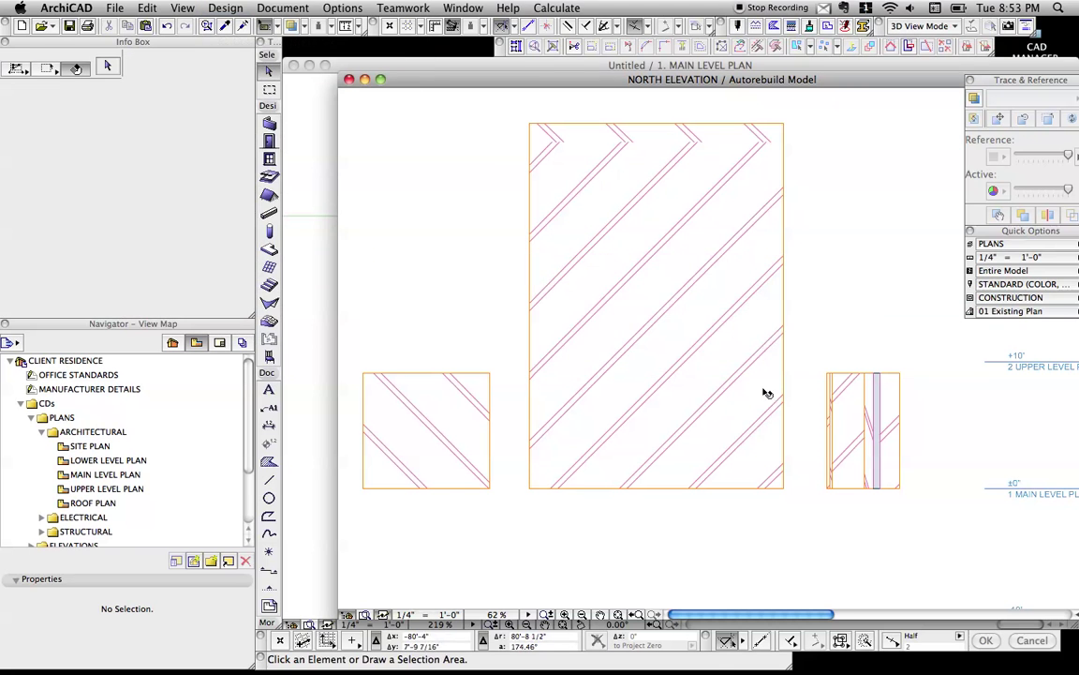
Step: Try to invert the direction of the slab above the three stacked walls in the North Elevation
{"action": "scroll", "coordinate": [693, 132], "scroll_direction": "up", "scroll_amount": 1}
{"action": "left_click", "coordinate": [658, 142]}
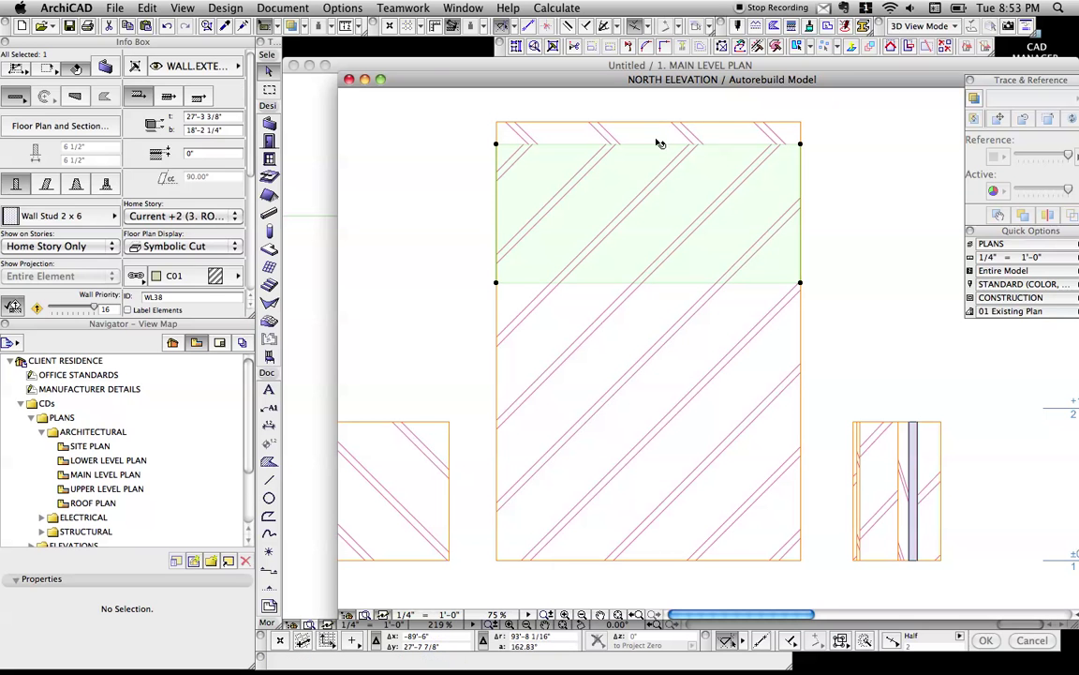
{"action": "left_click", "coordinate": [659, 145]}
{"action": "left_click", "coordinate": [230, 8]}
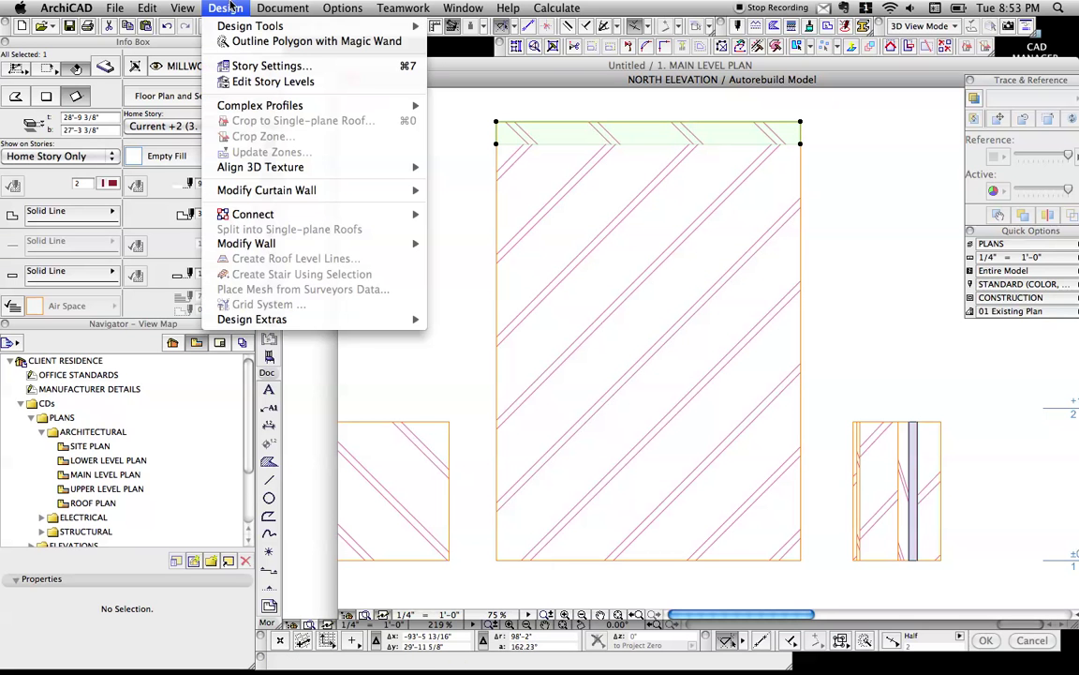
{"action": "mouse_move", "coordinate": [282, 243]}
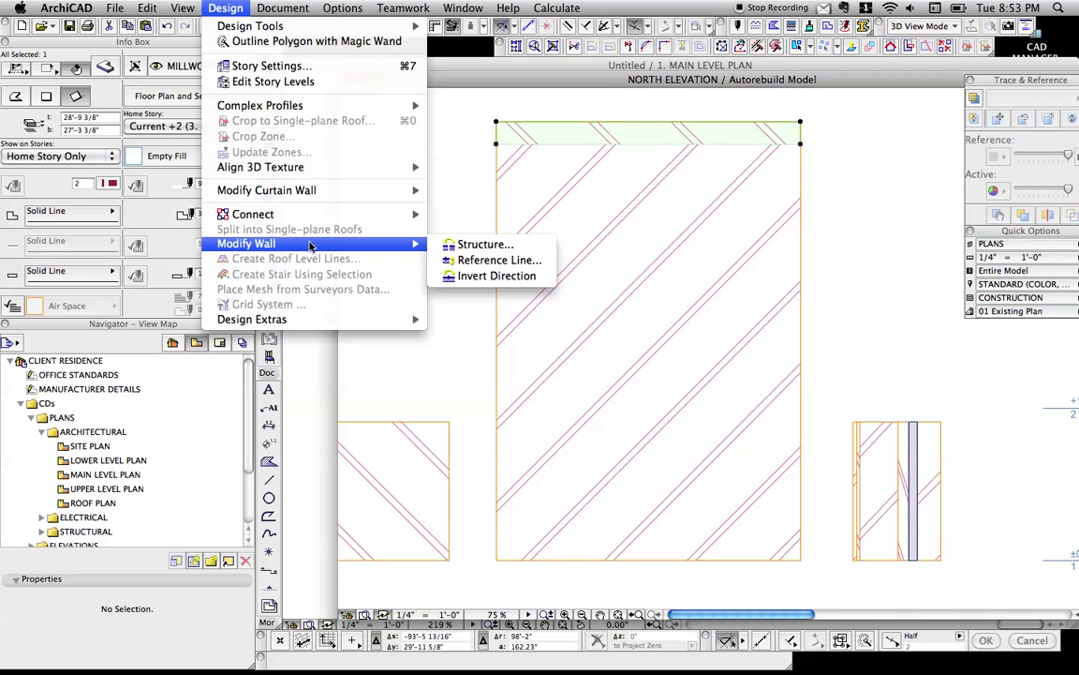
{"action": "left_click", "coordinate": [518, 276]}
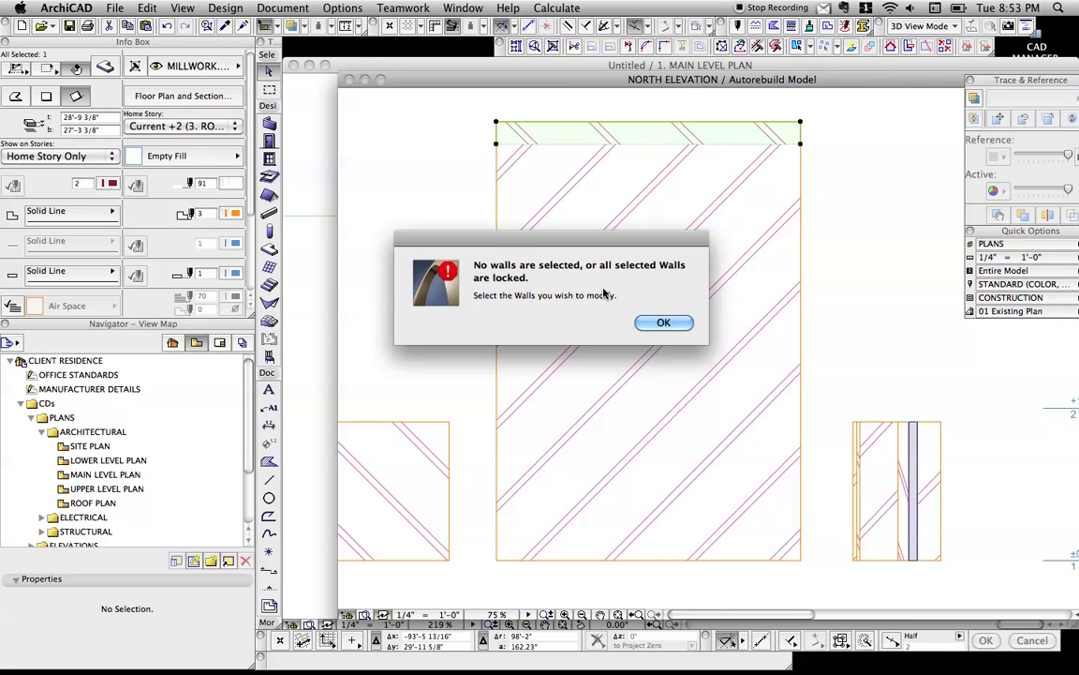
{"action": "left_click", "coordinate": [662, 323]}
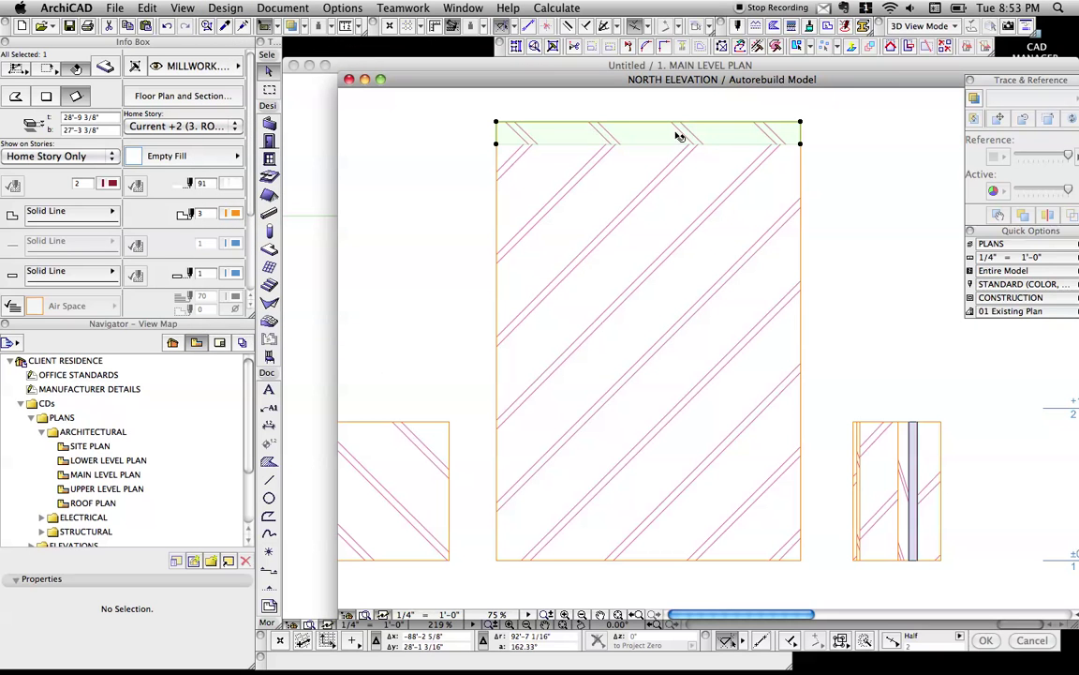
Step: Invert the direction of all three stacked walls together in the elevation, and undo the inversion
{"action": "left_click", "coordinate": [653, 183]}
{"action": "left_click", "coordinate": [683, 317]}
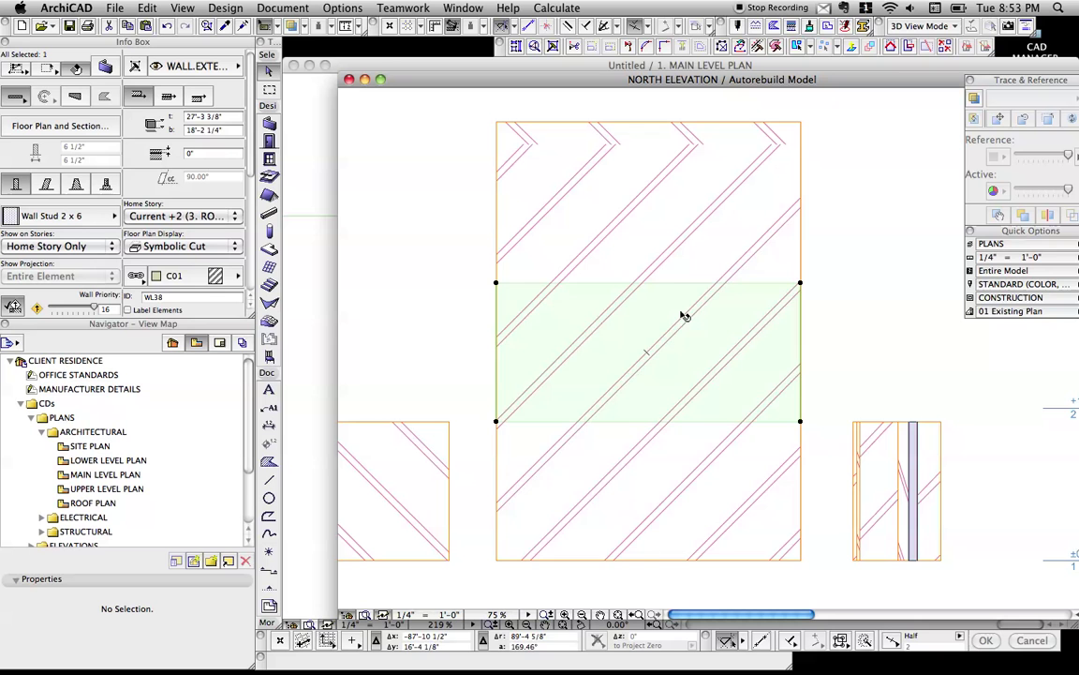
{"action": "left_click", "coordinate": [686, 456]}
{"action": "left_click", "coordinate": [680, 365], "text": "shift"}
{"action": "left_click", "coordinate": [671, 232], "text": "shift"}
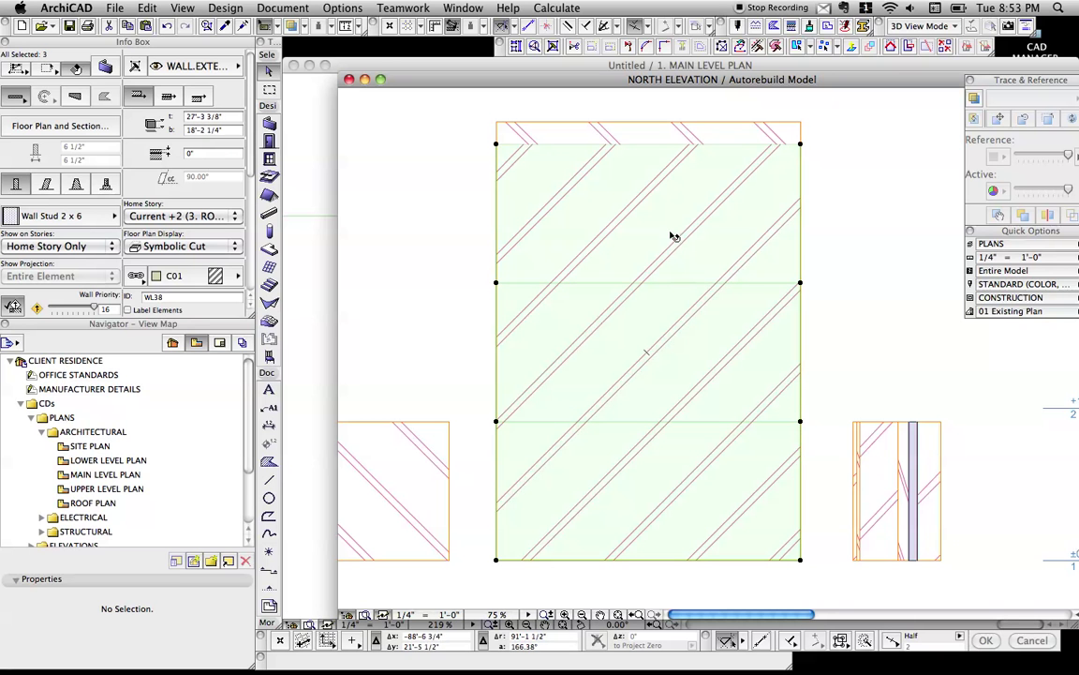
{"action": "left_click", "coordinate": [669, 137]}
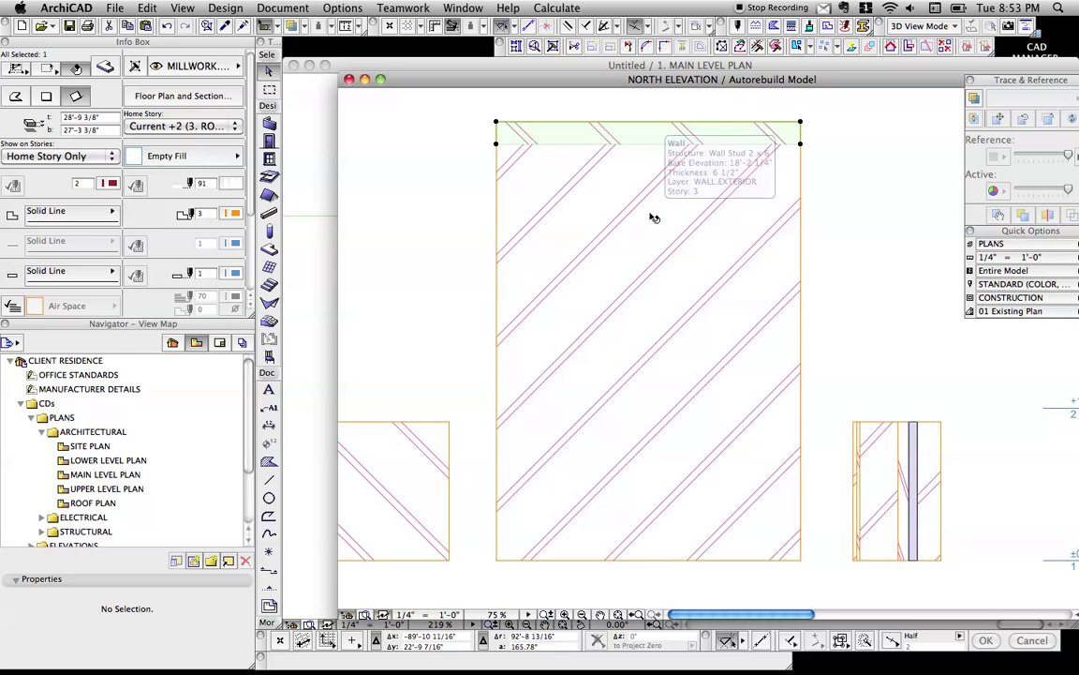
{"action": "left_click", "coordinate": [654, 217]}
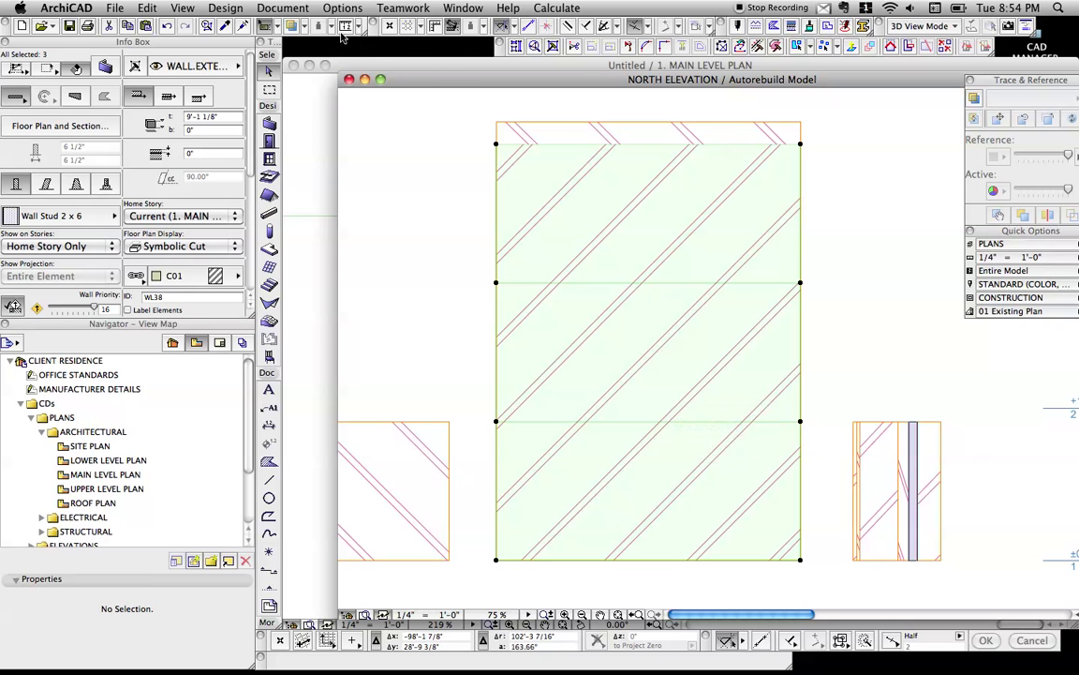
{"action": "left_click", "coordinate": [228, 8]}
{"action": "mouse_move", "coordinate": [281, 243]}
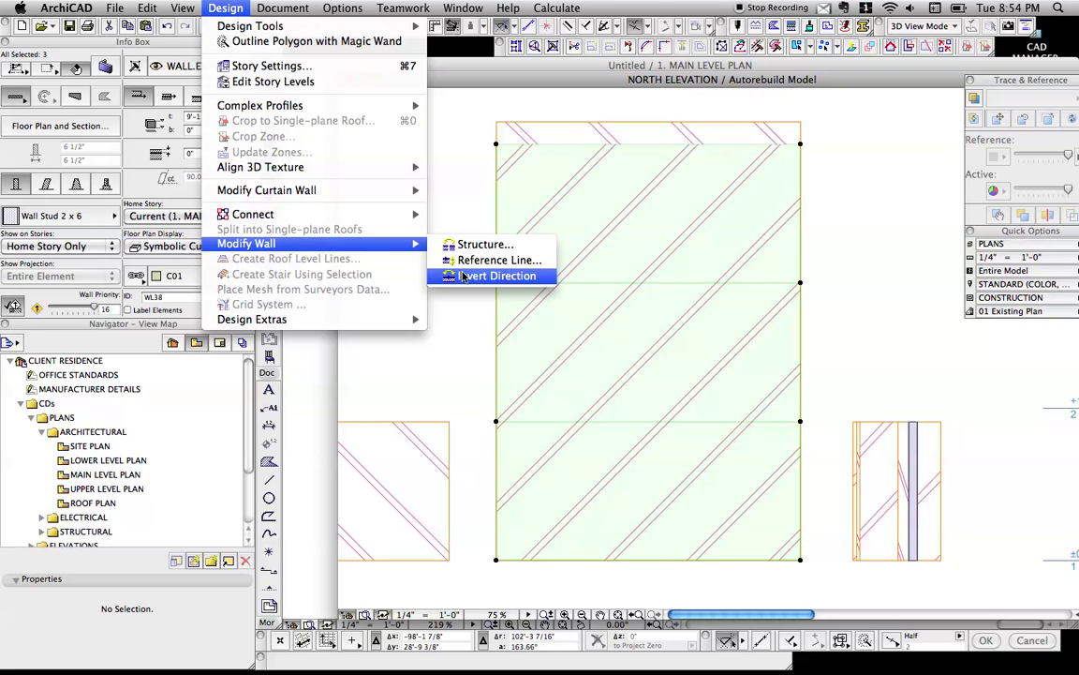
{"action": "left_click", "coordinate": [492, 277]}
{"action": "key", "text": "Escape"}
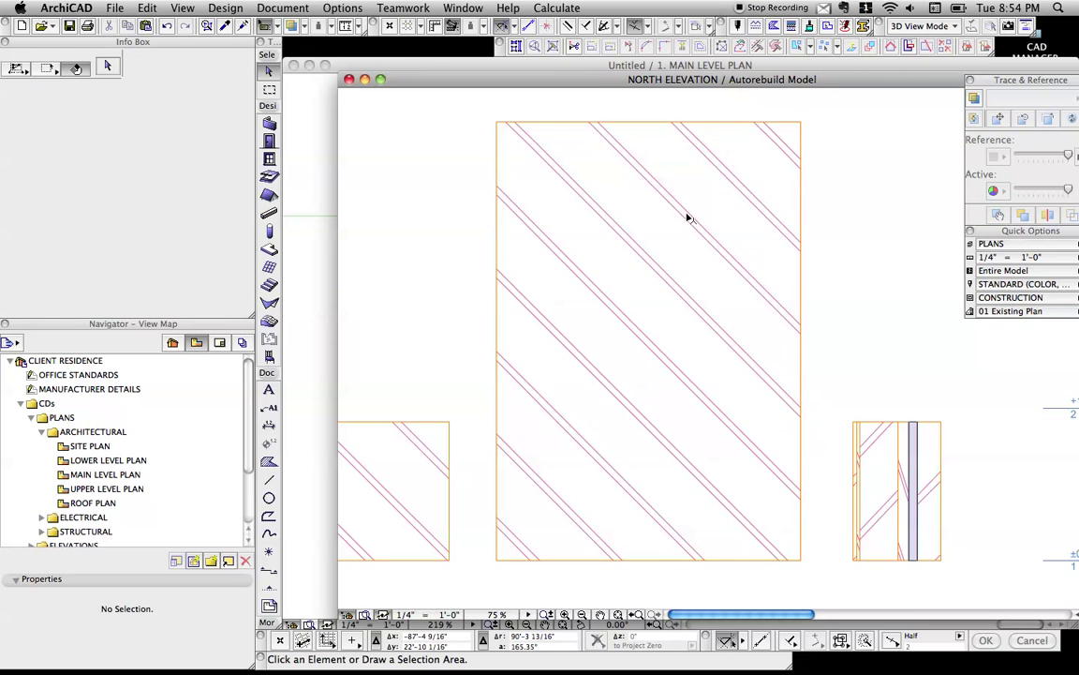
{"action": "key", "text": "super+z"}
Step: On the Roof Plan story, mirror the slab about the axis through the midpoints of its two long edges
{"action": "left_click", "coordinate": [311, 290]}
{"action": "scroll", "coordinate": [682, 271], "scroll_direction": "down", "scroll_amount": 4}
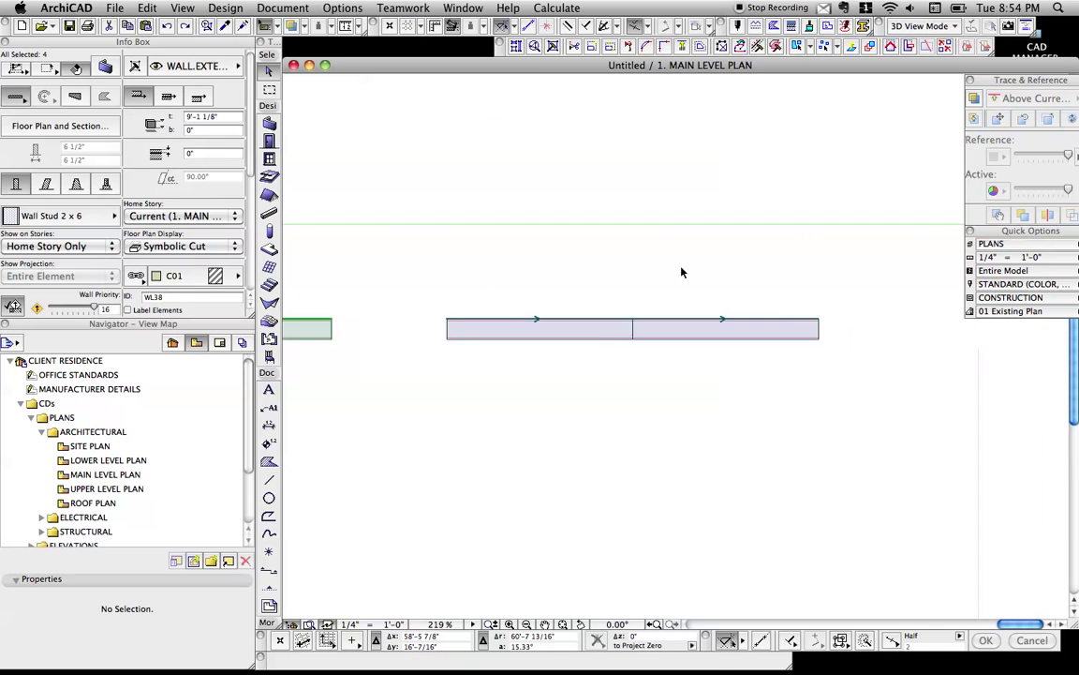
{"action": "key", "text": "super+Up"}
{"action": "key", "text": "super+Up"}
{"action": "scroll", "coordinate": [530, 286], "scroll_direction": "down", "scroll_amount": 2}
{"action": "middle_click_drag", "start_coordinate": [532, 287], "coordinate": [643, 282]}
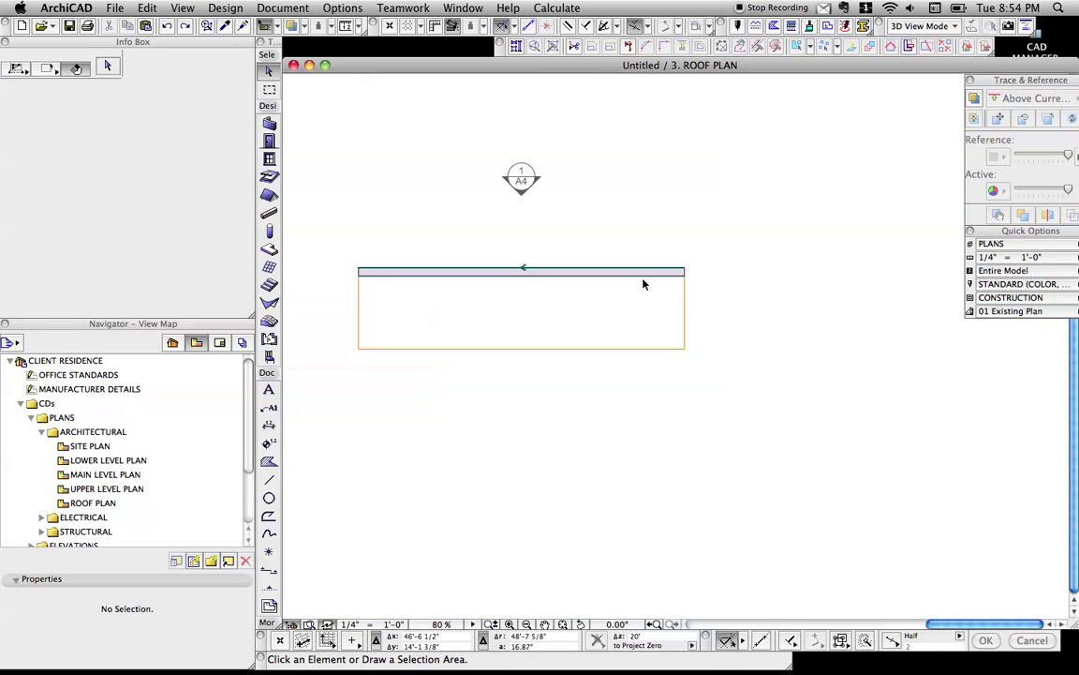
{"action": "left_click", "coordinate": [545, 313]}
{"action": "key", "text": "super+m"}
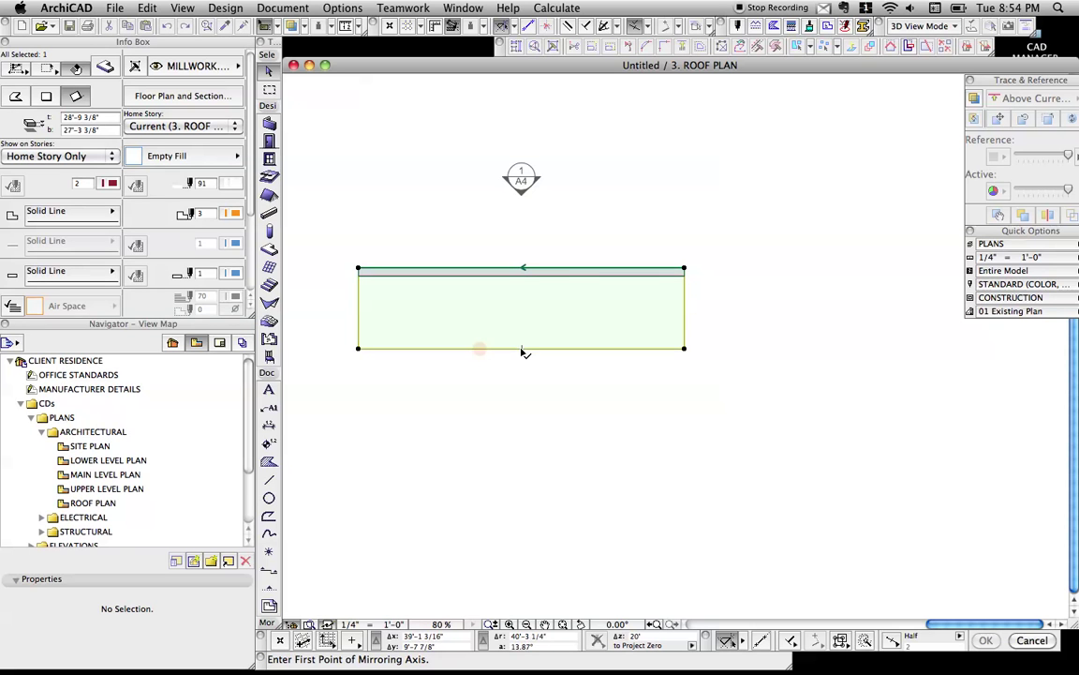
{"action": "left_click", "coordinate": [523, 350]}
{"action": "left_click", "coordinate": [525, 268]}
Step: Open the North Elevation from its marker and inspect the hatch of the mirrored slab against the top wall
{"action": "left_click", "coordinate": [522, 178]}
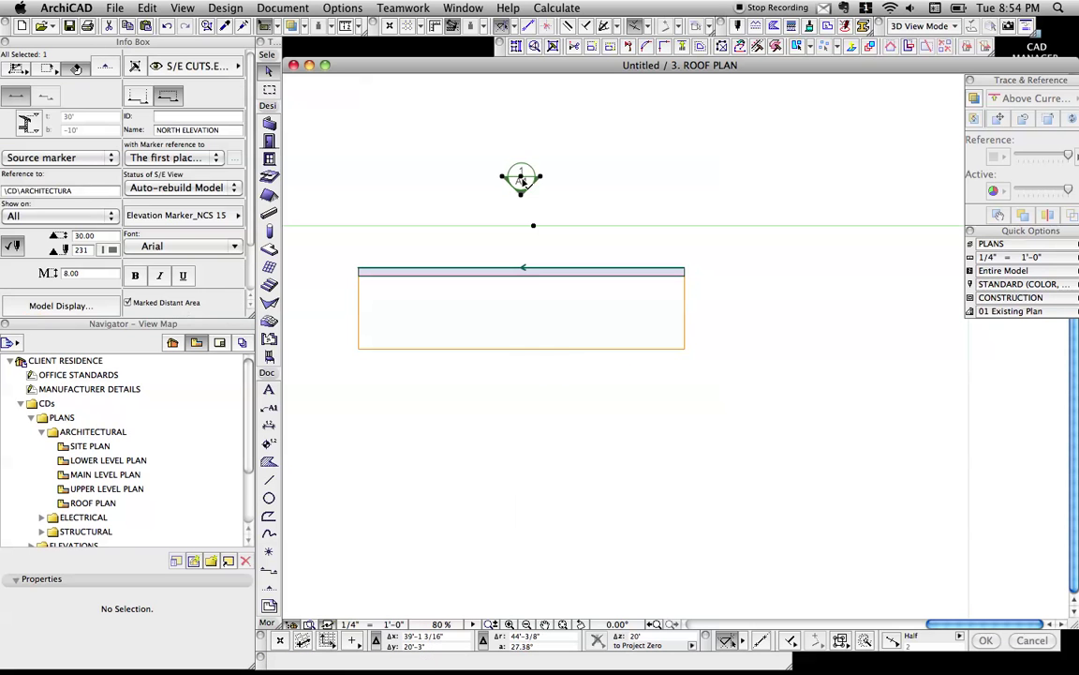
{"action": "right_click", "coordinate": [522, 181]}
{"action": "left_click", "coordinate": [553, 220]}
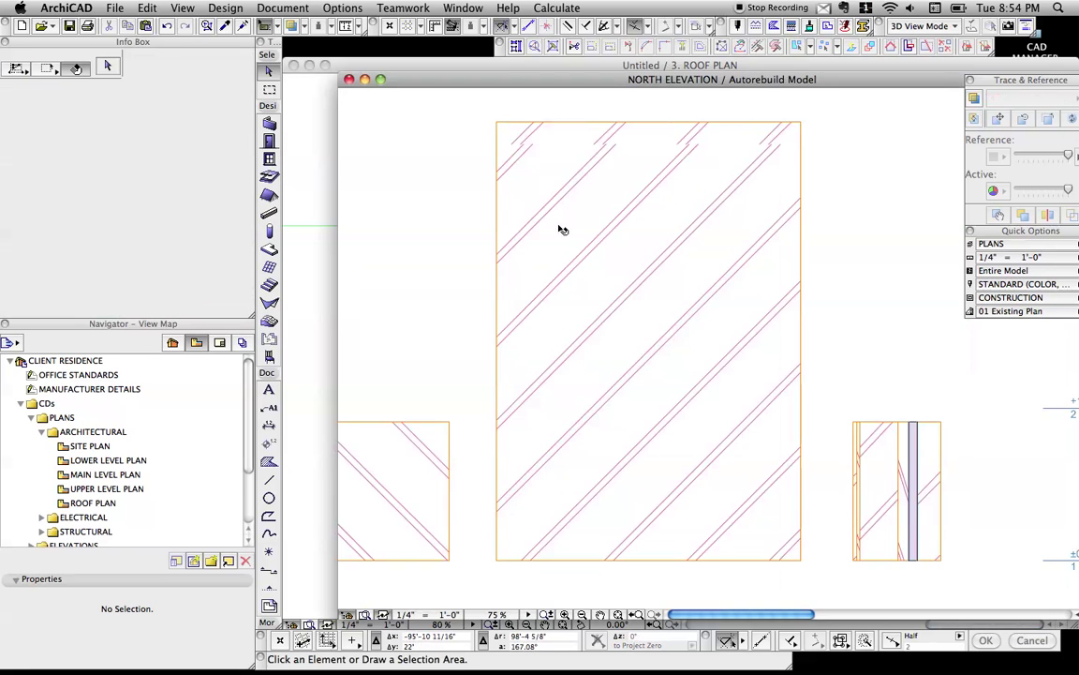
{"action": "left_click", "coordinate": [605, 197]}
{"action": "left_click", "coordinate": [599, 140]}
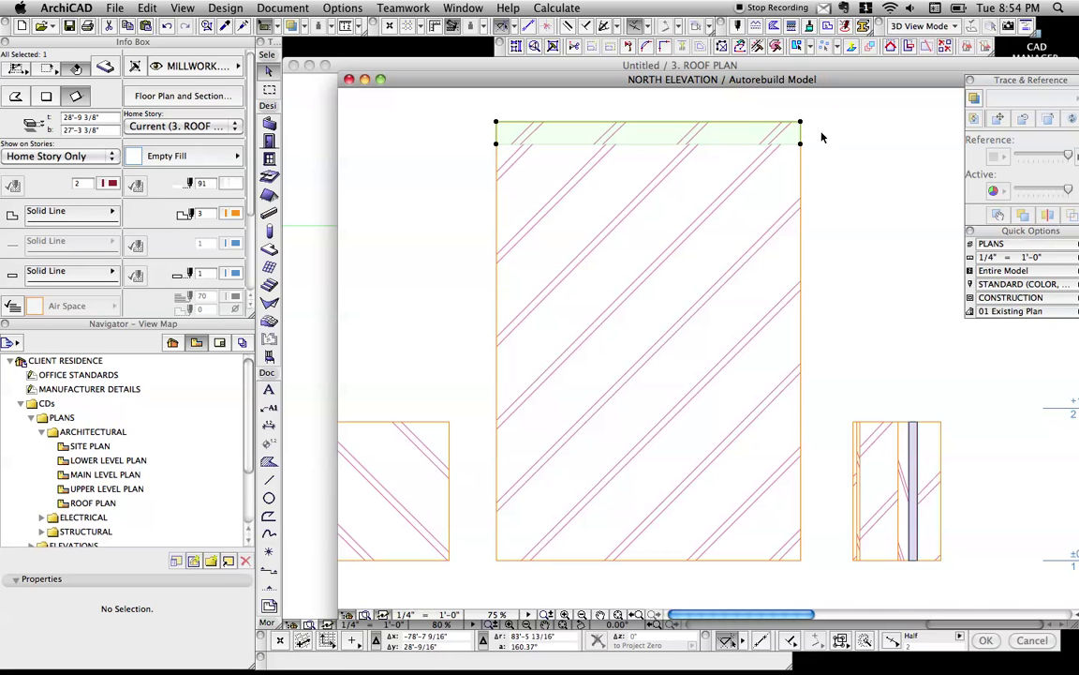
Step: Undo the slab's mirroring and return to the North Elevation
{"action": "key", "text": "Escape"}
{"action": "key", "text": "F2"}
{"action": "key", "text": "Escape"}
{"action": "key", "text": "F10"}
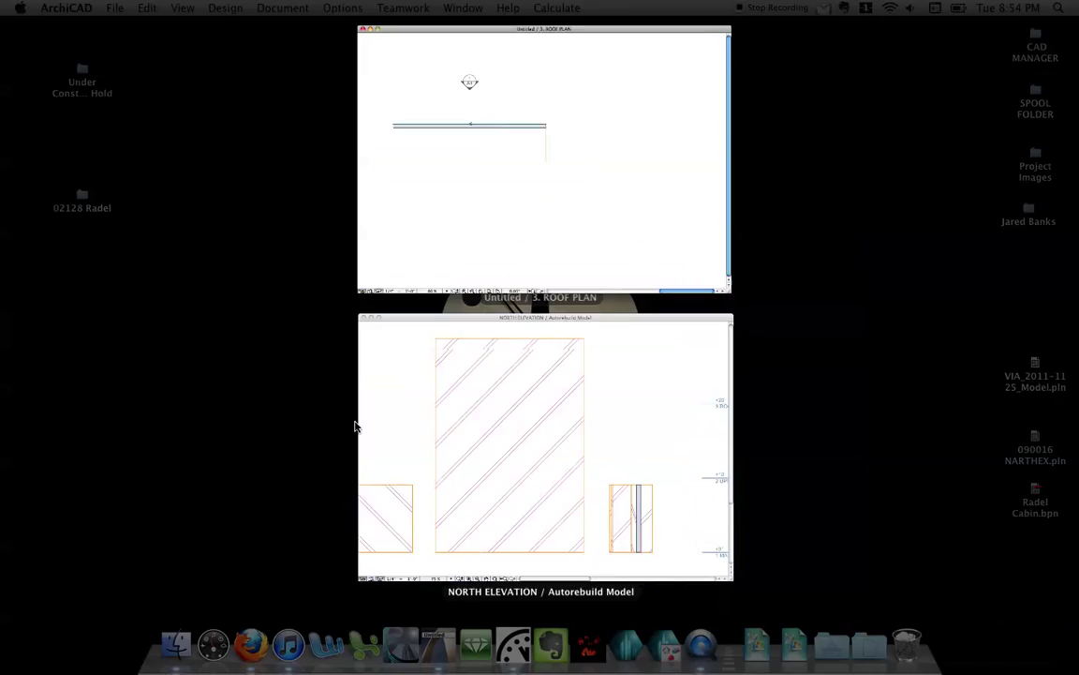
{"action": "left_click", "coordinate": [511, 409]}
Step: Invert the direction of all three stacked walls together in the North Elevation
{"action": "left_click", "coordinate": [649, 190]}
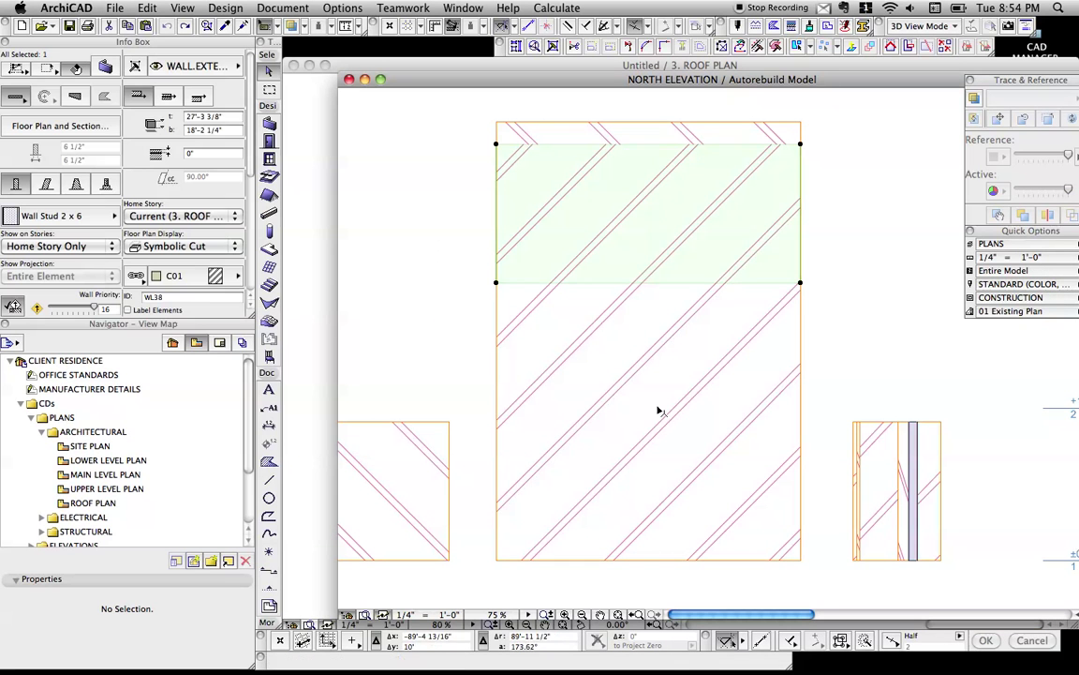
{"action": "left_click", "coordinate": [656, 489], "text": "shift"}
{"action": "left_click", "coordinate": [655, 398], "text": "shift"}
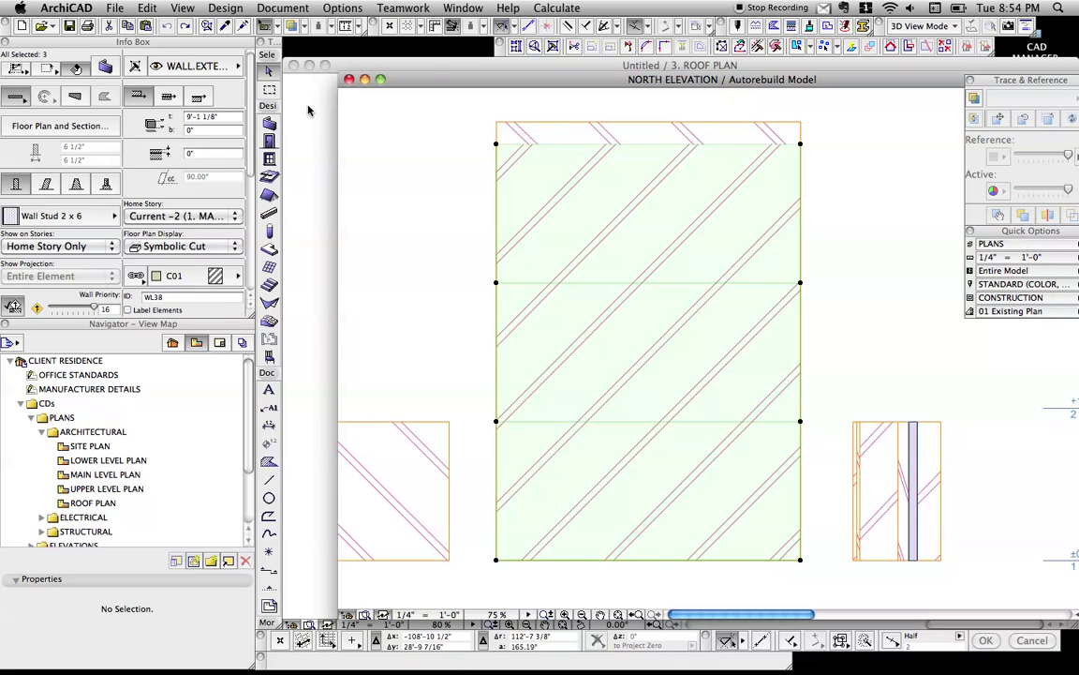
{"action": "left_click", "coordinate": [225, 7]}
{"action": "mouse_move", "coordinate": [296, 193]}
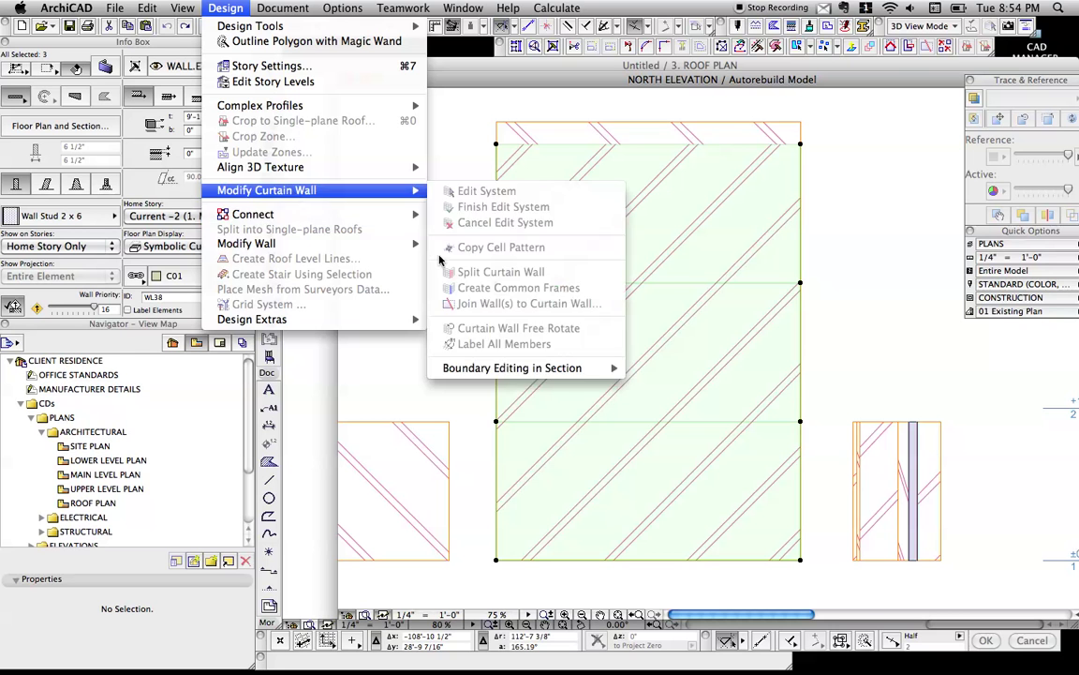
{"action": "mouse_move", "coordinate": [403, 244]}
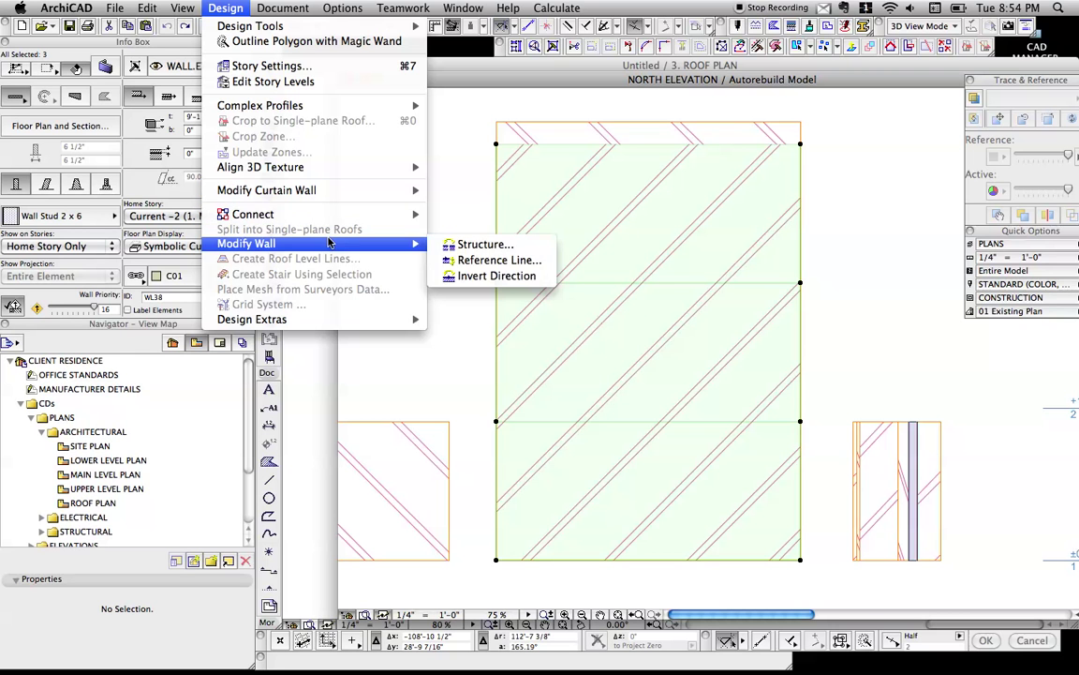
{"action": "left_click", "coordinate": [461, 273]}
{"action": "left_click", "coordinate": [463, 271]}
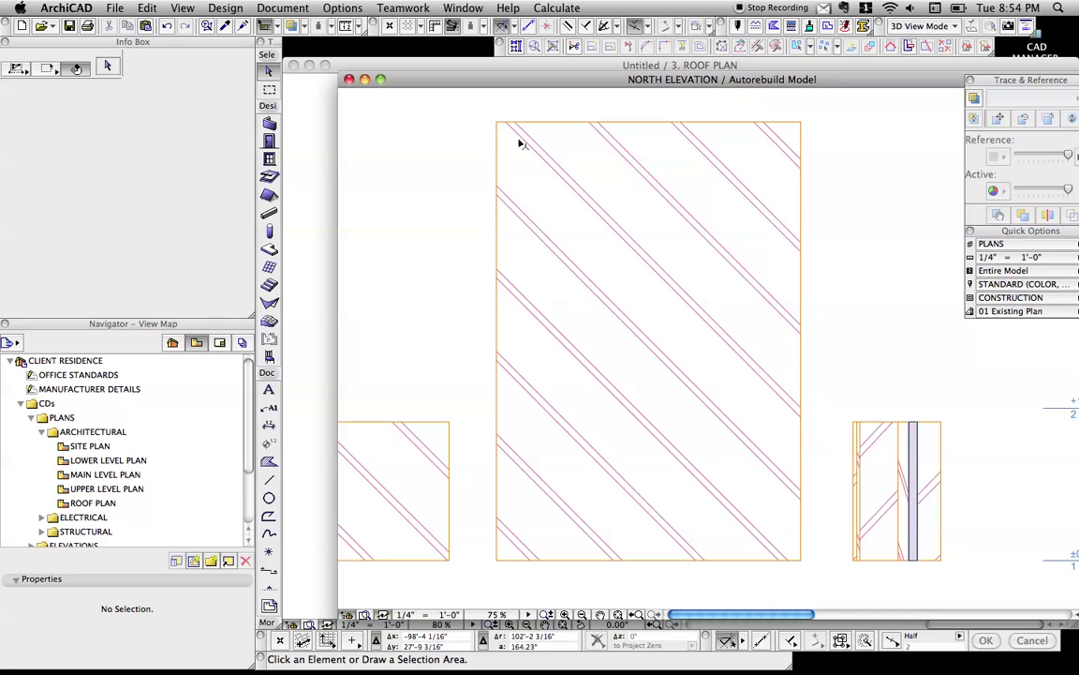
Step: Examine how the siding hatch lines up across the stacked walls and the slab above, selecting them one by one
{"action": "left_click", "coordinate": [609, 365]}
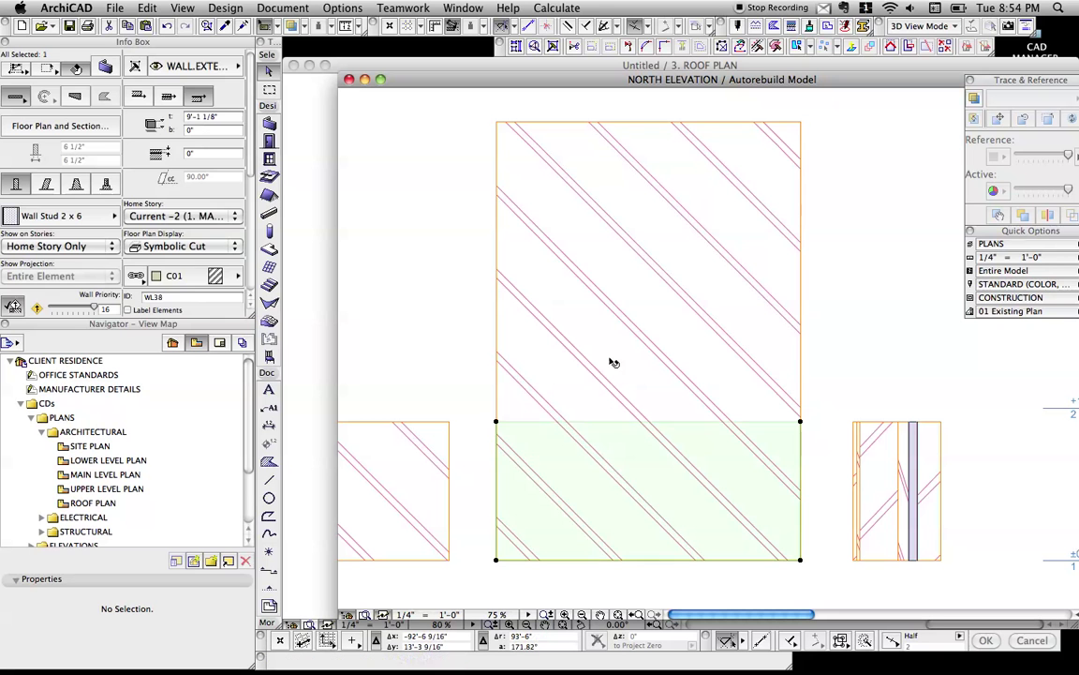
{"action": "left_click", "coordinate": [621, 141]}
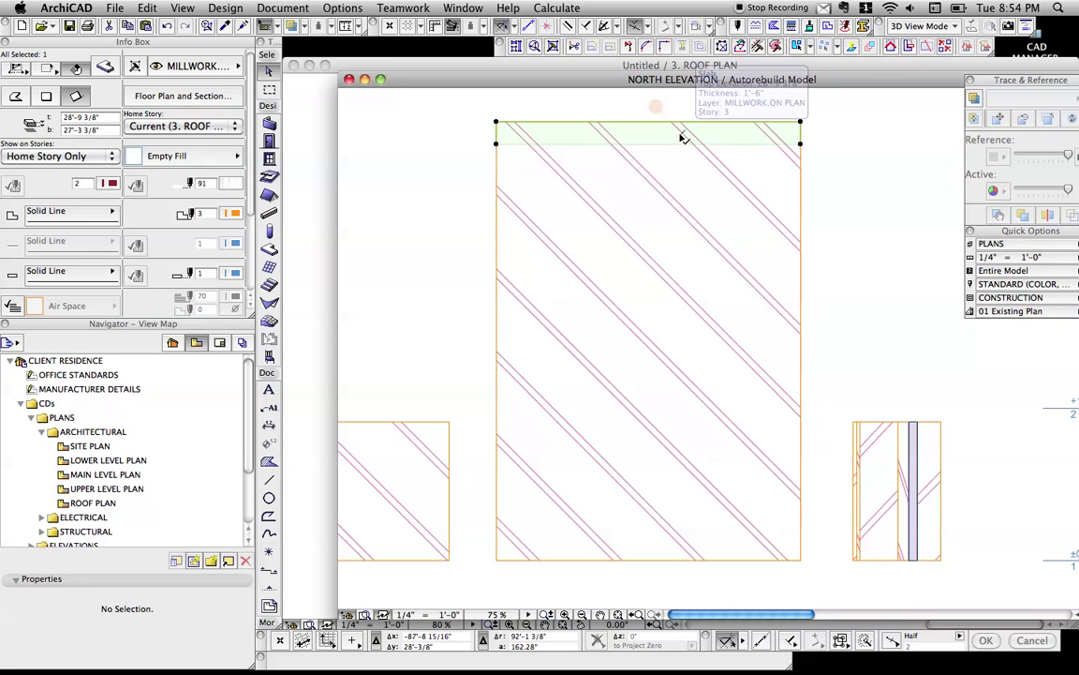
{"action": "left_click", "coordinate": [655, 106]}
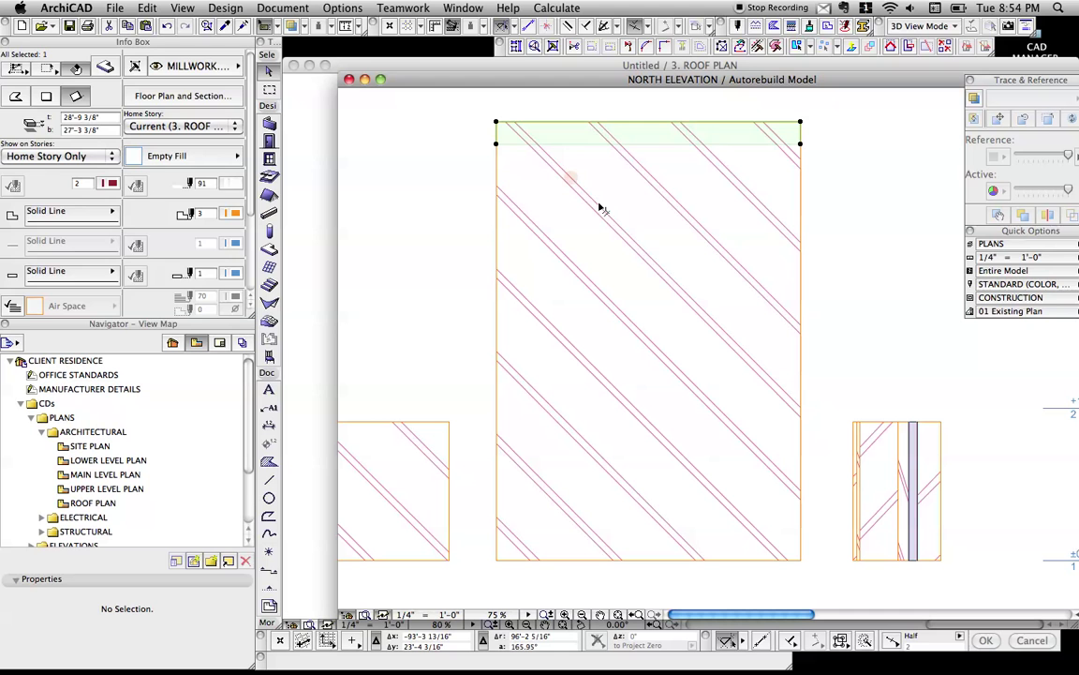
{"action": "left_click", "coordinate": [564, 164]}
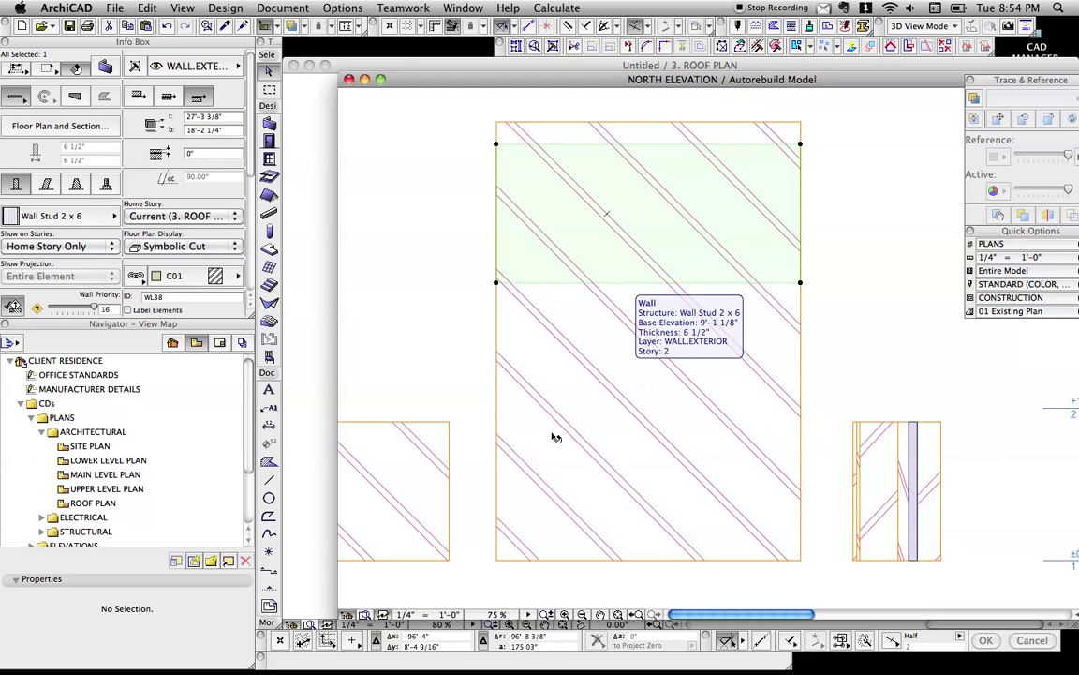
{"action": "scroll", "coordinate": [617, 393], "scroll_direction": "down", "scroll_amount": 3}
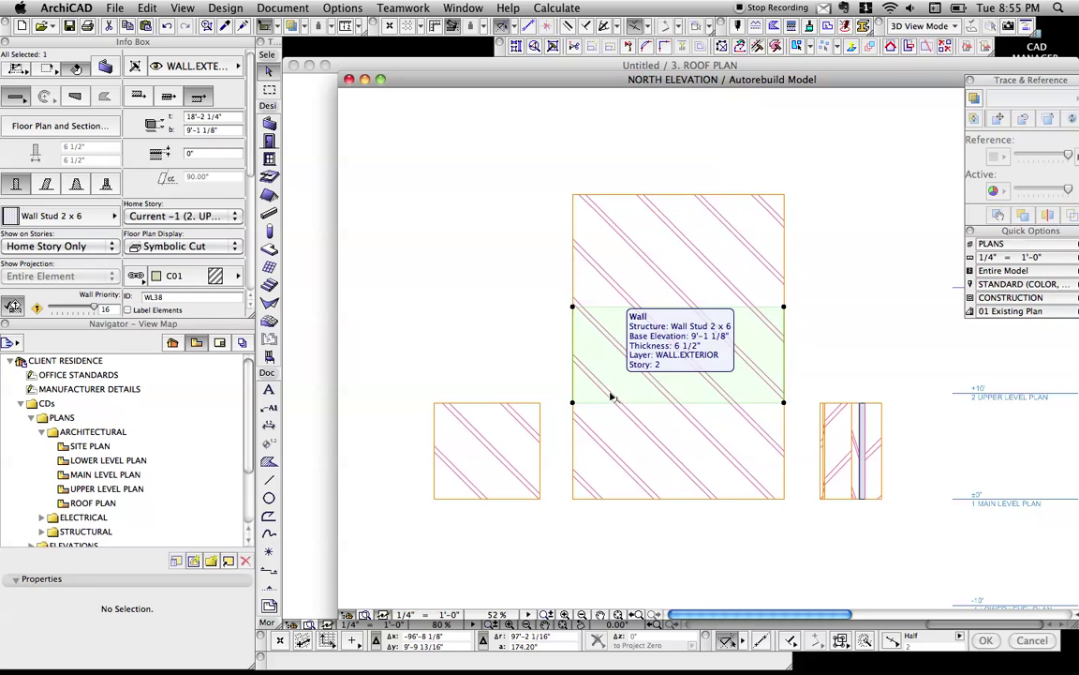
{"action": "left_click", "coordinate": [621, 434]}
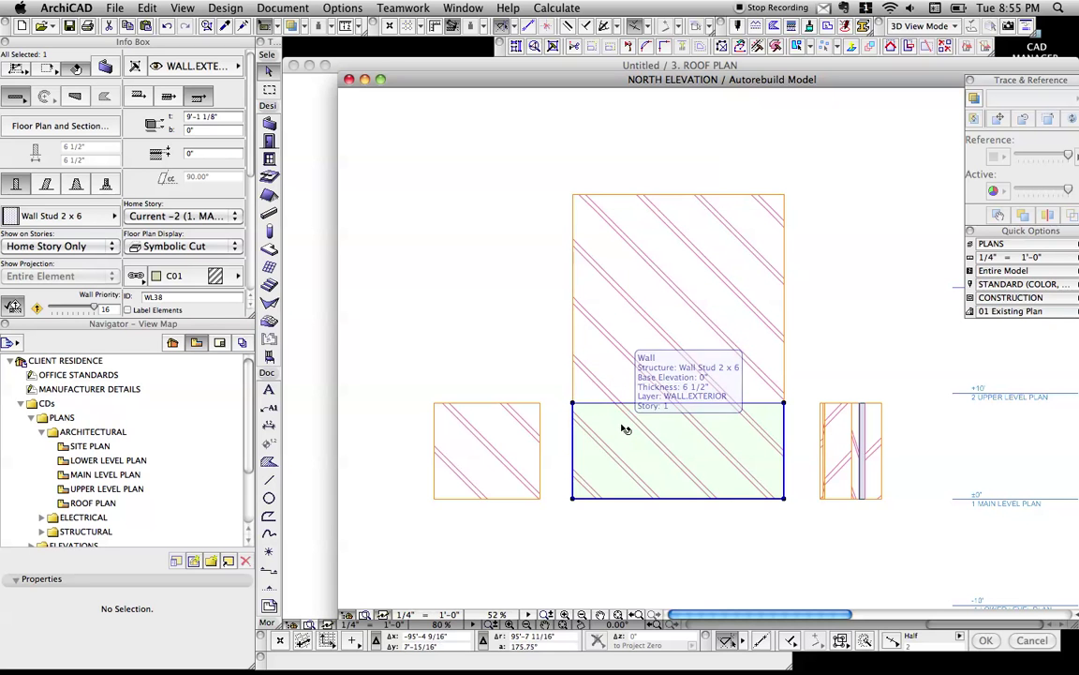
{"action": "key", "text": "Escape"}
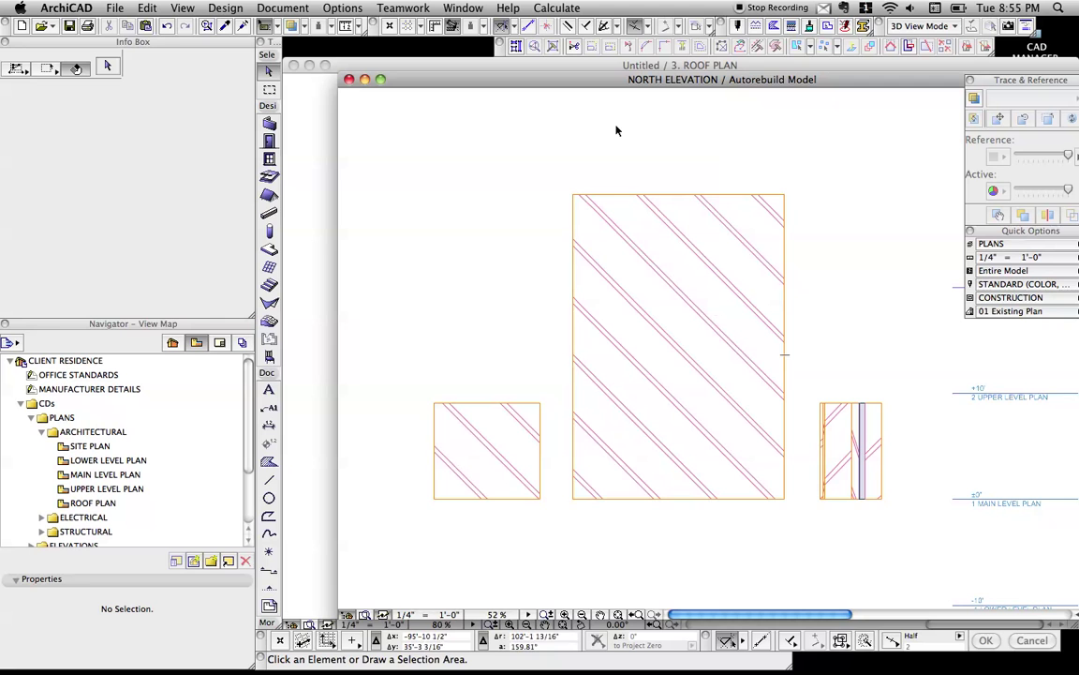
Step: Review where the Modify Wall commands Structure, Reference Line and Invert Direction can be accessed
{"action": "left_click_drag", "start_coordinate": [607, 83], "coordinate": [625, 154]}
{"action": "left_click", "coordinate": [223, 7]}
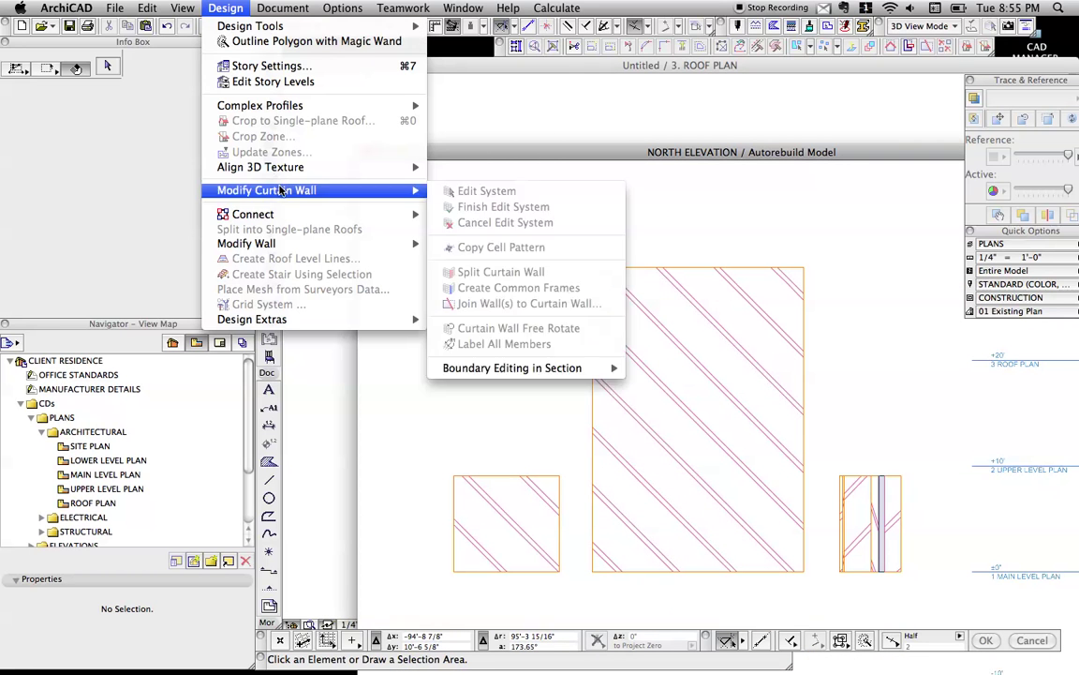
{"action": "mouse_move", "coordinate": [283, 247]}
{"action": "left_click", "coordinate": [491, 282]}
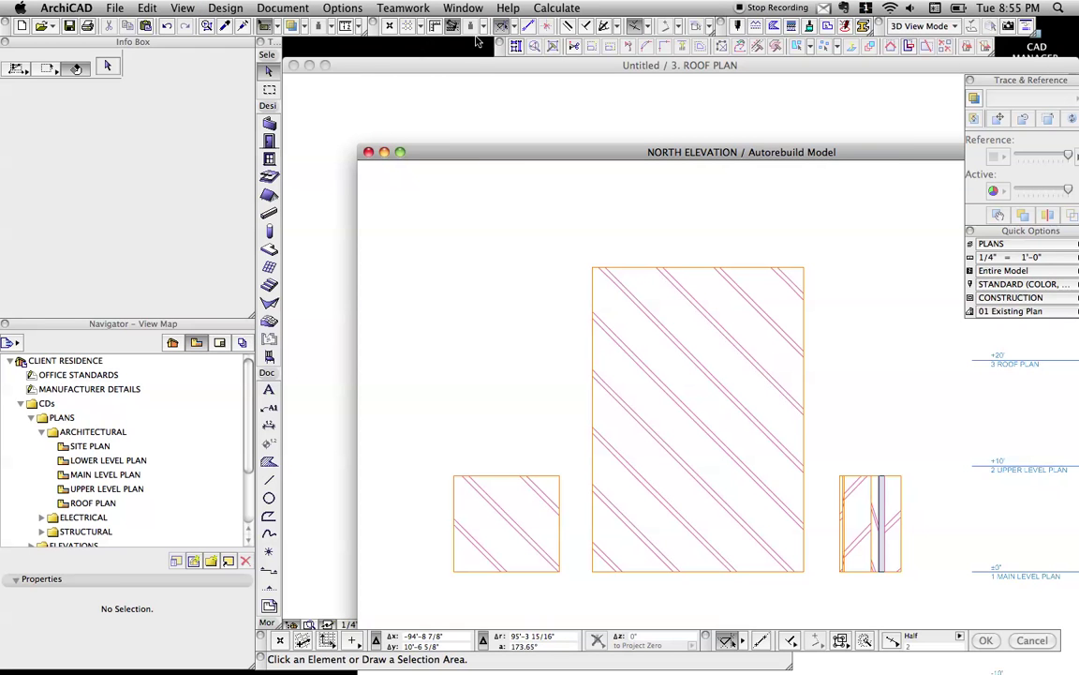
{"action": "left_click", "coordinate": [359, 28]}
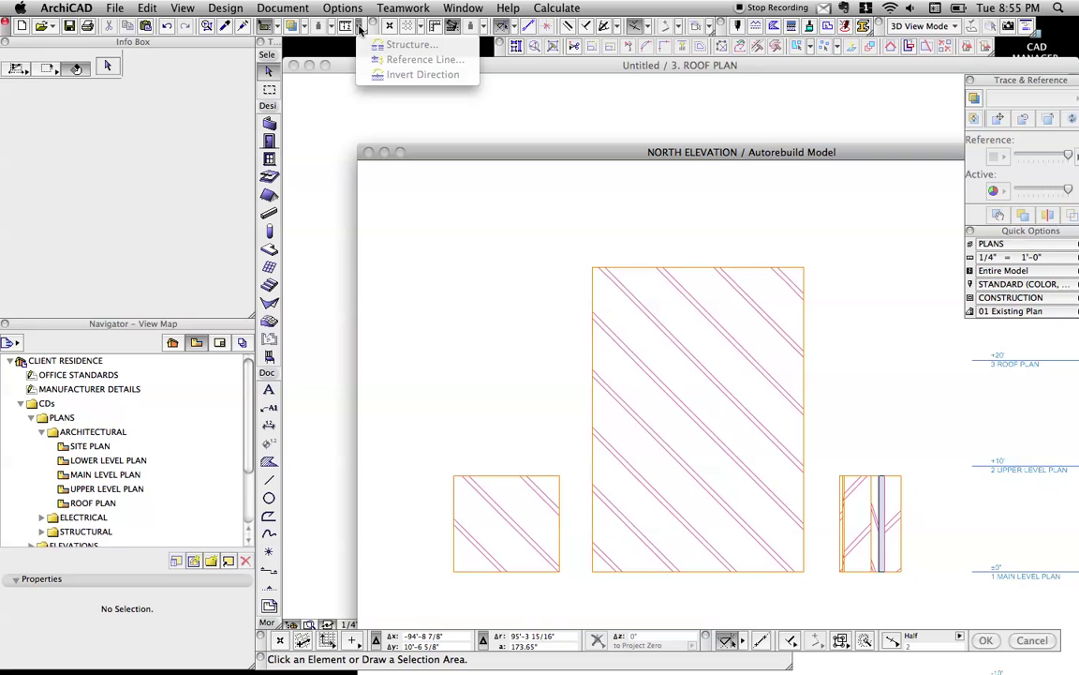
{"action": "left_click", "coordinate": [410, 31]}
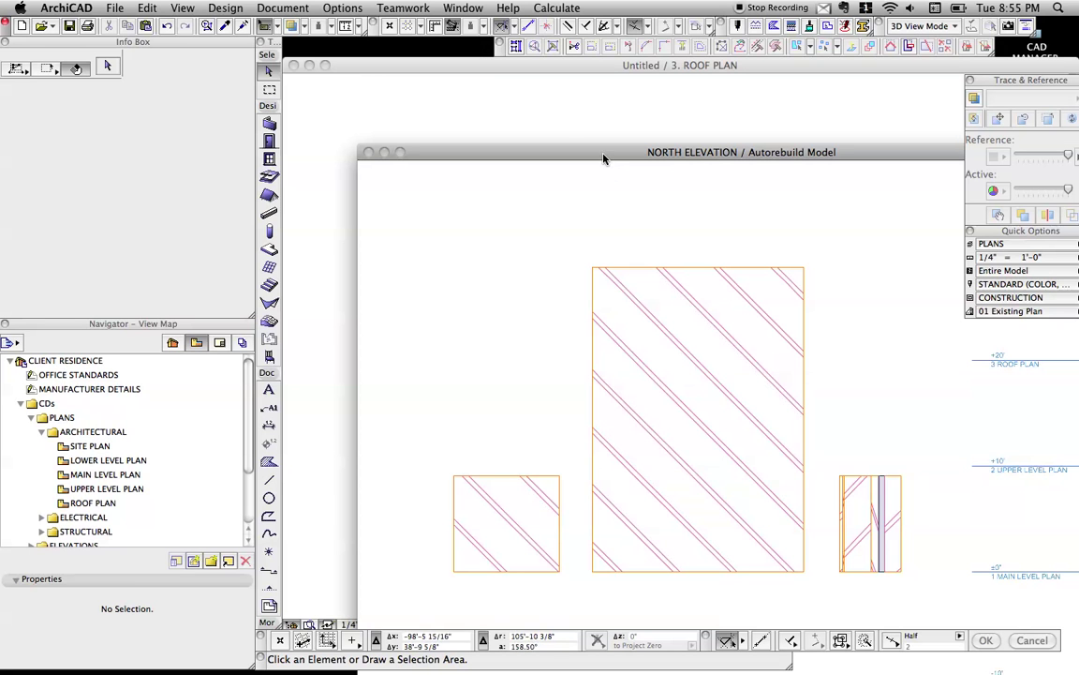
{"action": "left_click_drag", "start_coordinate": [603, 155], "coordinate": [563, 87]}
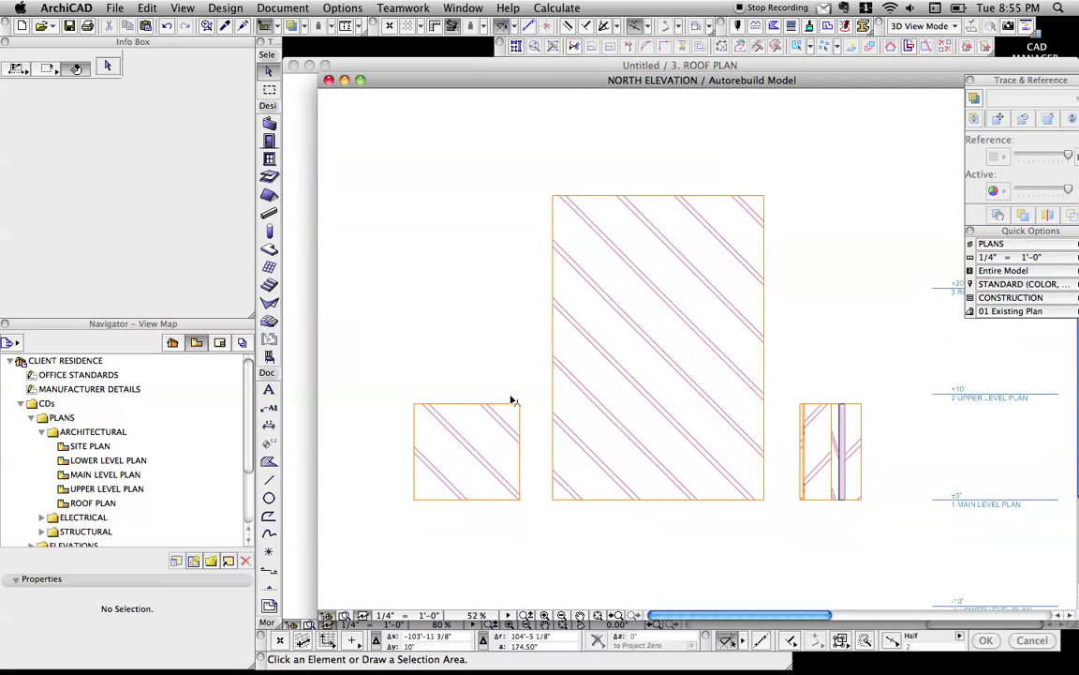
Step: Invert the direction of only the middle stacked wall in the North Elevation
{"action": "left_click", "coordinate": [628, 342]}
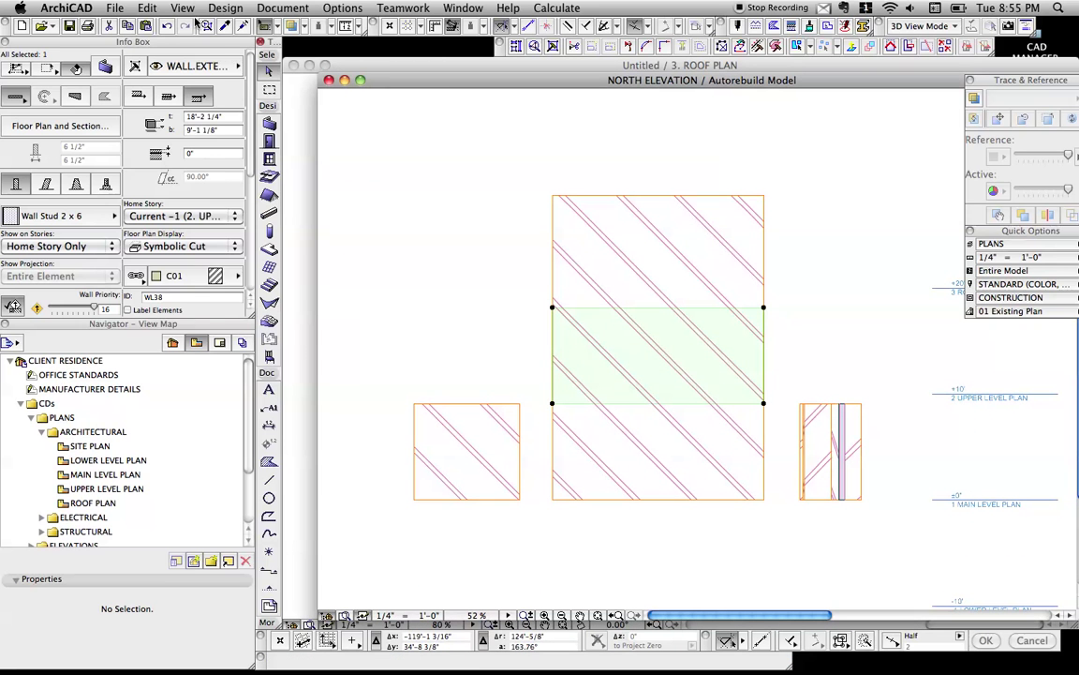
{"action": "left_click", "coordinate": [225, 8]}
{"action": "mouse_move", "coordinate": [375, 243]}
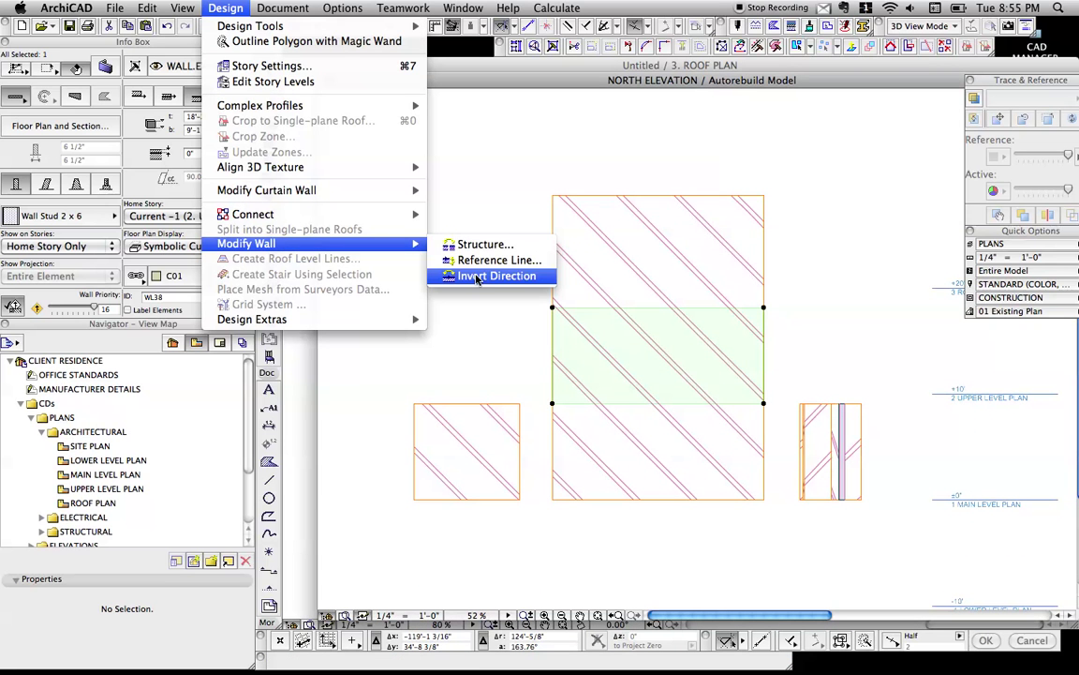
{"action": "left_click", "coordinate": [487, 275]}
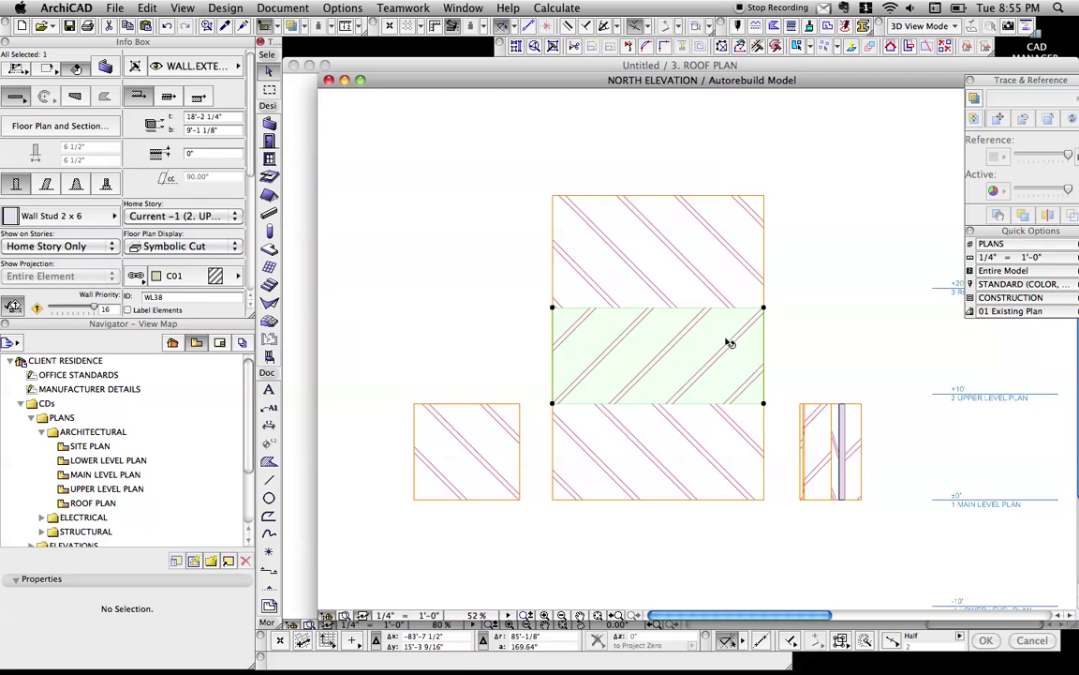
Step: Switch from the North Elevation to the Main Level Plan, at the two angled walls that meet the horizontal wall
{"action": "left_click", "coordinate": [305, 151]}
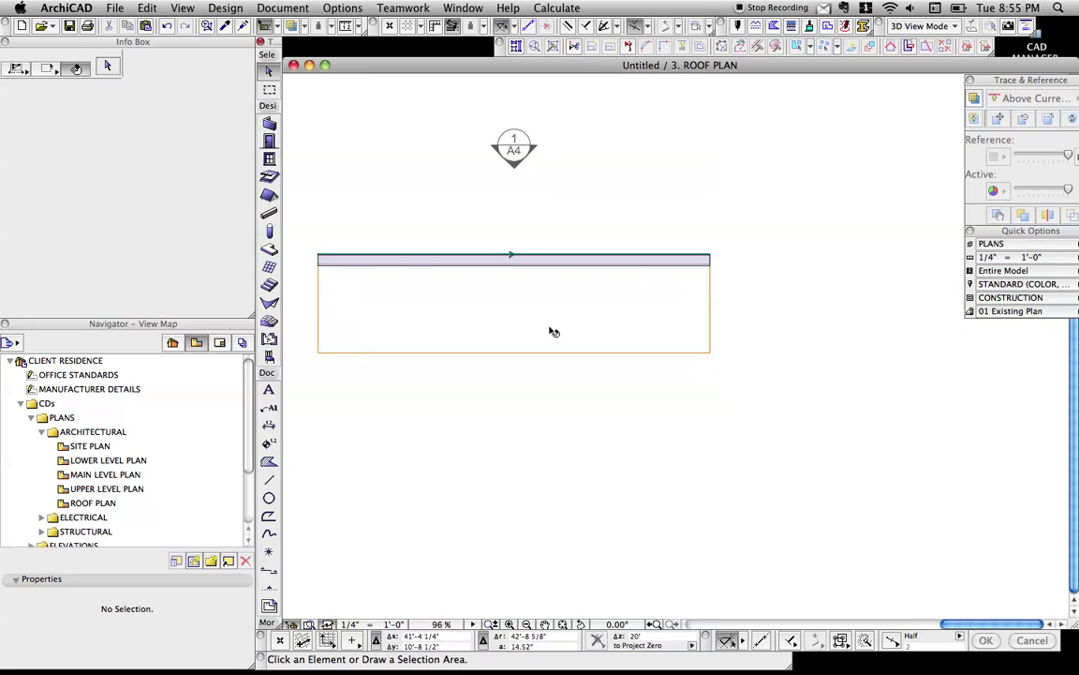
{"action": "scroll", "coordinate": [550, 329], "scroll_direction": "down", "scroll_amount": 4}
{"action": "middle_click_drag", "start_coordinate": [548, 329], "coordinate": [807, 298]}
{"action": "scroll", "coordinate": [516, 308], "scroll_direction": "down", "scroll_amount": 1}
{"action": "key", "text": "super+Down"}
{"action": "key", "text": "super+Down"}
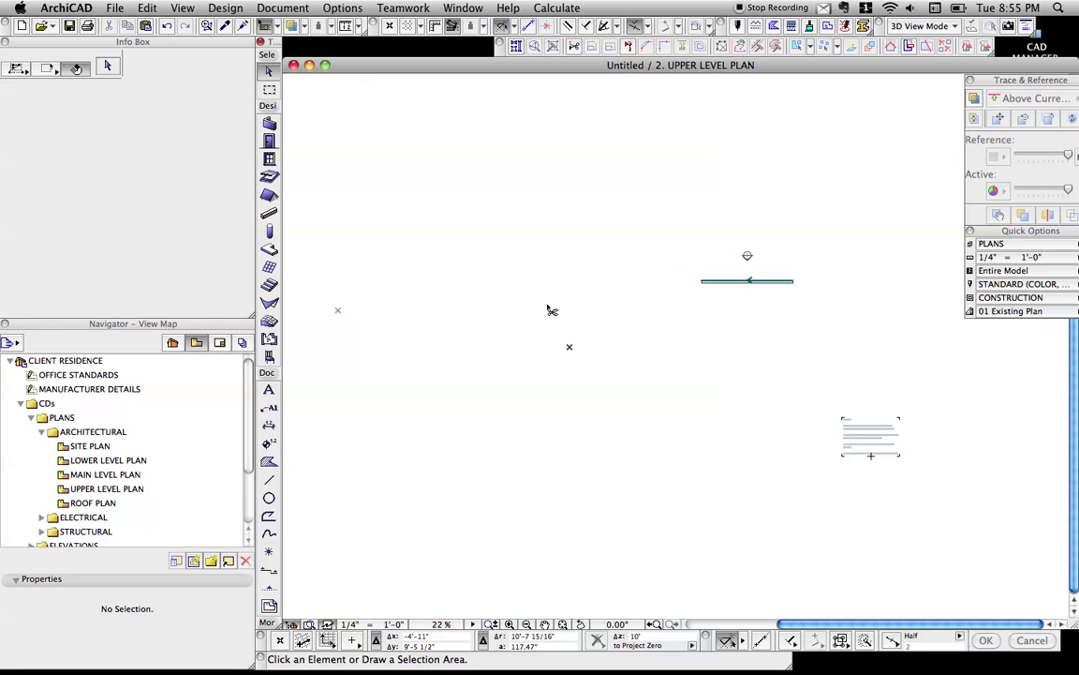
{"action": "scroll", "coordinate": [690, 345], "scroll_direction": "up", "scroll_amount": 2}
{"action": "scroll", "coordinate": [698, 348], "scroll_direction": "up", "scroll_amount": 10}
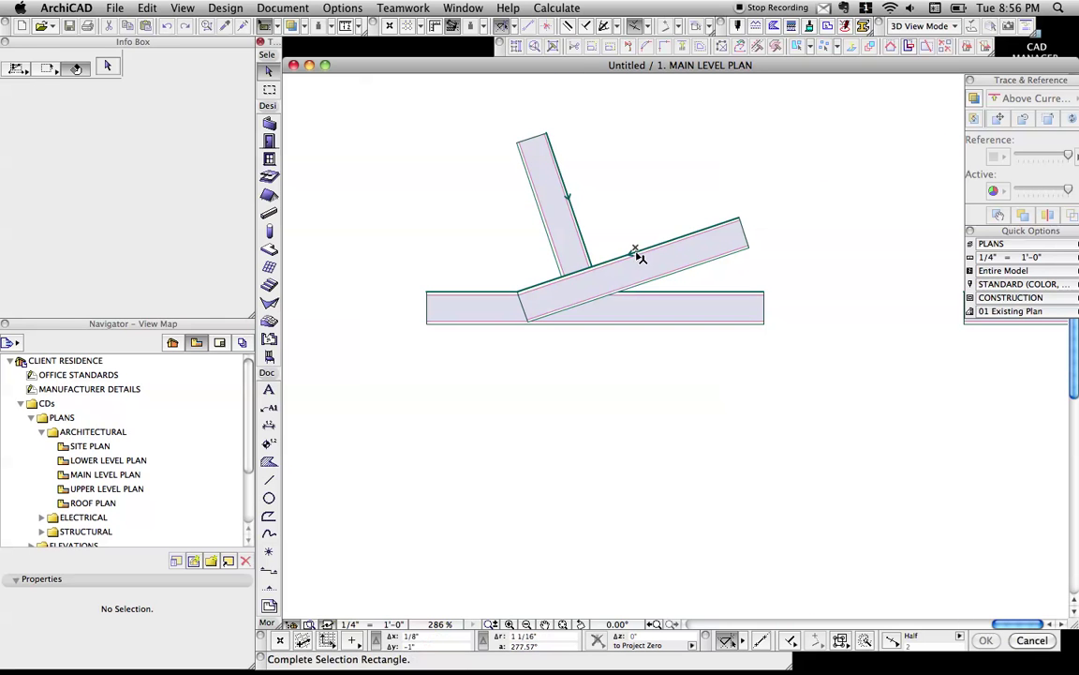
Step: Modify the reference line of the shallow-angled wall that overlaps the horizontal wall, using Invert all sides with no offset change
{"action": "left_click", "coordinate": [651, 259]}
{"action": "left_click", "coordinate": [224, 7]}
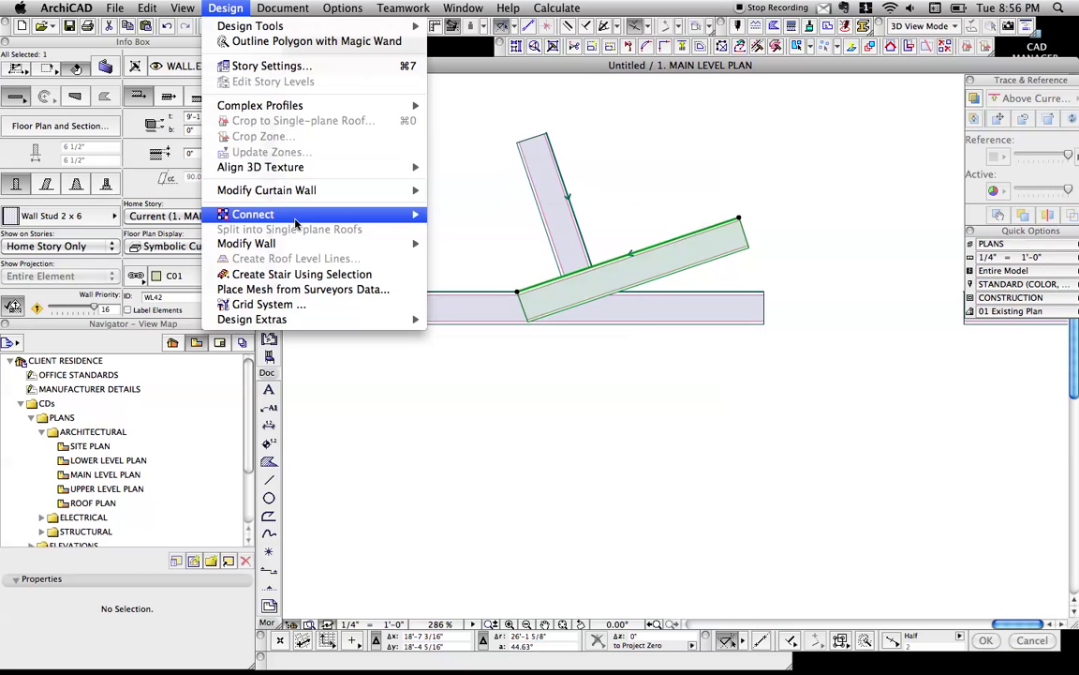
{"action": "mouse_move", "coordinate": [304, 246]}
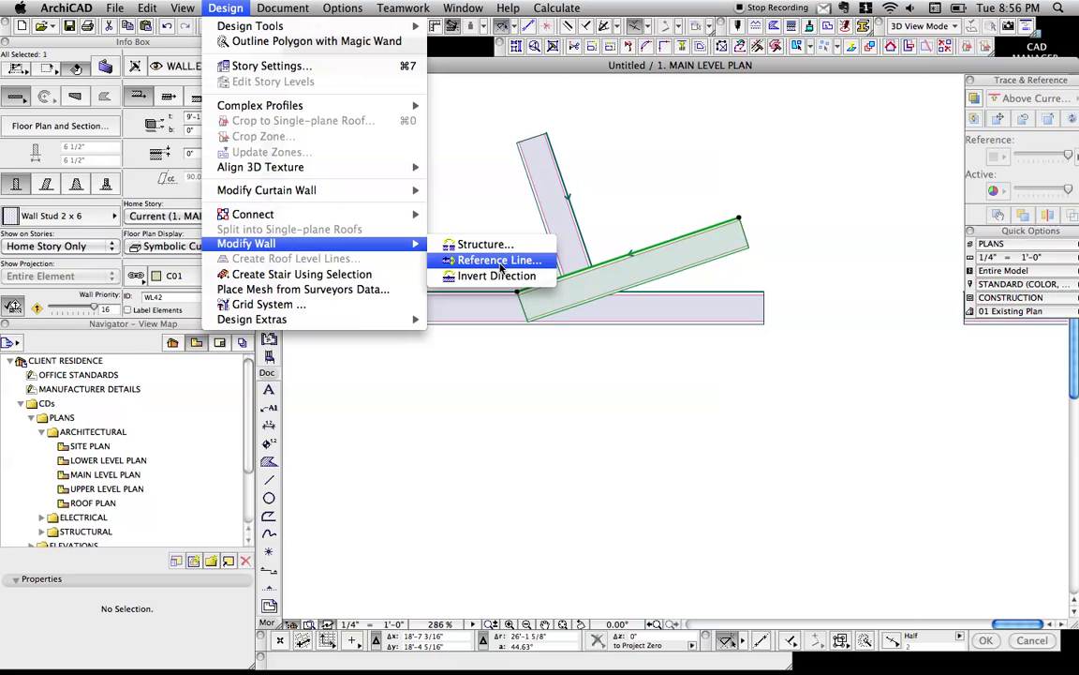
{"action": "left_click", "coordinate": [500, 260]}
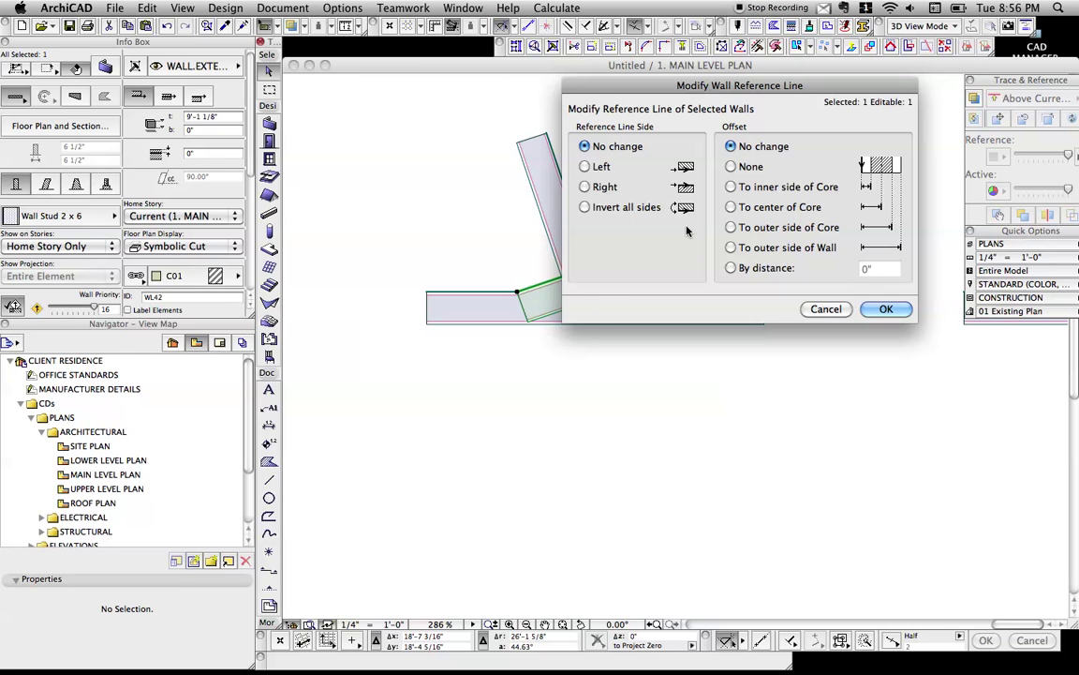
{"action": "left_click", "coordinate": [620, 207]}
{"action": "left_click", "coordinate": [886, 308]}
{"action": "left_click", "coordinate": [735, 284]}
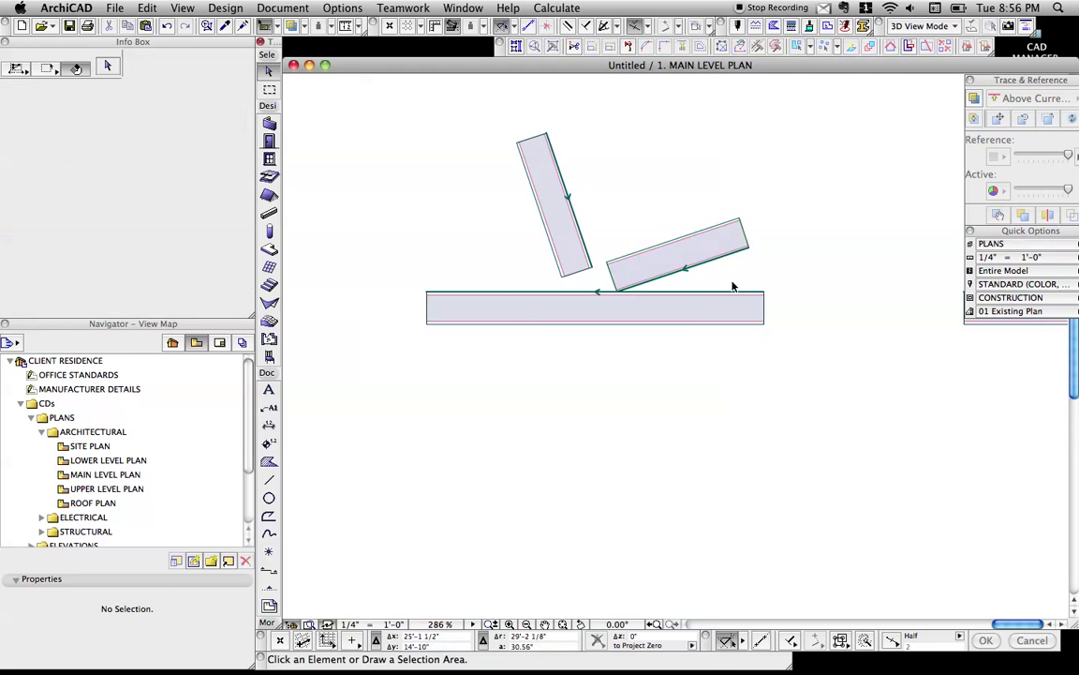
{"action": "scroll", "coordinate": [555, 336], "scroll_direction": "down", "scroll_amount": 3}
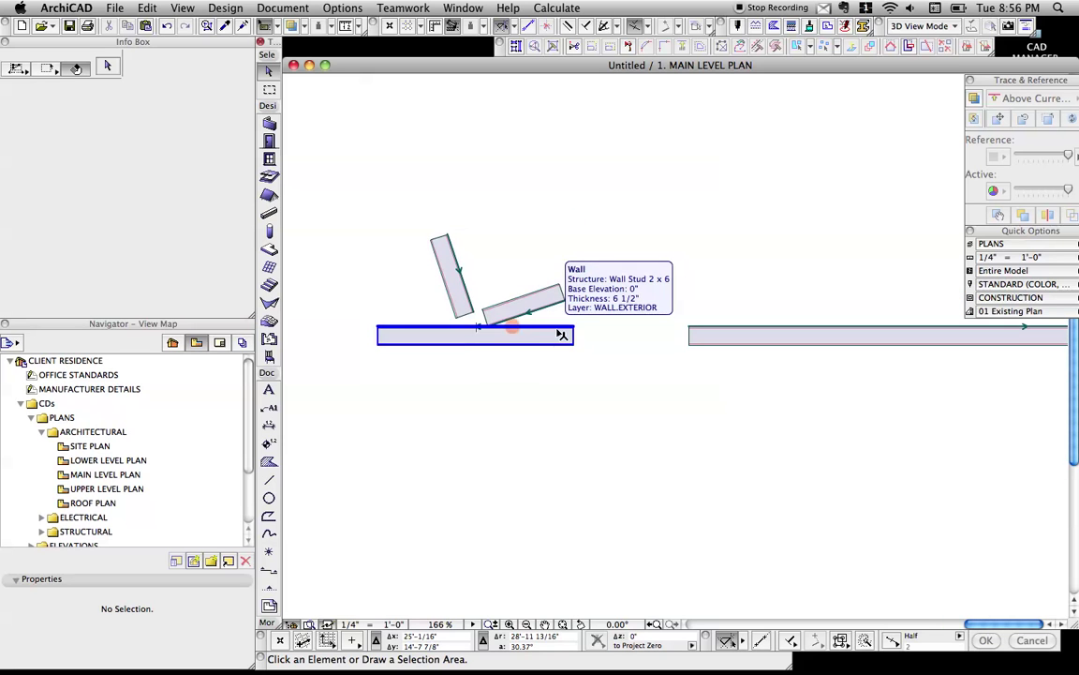